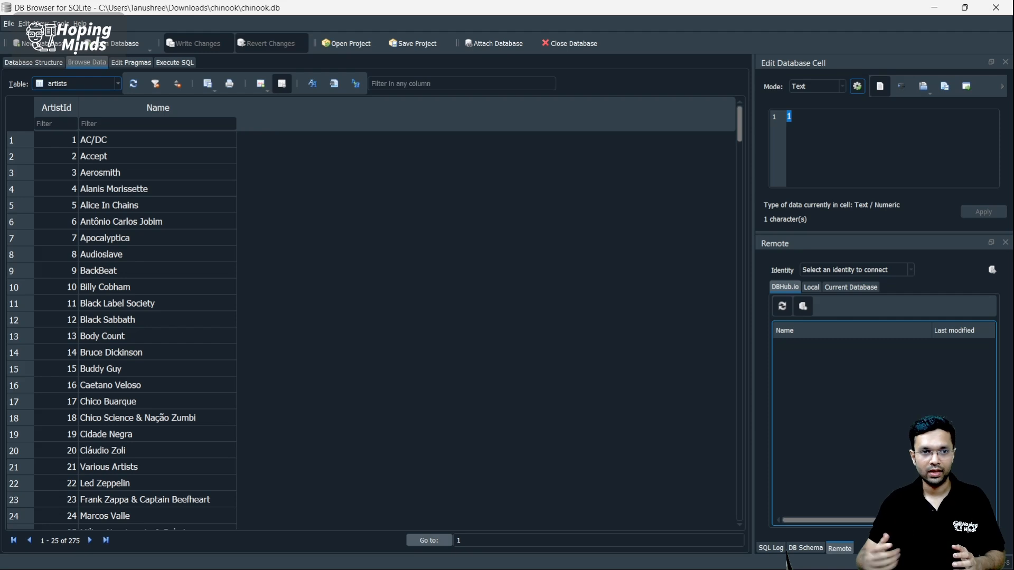
Step: Open the SQL editor and view the list of query keywords from ORDER by to ISNULL
click(174, 62)
click(76, 221)
key(ctrl+a)
click(191, 229)
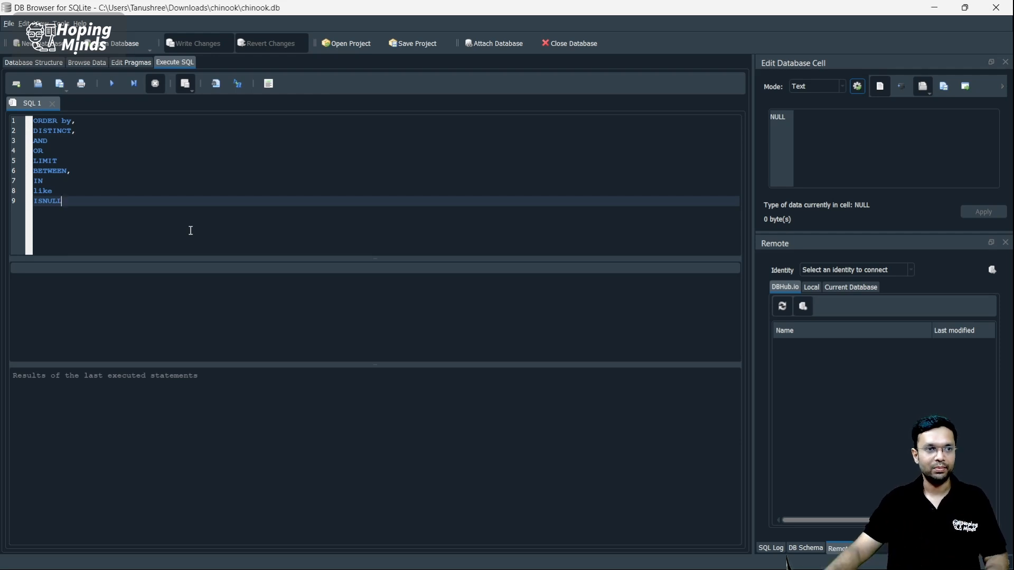
Step: Check the SQLite Tutorial page in the browser, and return to the ORDER by entry in DB Browser for SQLite
key(alt+Tab)
key(alt+Tab)
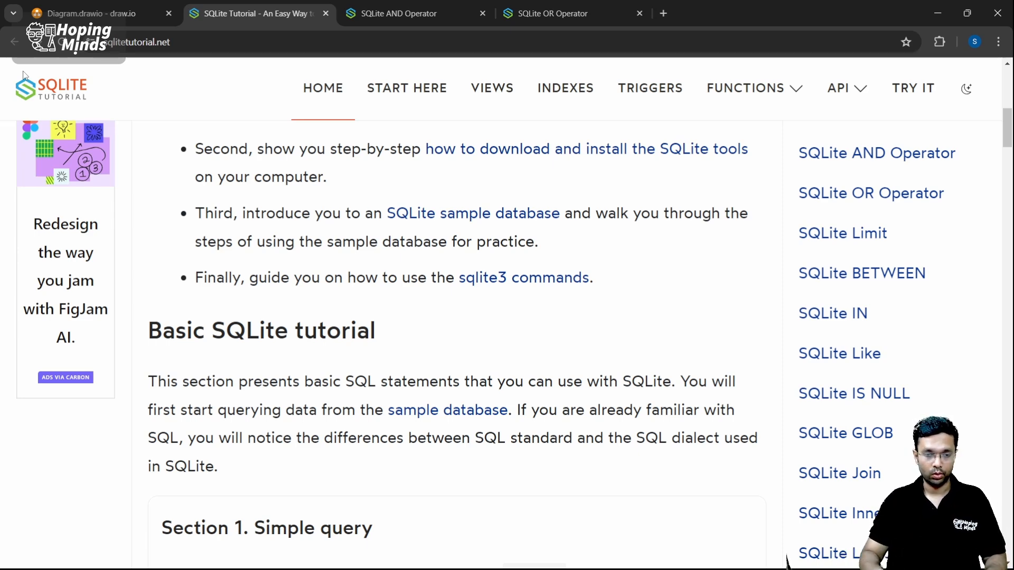
key(alt+Tab)
key(alt+Tab)
key(alt+shift+Tab)
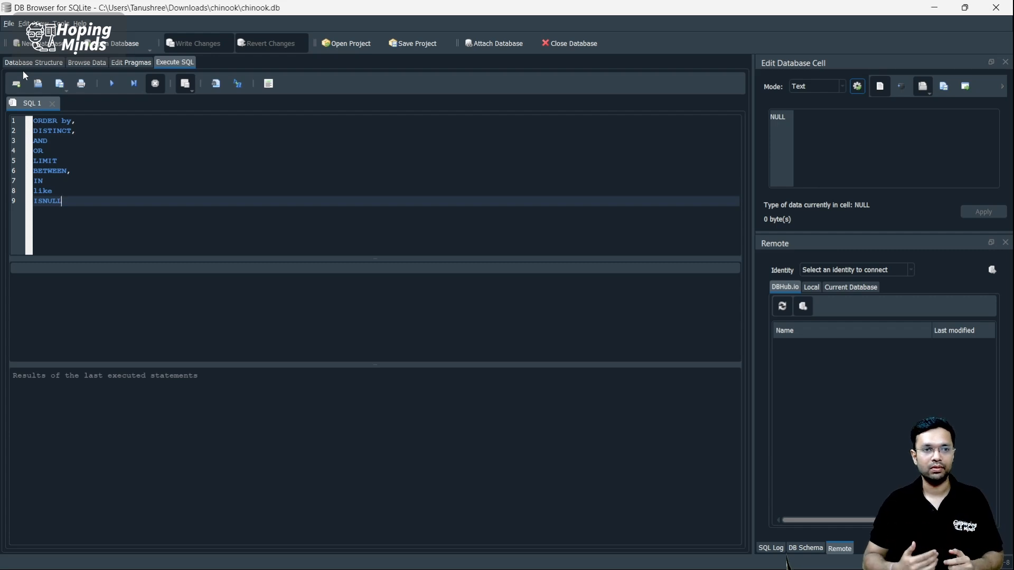
click(108, 123)
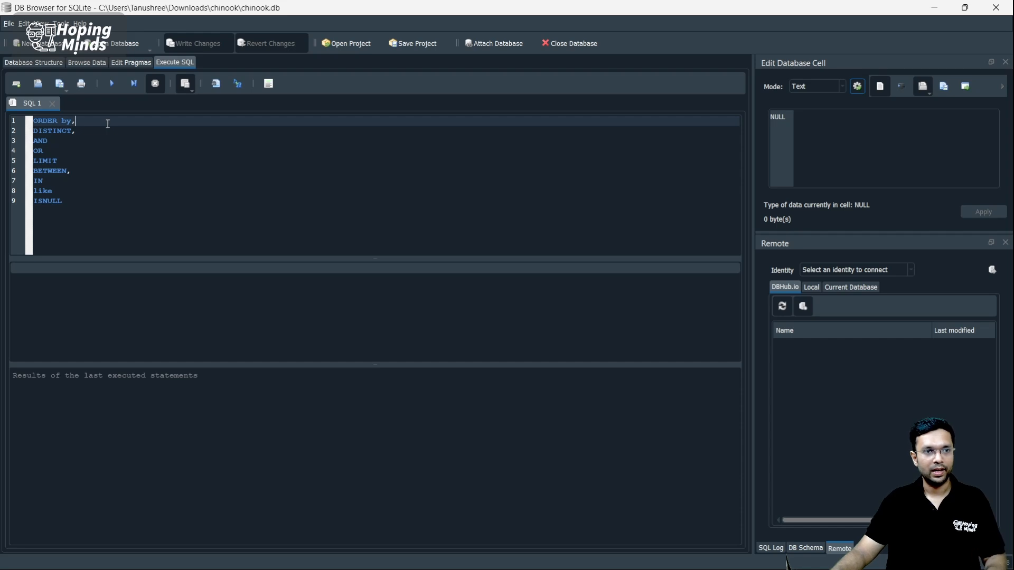
Step: Browse the data of the albums table and examine the AlbumId values in the first seven rows
click(87, 63)
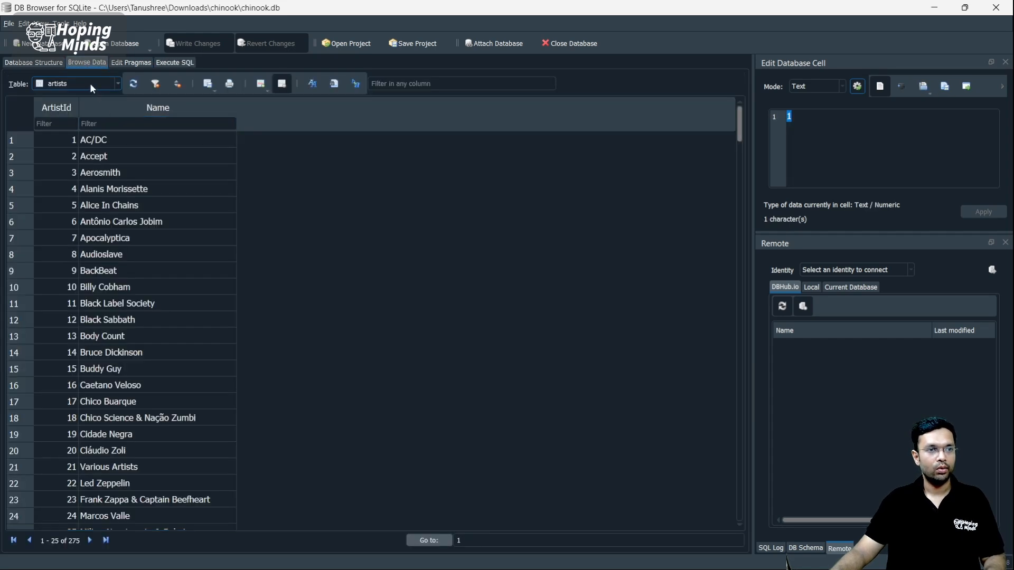
click(90, 84)
click(252, 213)
click(97, 83)
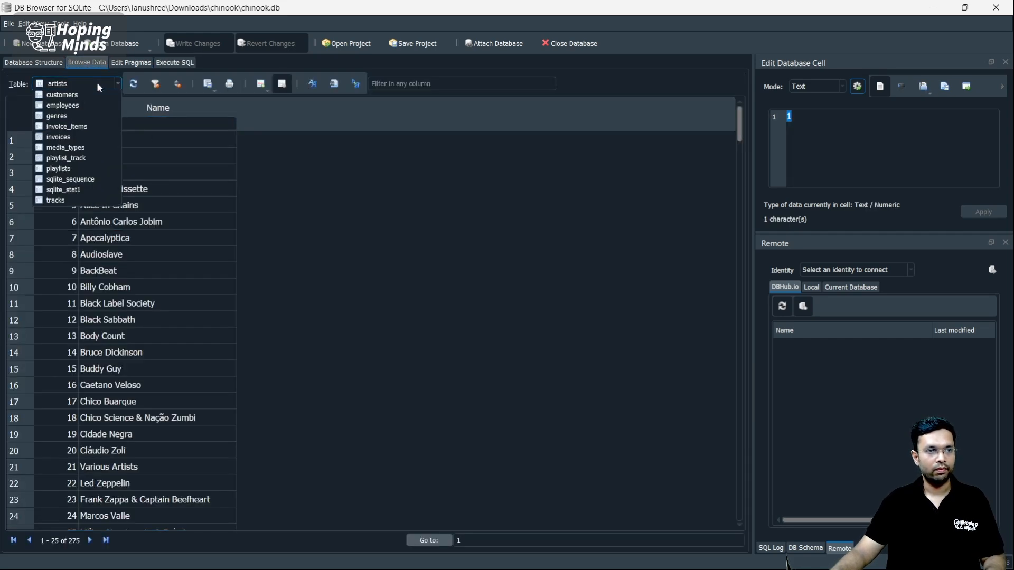
click(95, 96)
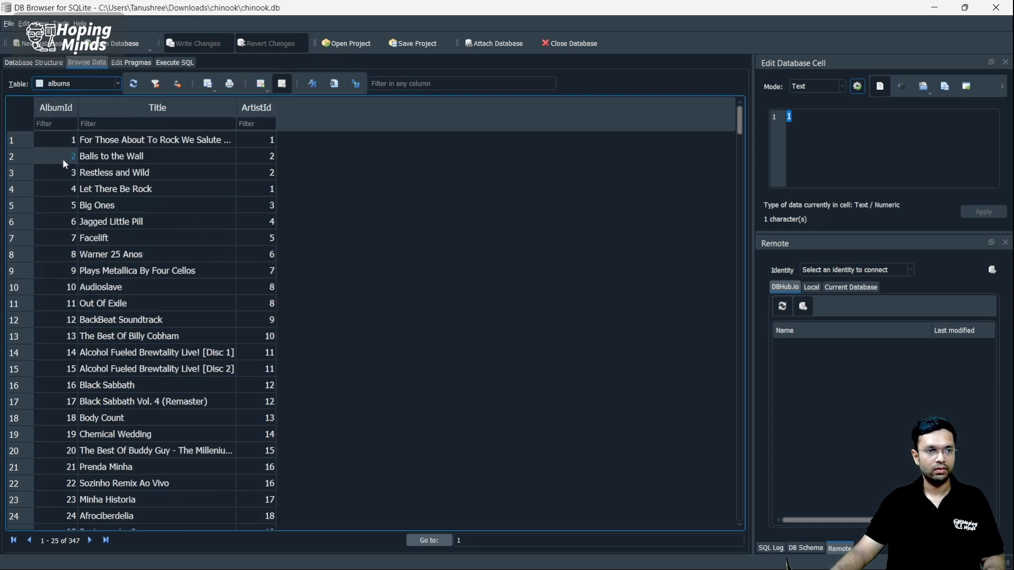
drag(72, 140, 71, 239)
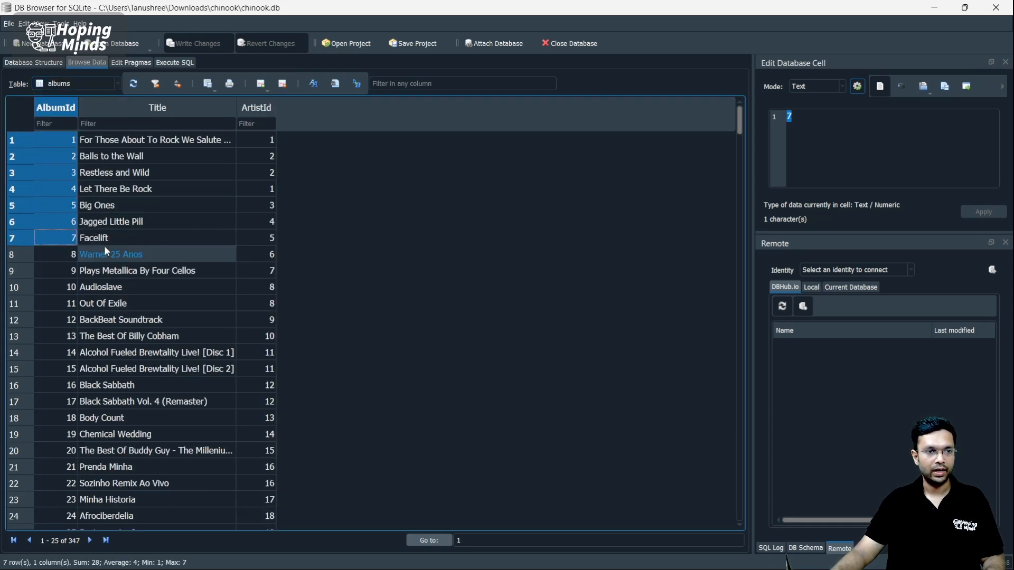
click(401, 263)
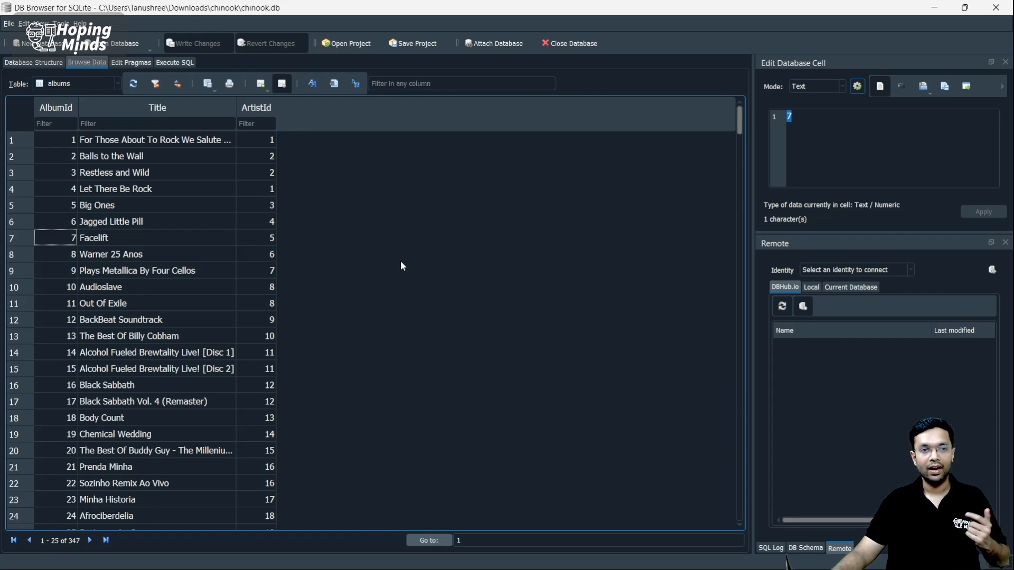
Step: Examine the ArtistId values in rows 1, 2, 4 and 10 of the albums table
click(272, 140)
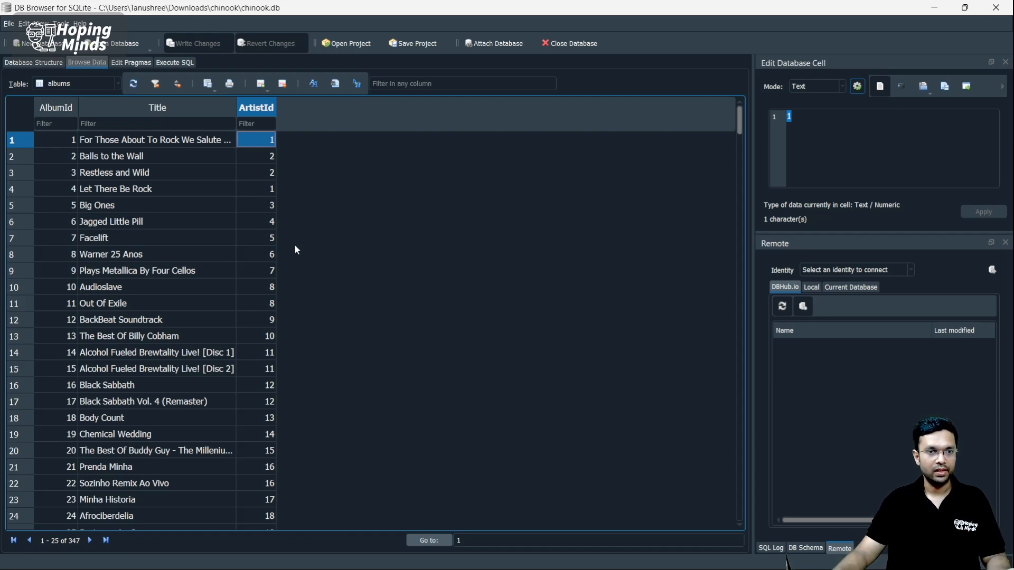
click(261, 156)
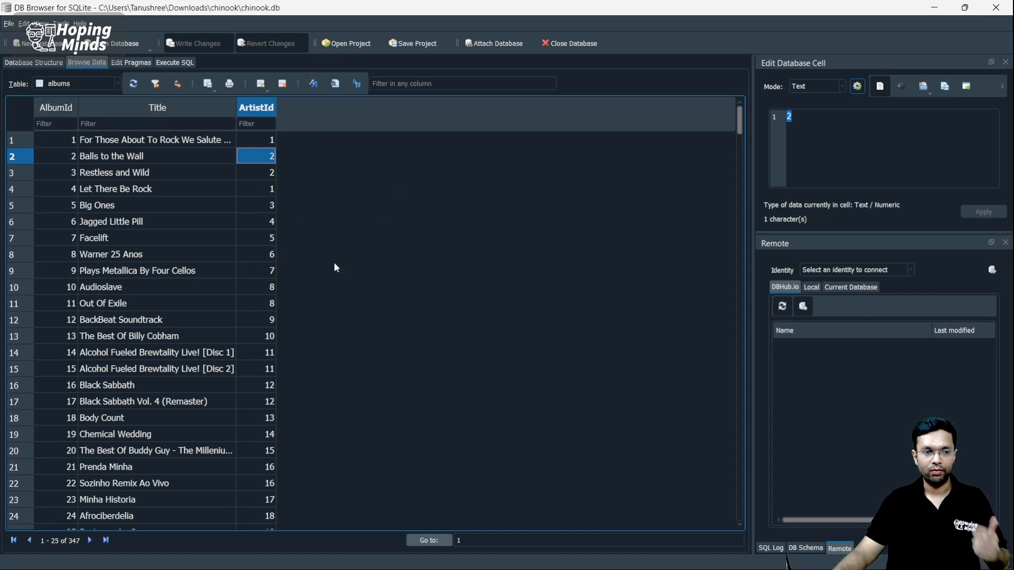
click(248, 189)
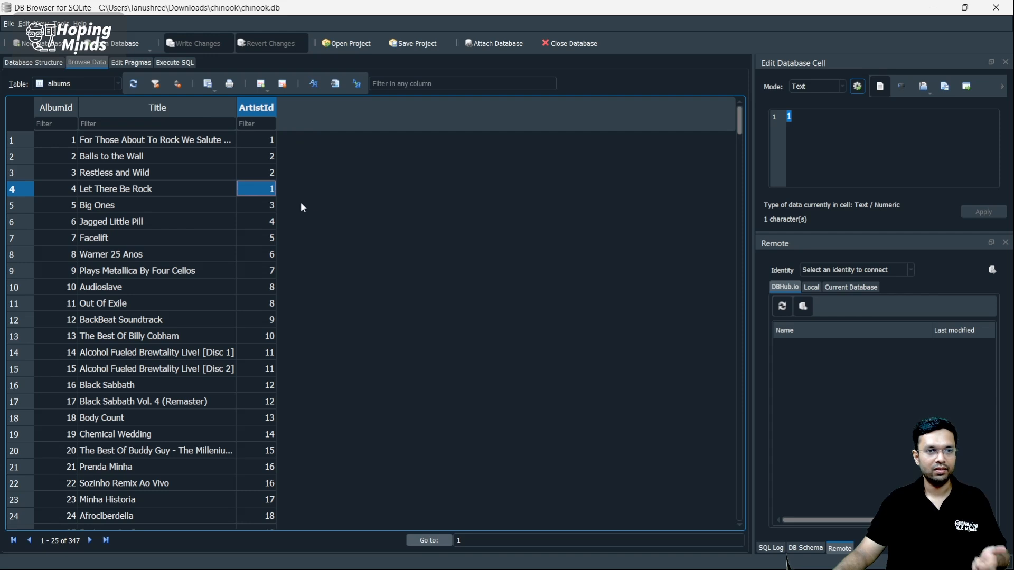
mouse_move(263, 291)
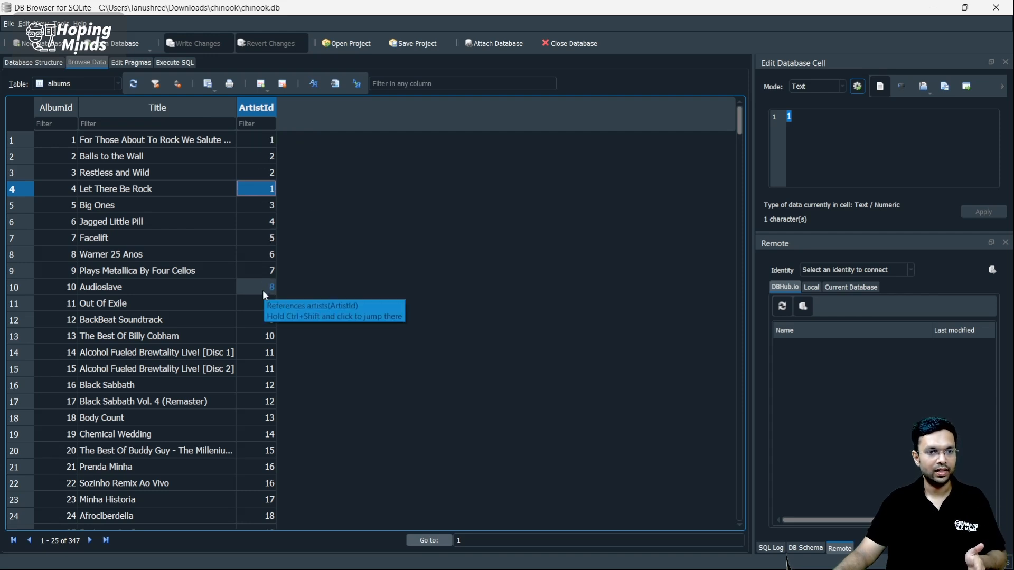
click(263, 290)
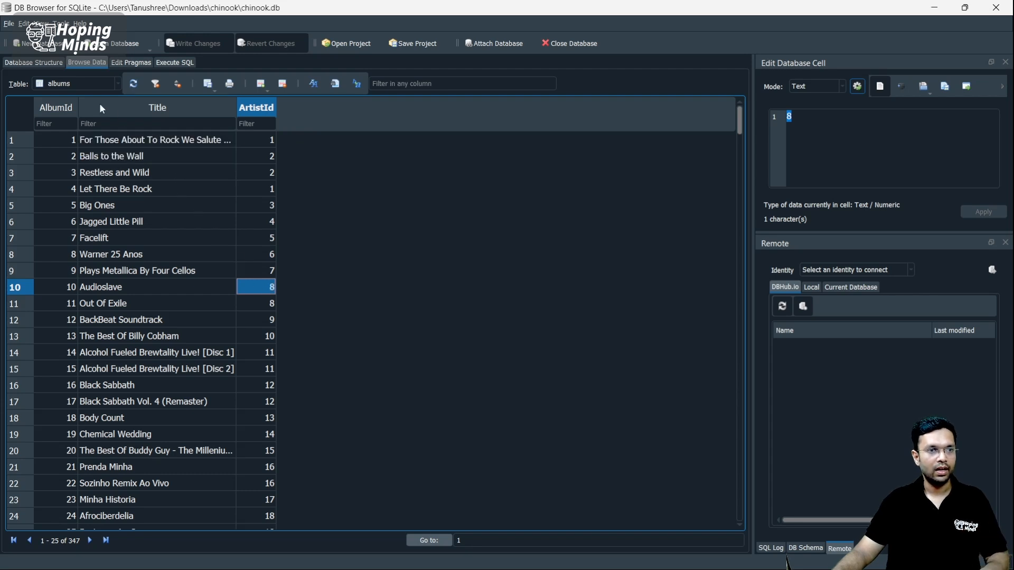
Step: Browse the artists table for comparison and return to the data of the albums table
click(89, 83)
click(80, 93)
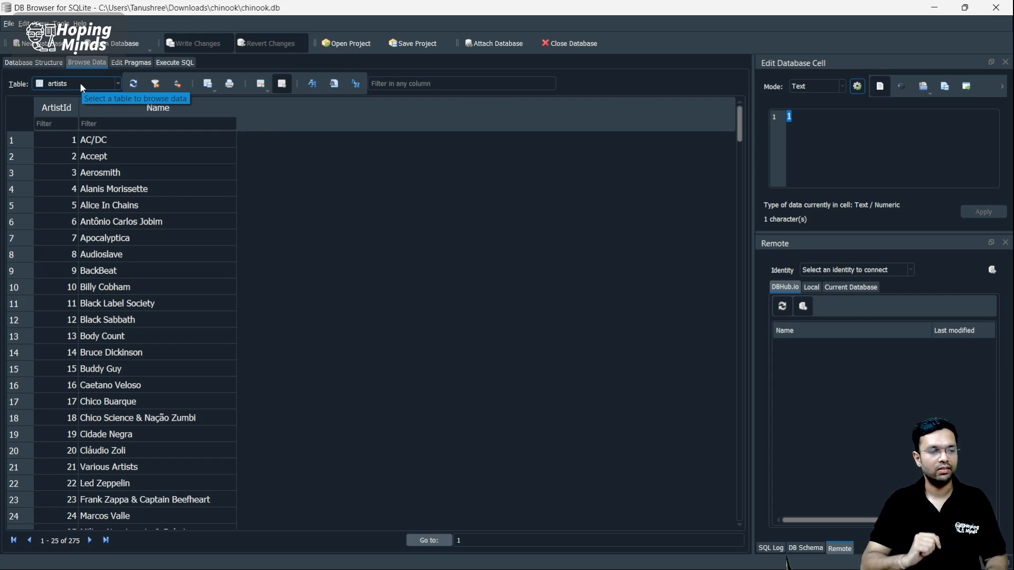
click(179, 62)
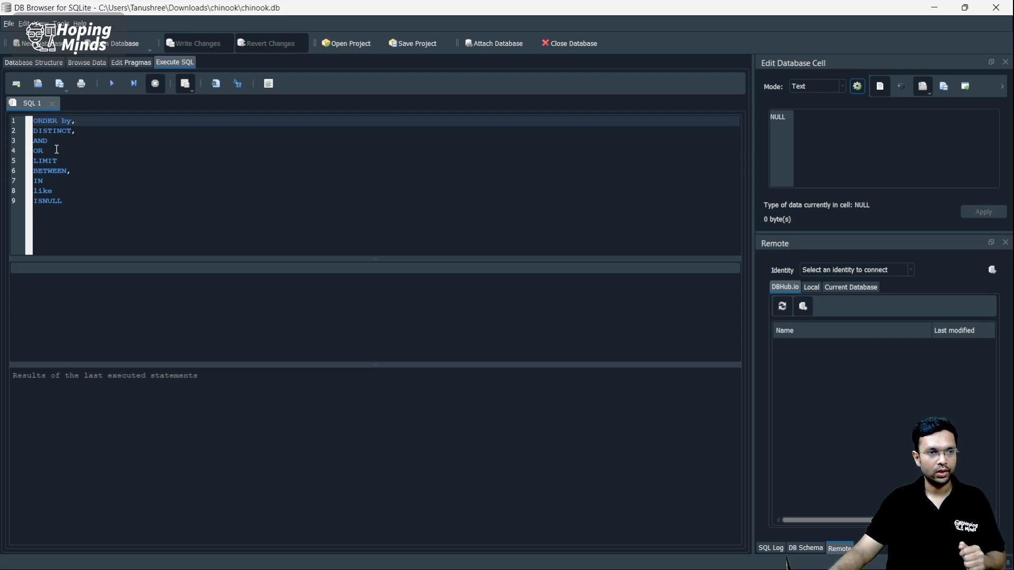
click(82, 63)
click(79, 83)
click(79, 98)
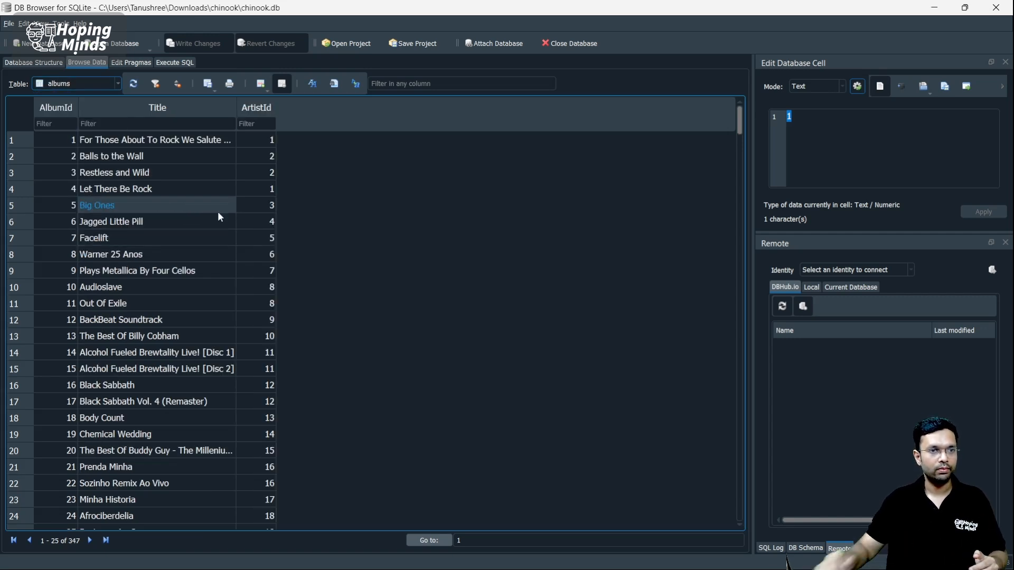
Step: Create a new SQL query tab and enter SELECT * from albums
click(175, 62)
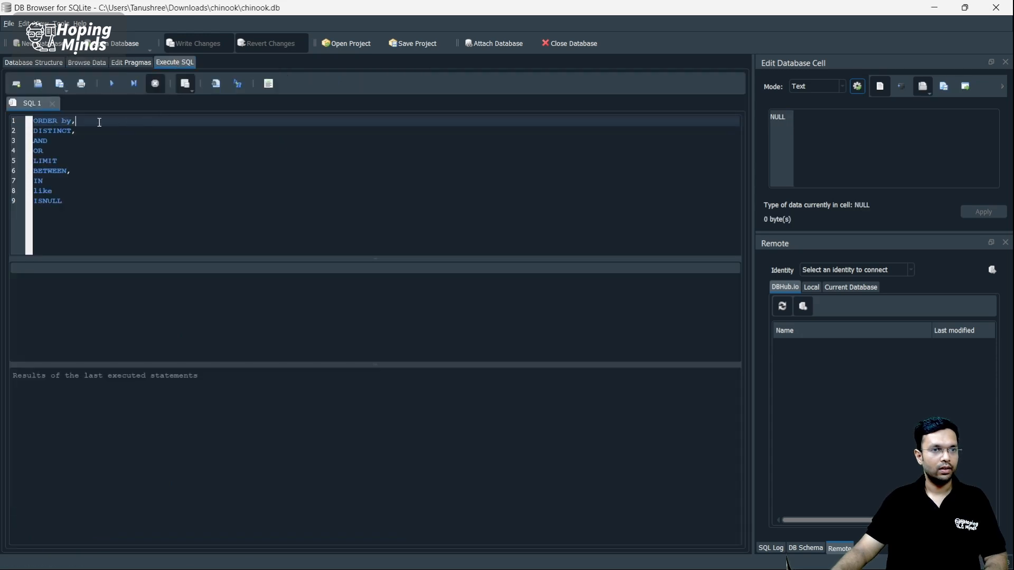
click(16, 86)
text(Select)
key(Return)
text(* from )
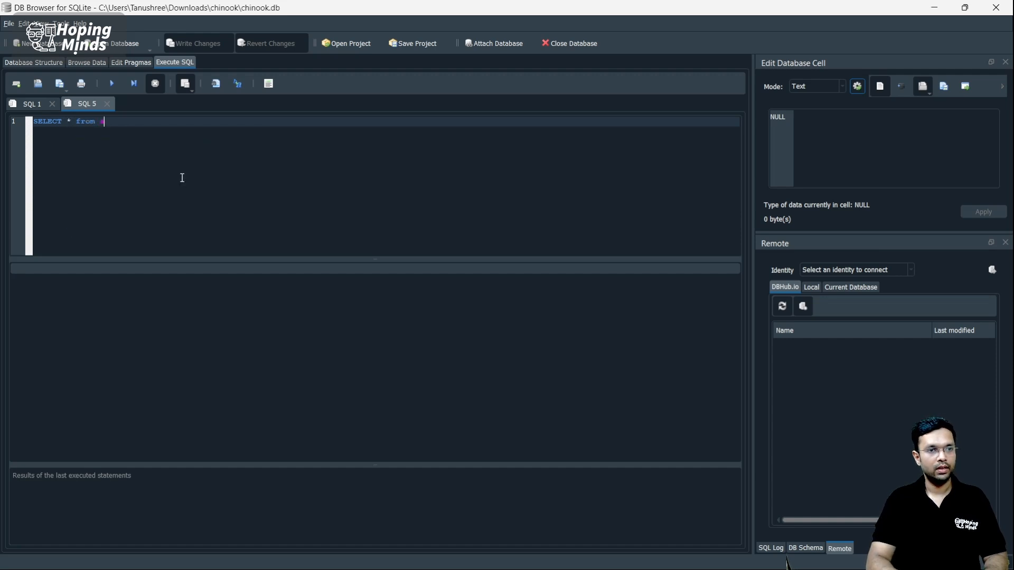
text(albu)
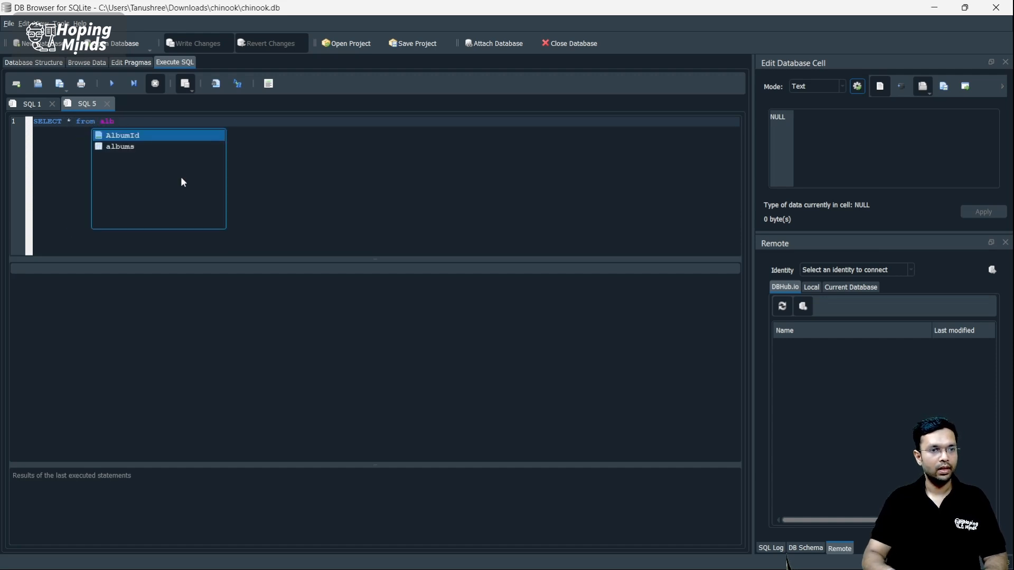
key(Return)
Step: Extend the albums query with ORDER by ArtistId and execute it
text(ORDER b)
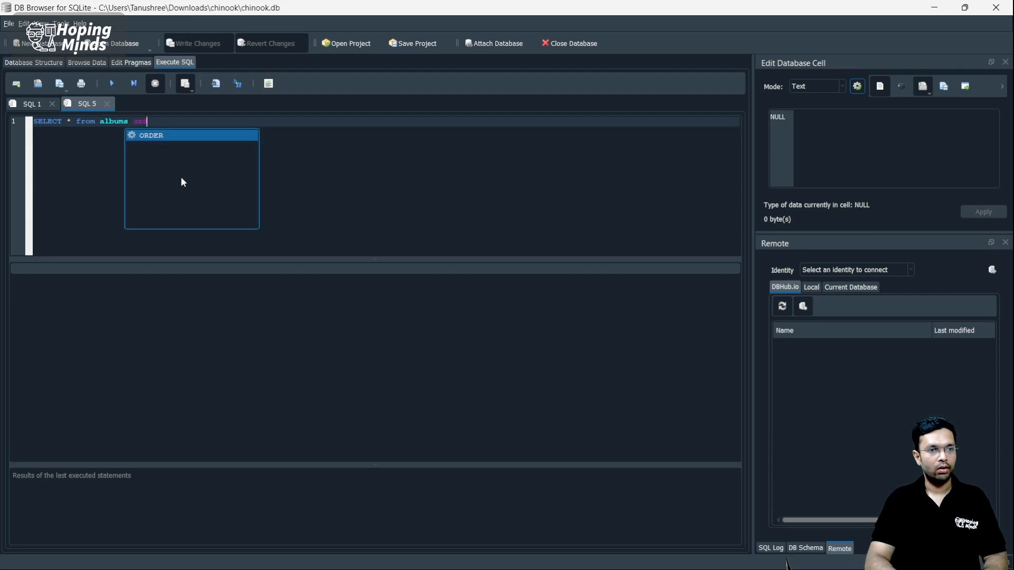
text(y)
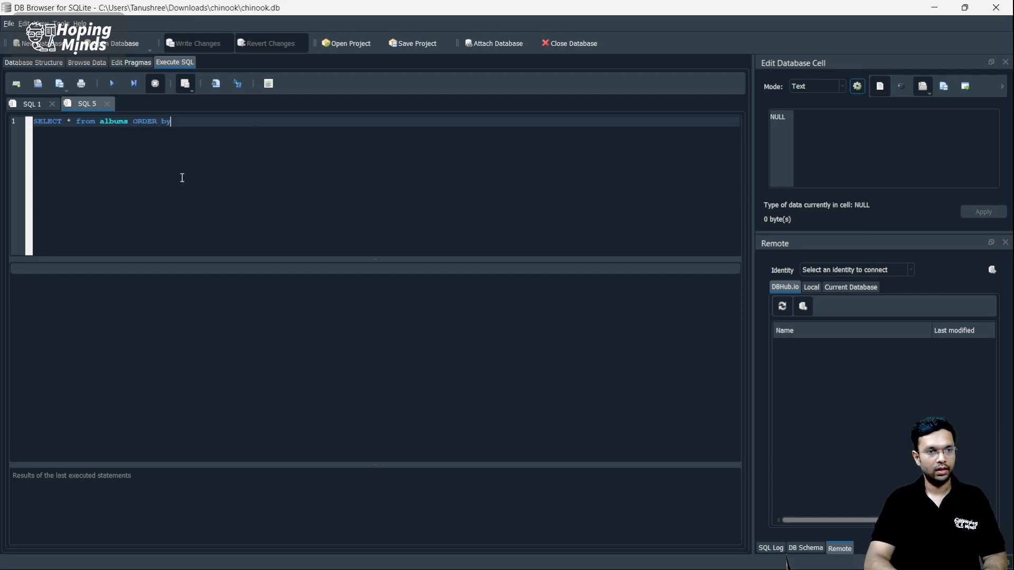
text( 1)
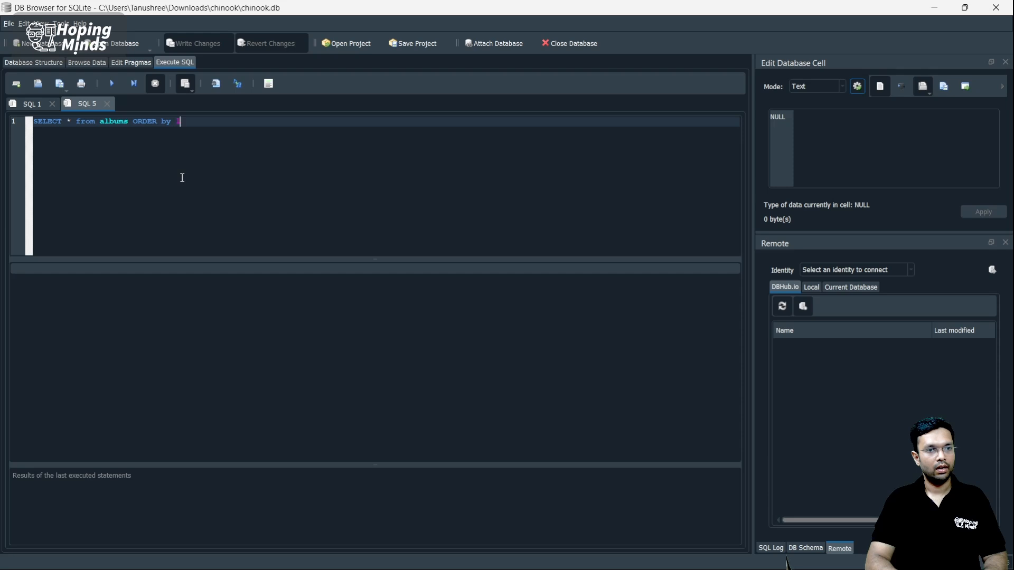
key(BackSpace)
text(4)
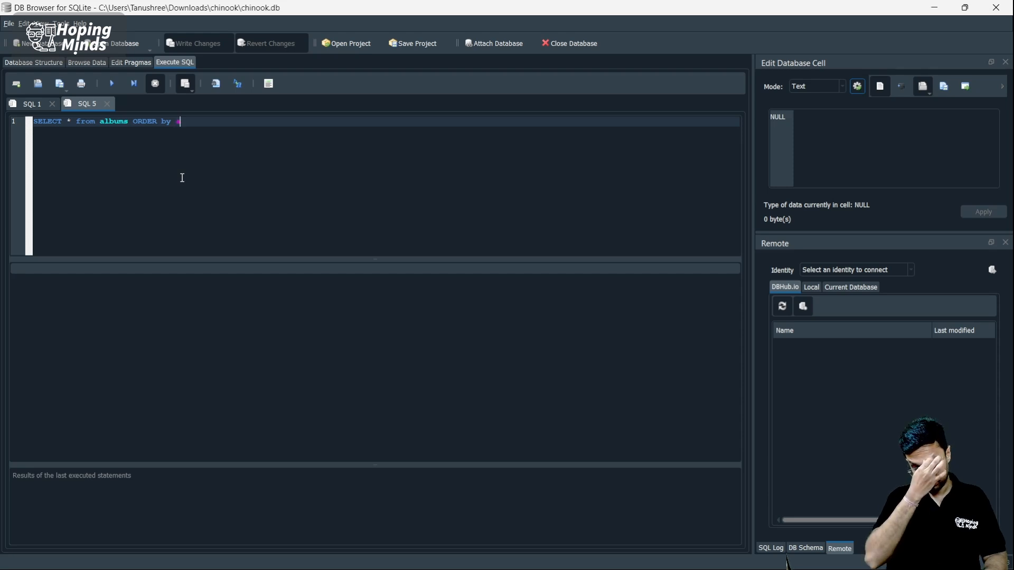
key(BackSpace)
text(artis)
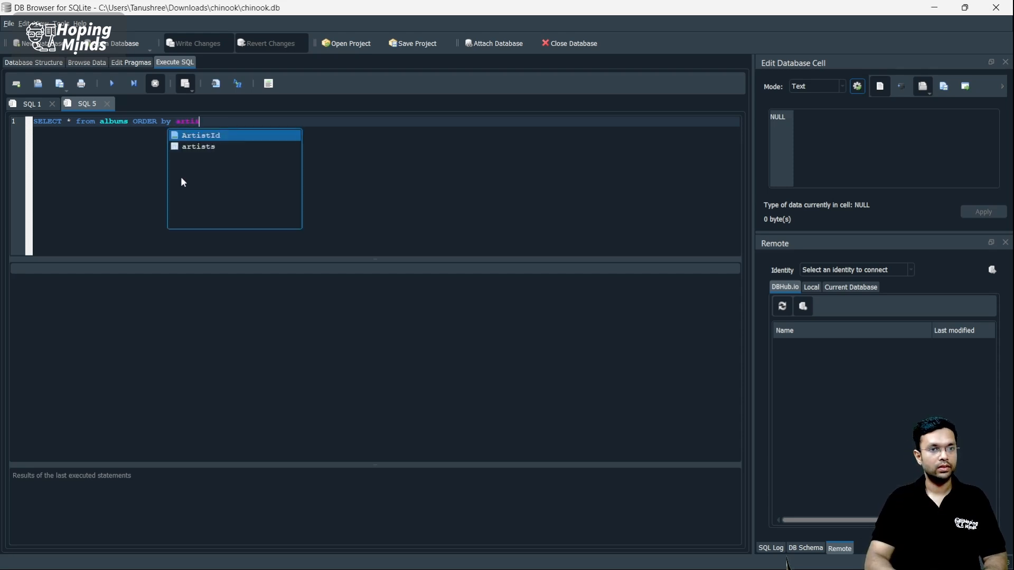
key(Return)
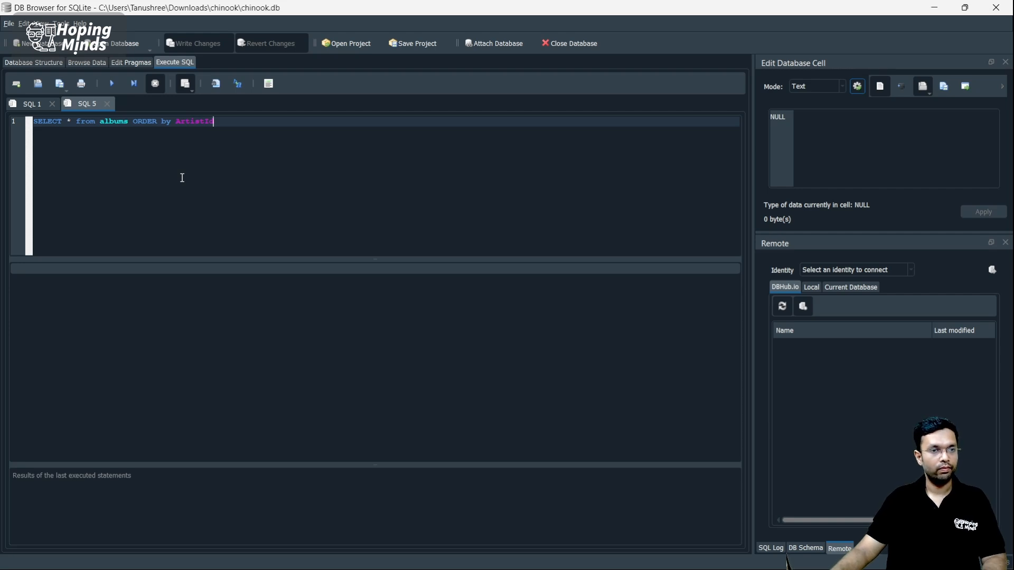
click(115, 84)
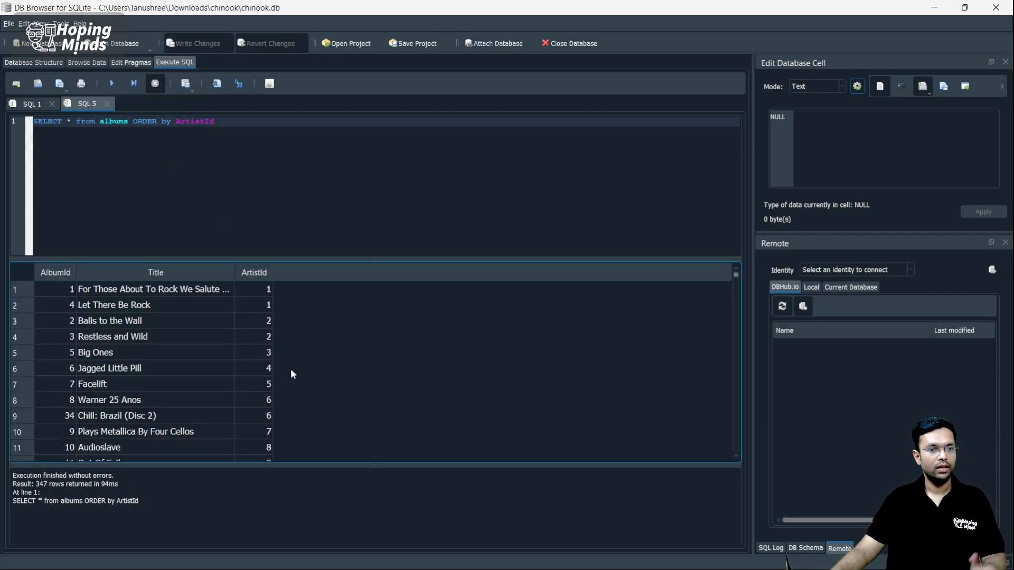
Step: Examine the order of the ArtistId values in the query results from the first row to the last
drag(266, 293, 270, 439)
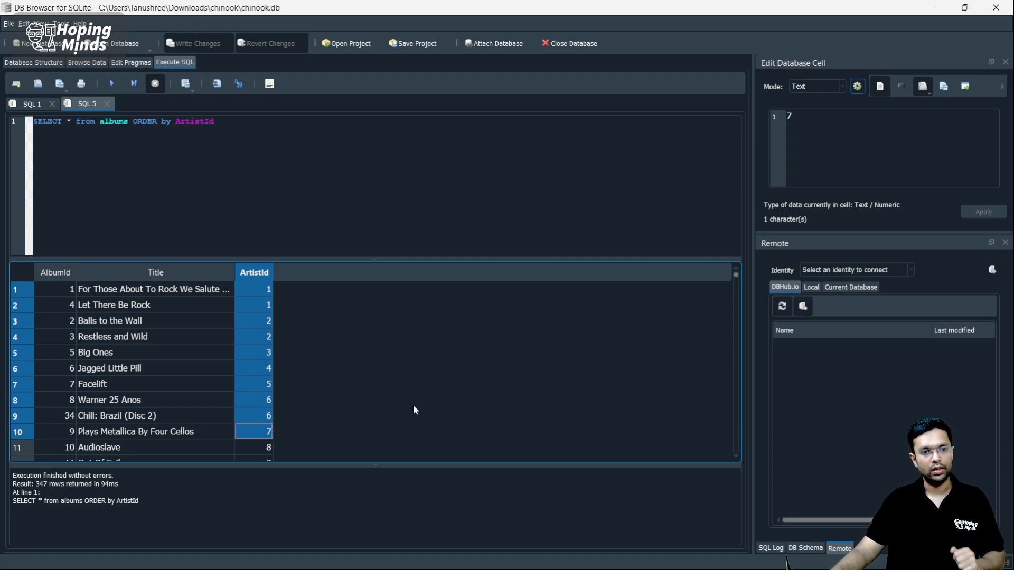
scroll(328, 391, down, 10)
scroll(328, 391, down, 5)
scroll(327, 391, up, 15)
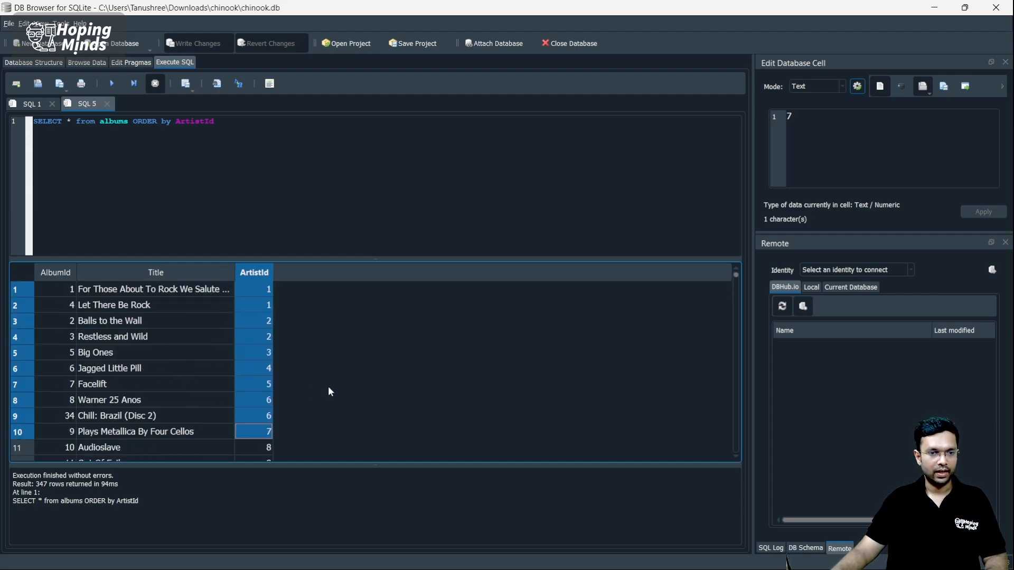
click(329, 391)
click(260, 296)
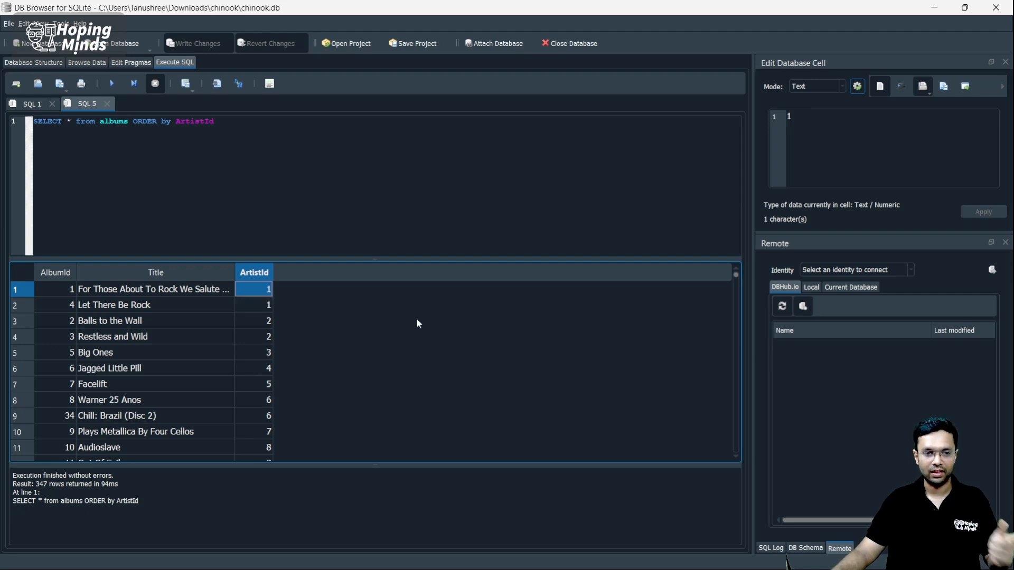
scroll(686, 323, down, 4)
drag(737, 280, 736, 454)
click(263, 458)
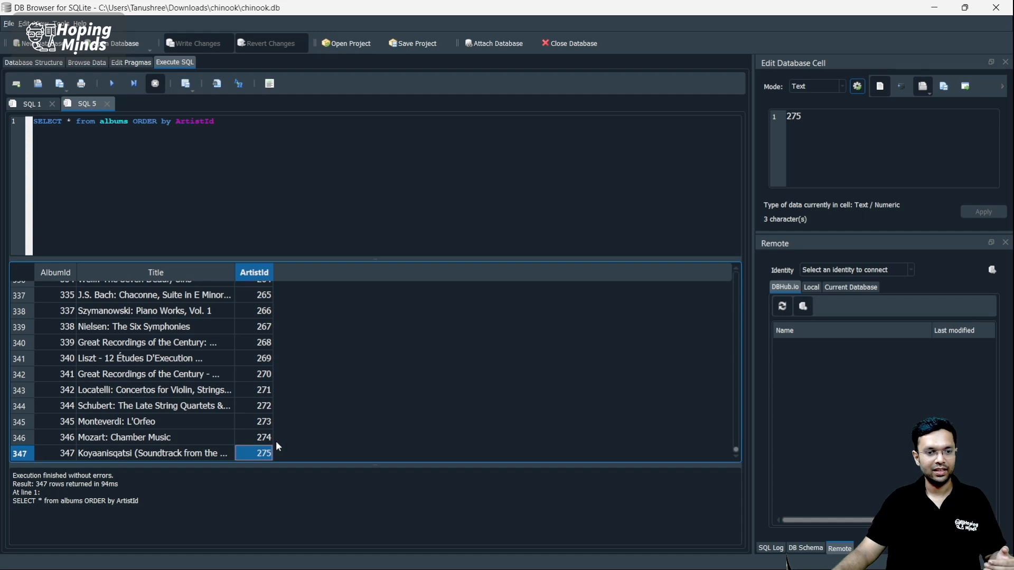
Step: Add DESC to the ORDER by ArtistId clause, execute the query and review the ArtistId order in the results
click(260, 129)
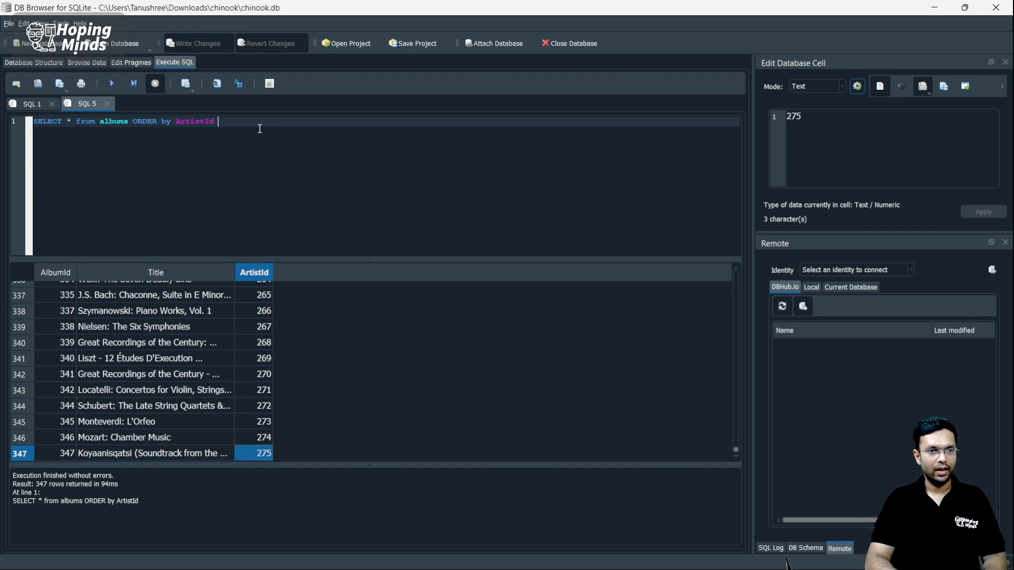
text(des)
key(Return)
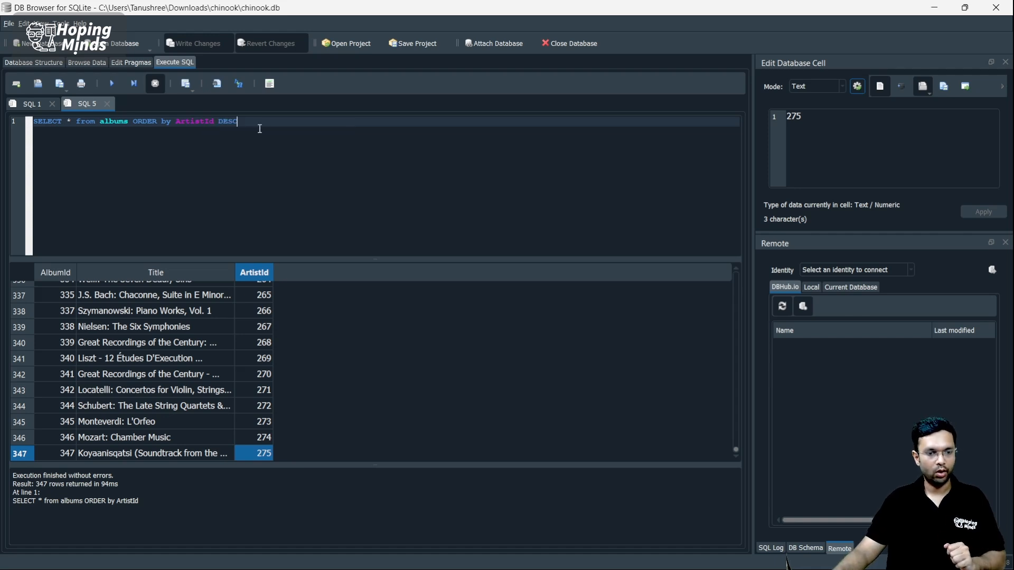
key(ctrl+Return)
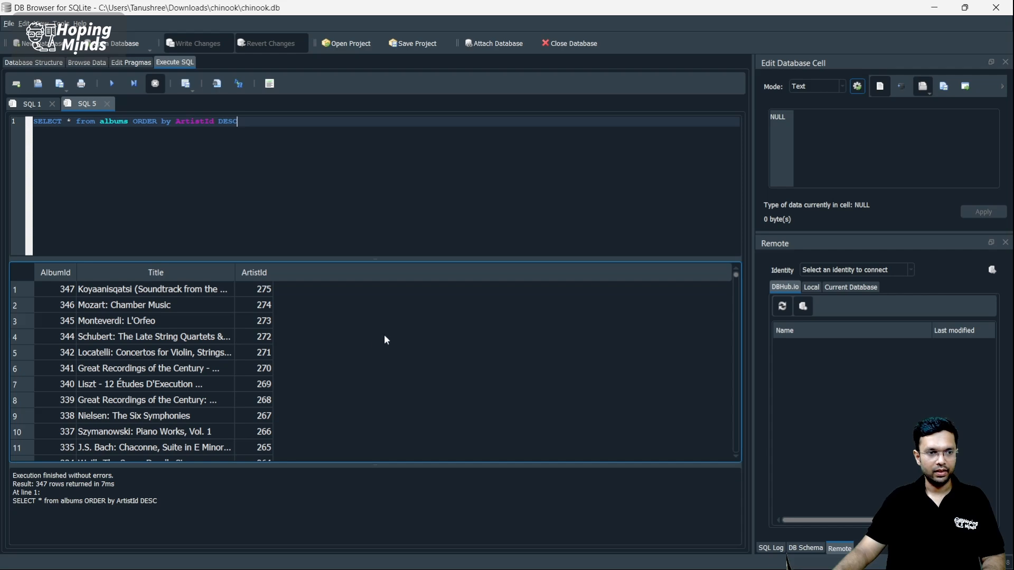
click(266, 289)
scroll(368, 351, down, 16)
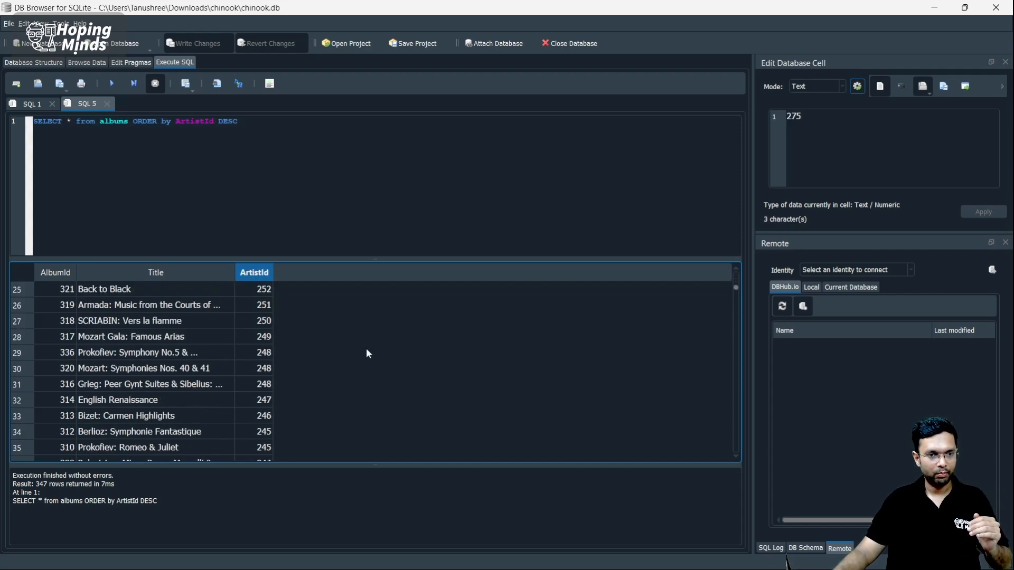
Step: Review further rows of the descending ArtistId results and return to the keyword list in SQL 1 to check the ORDER by and DISTINCT entries
scroll(368, 353, down, 2)
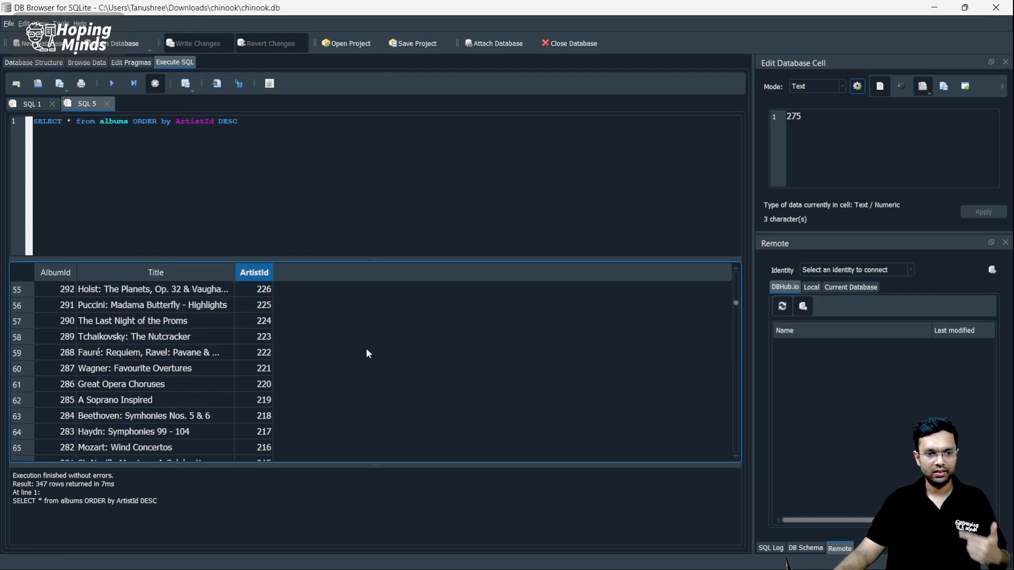
scroll(368, 353, down, 6)
click(276, 140)
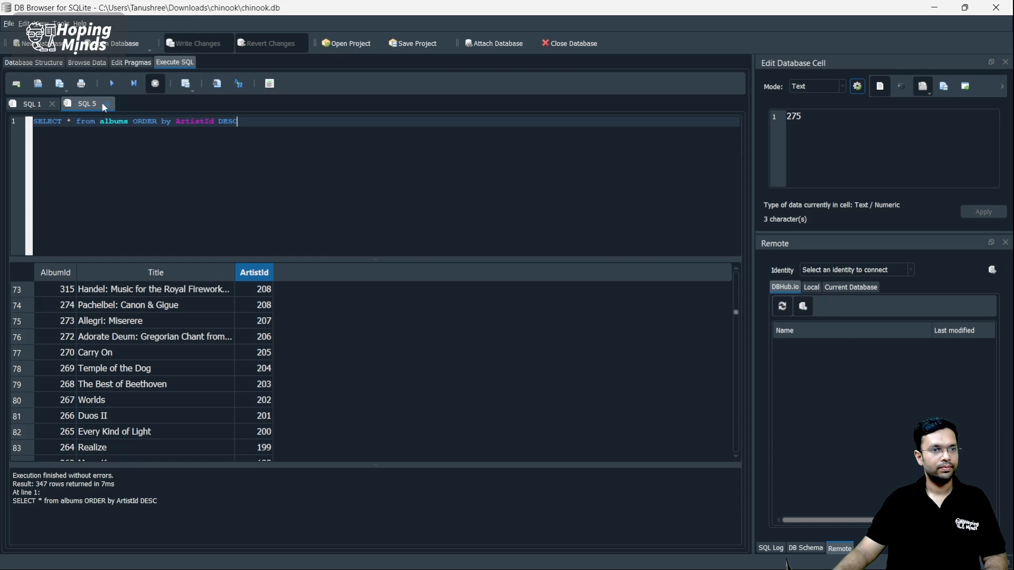
click(34, 107)
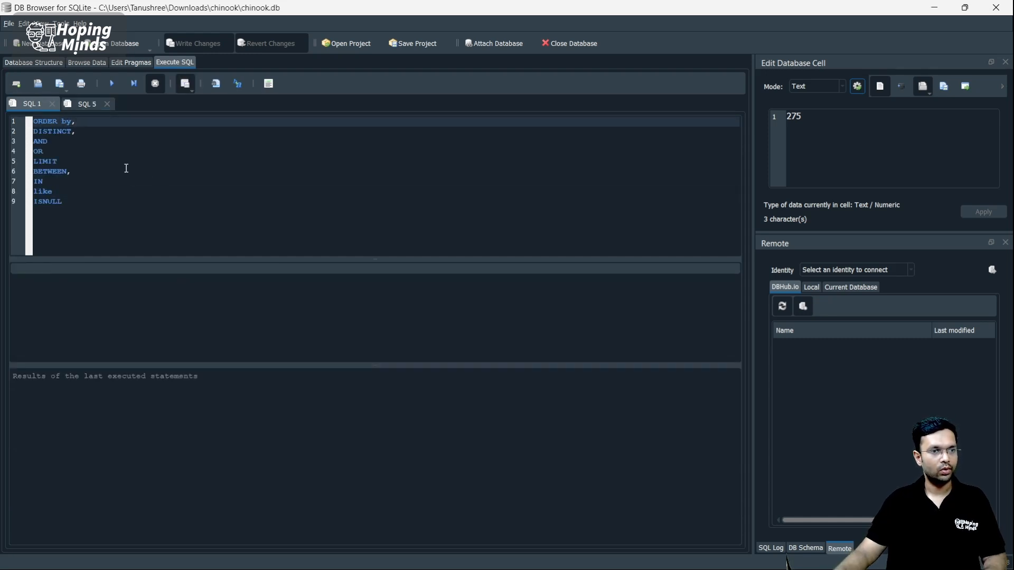
drag(92, 131, 33, 121)
click(157, 161)
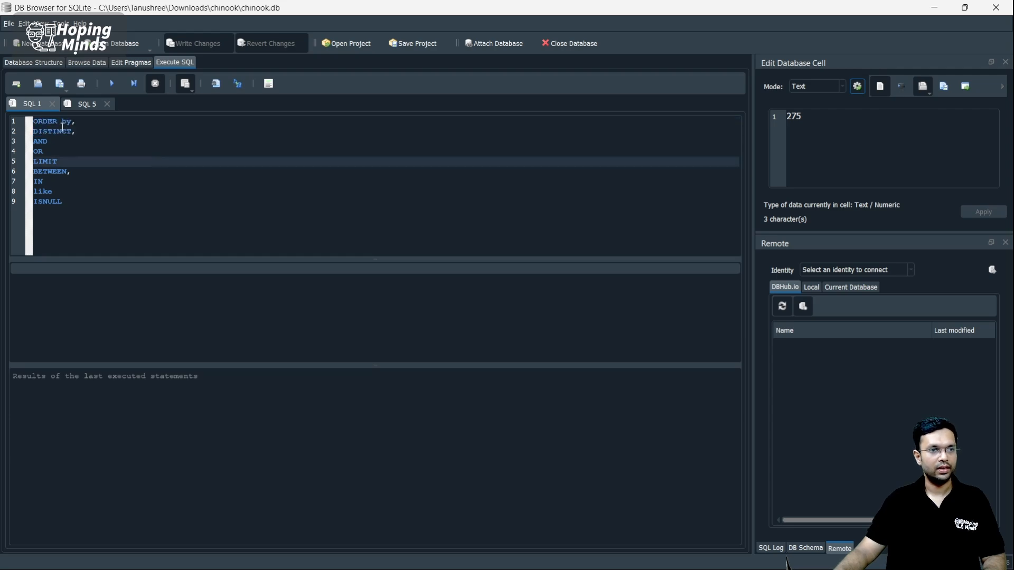
Step: Create a new SQL query tab and display the data of the employees table
click(17, 84)
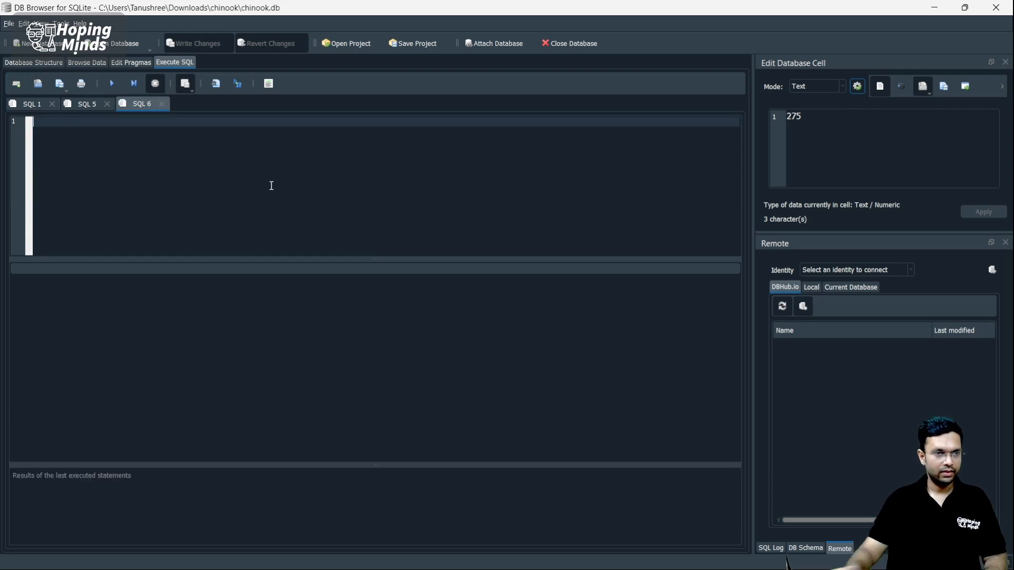
click(62, 63)
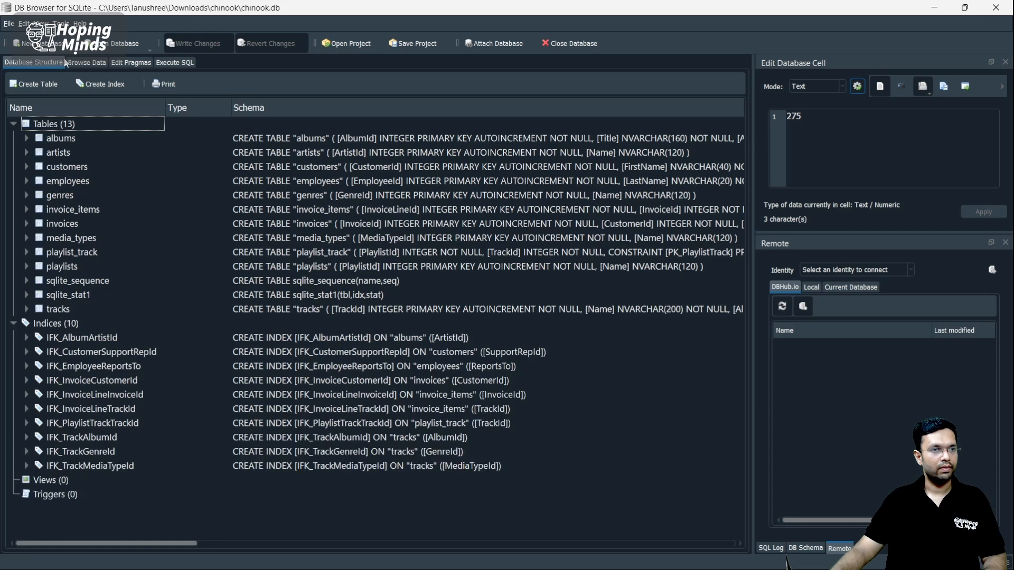
click(86, 62)
click(87, 83)
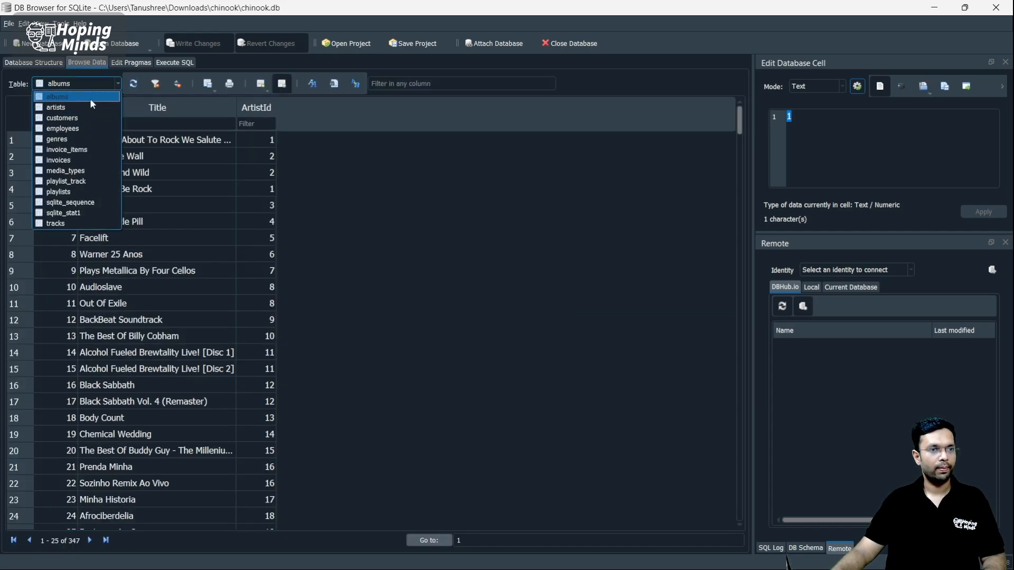
click(88, 128)
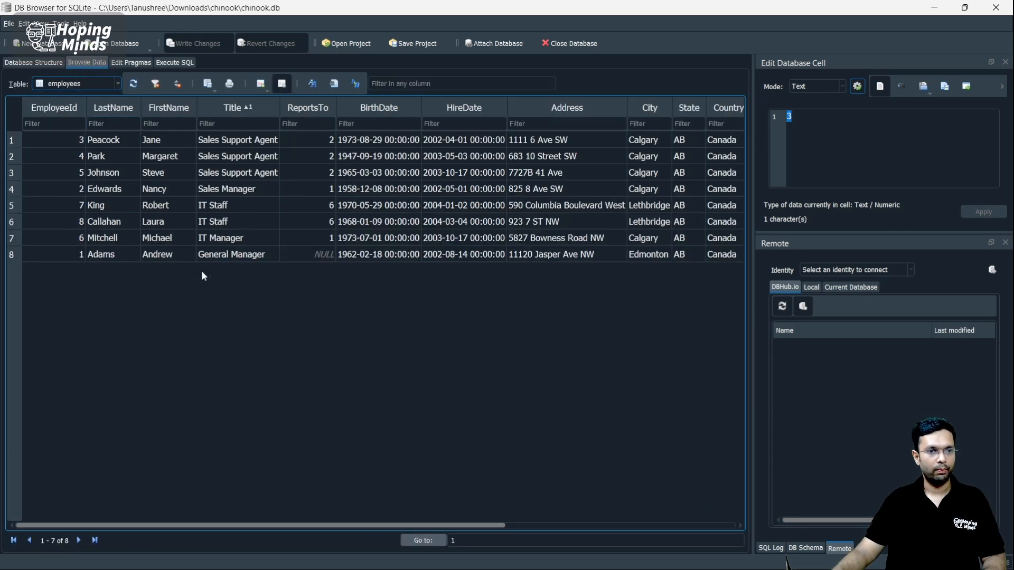
Step: Examine the Title, LastName and FirstName columns of the employees table for repeated values
drag(224, 139, 252, 300)
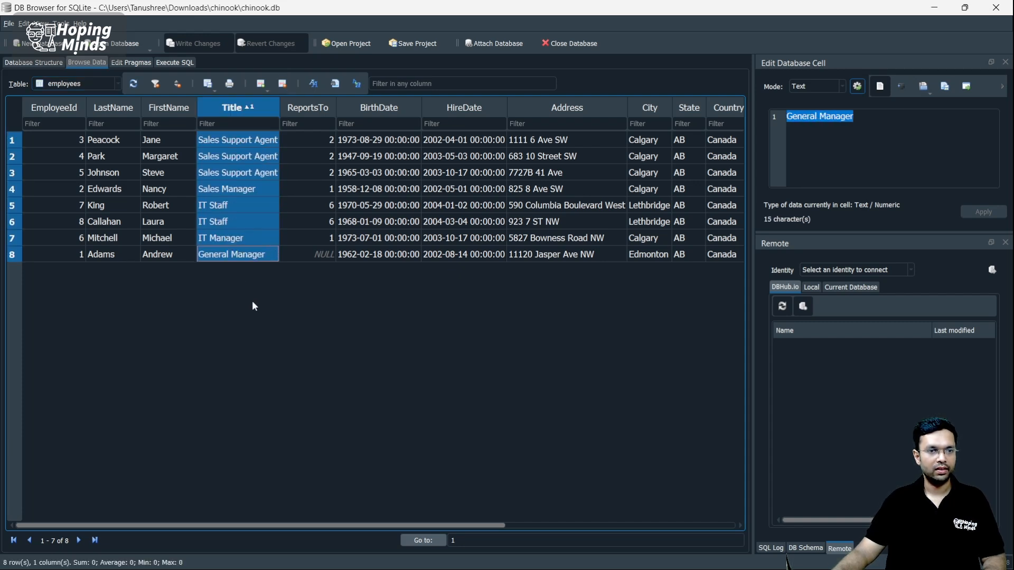
click(252, 306)
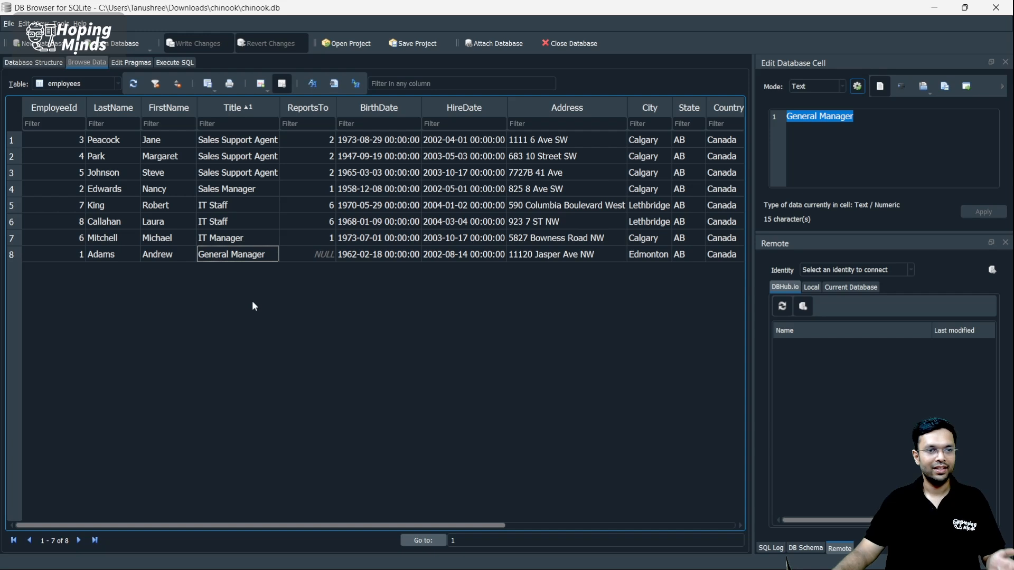
drag(104, 140, 208, 301)
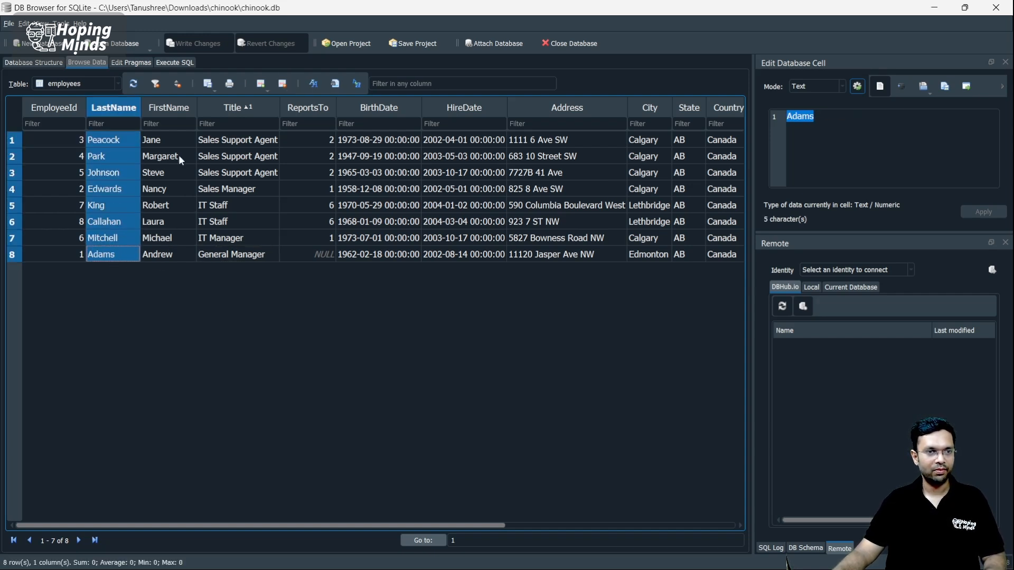
drag(178, 141, 182, 240)
click(229, 290)
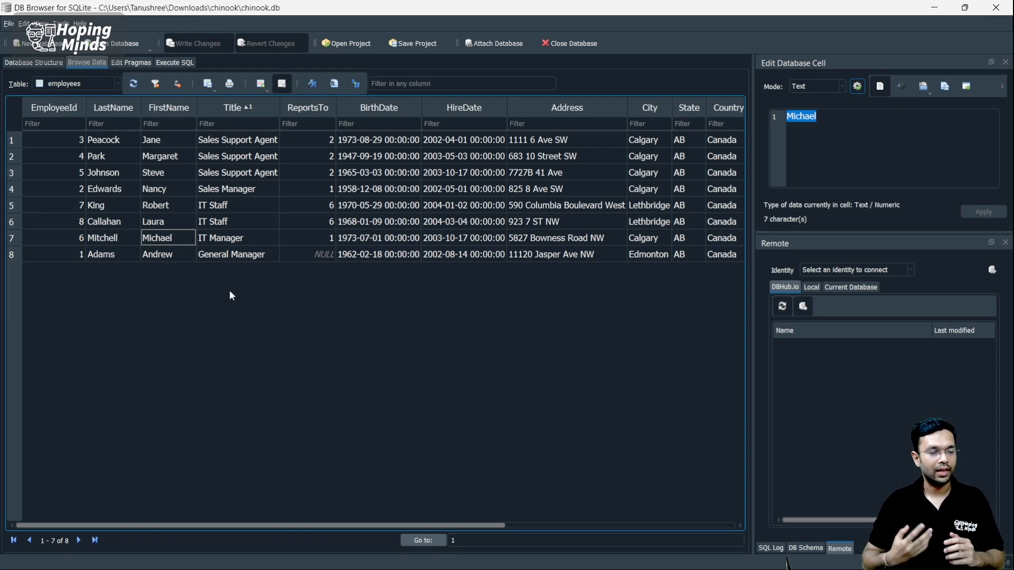
Step: Enter the query Select DISTINCT(Title) from employees in the empty SQL 6 tab and execute it
click(179, 62)
text(Select)
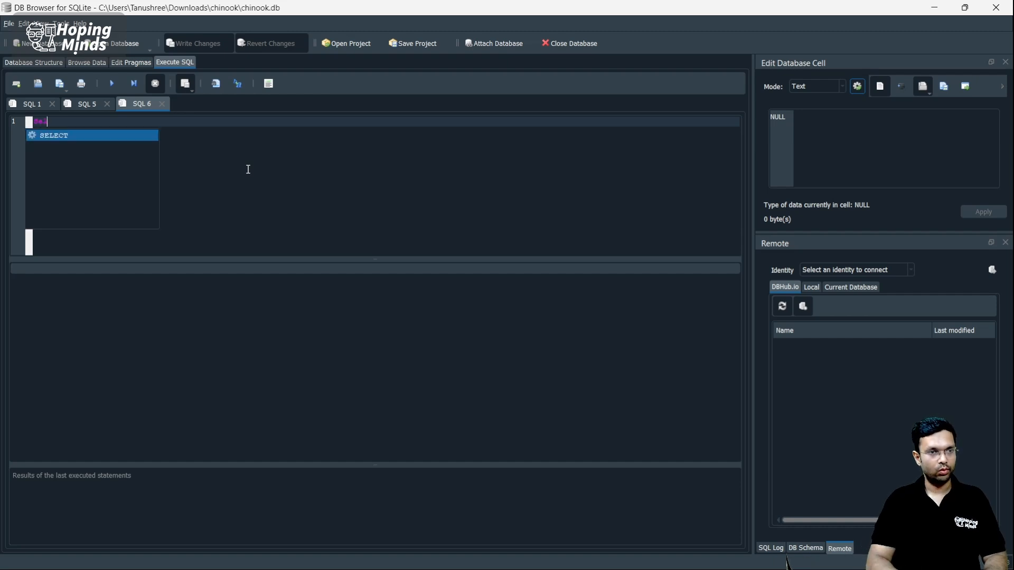
text( dist)
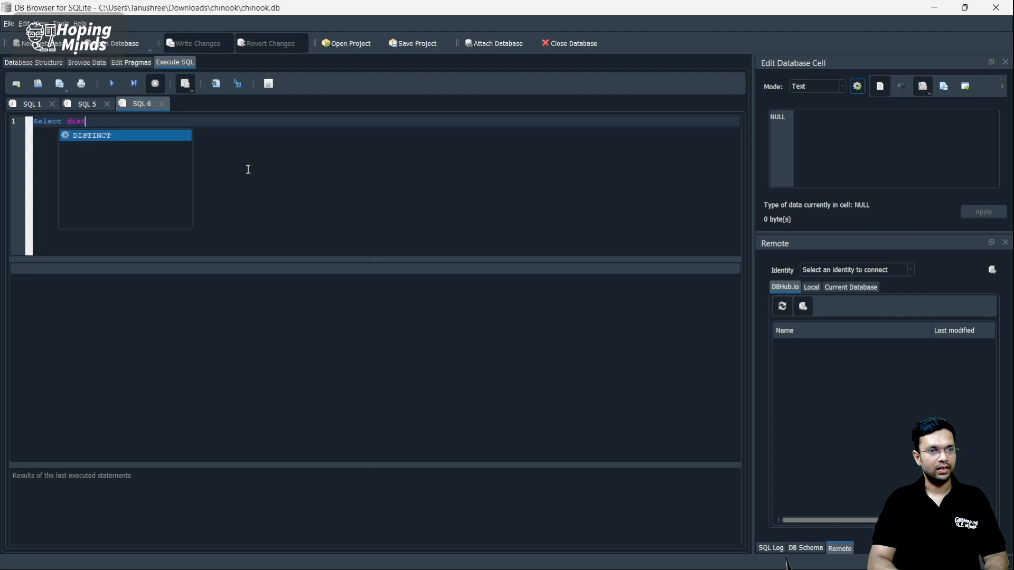
key(Return)
text(()
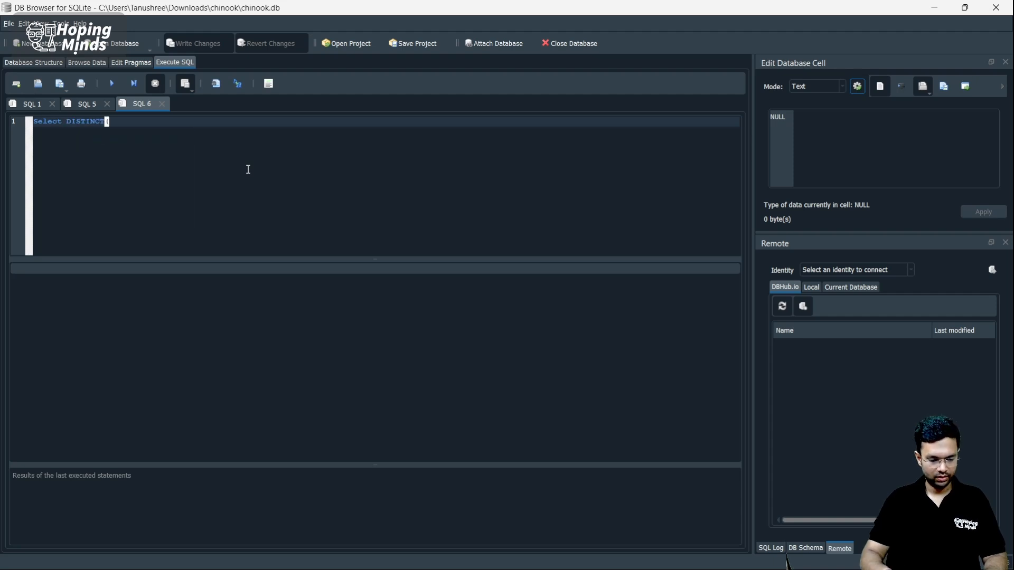
text())
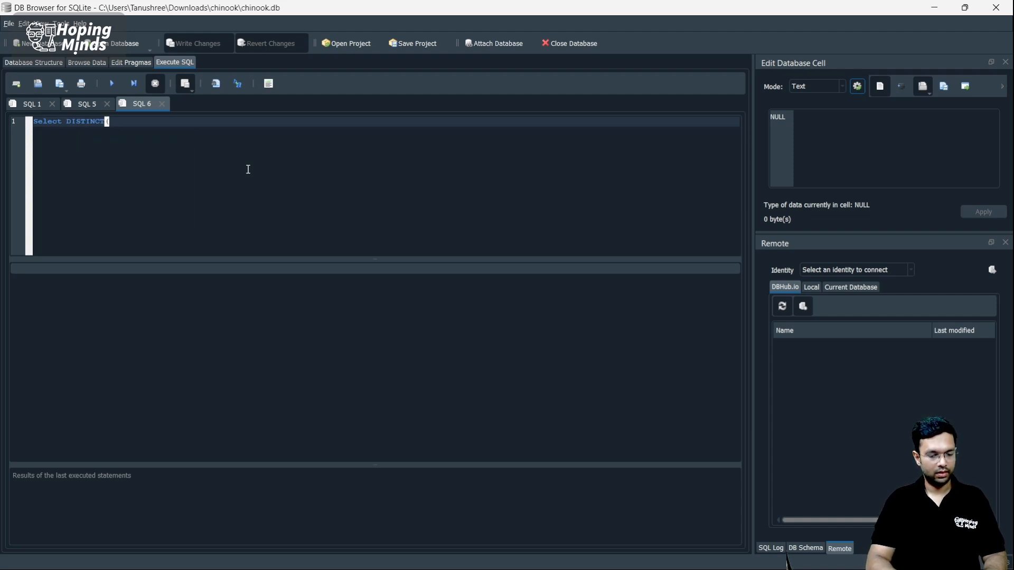
text(Ti)
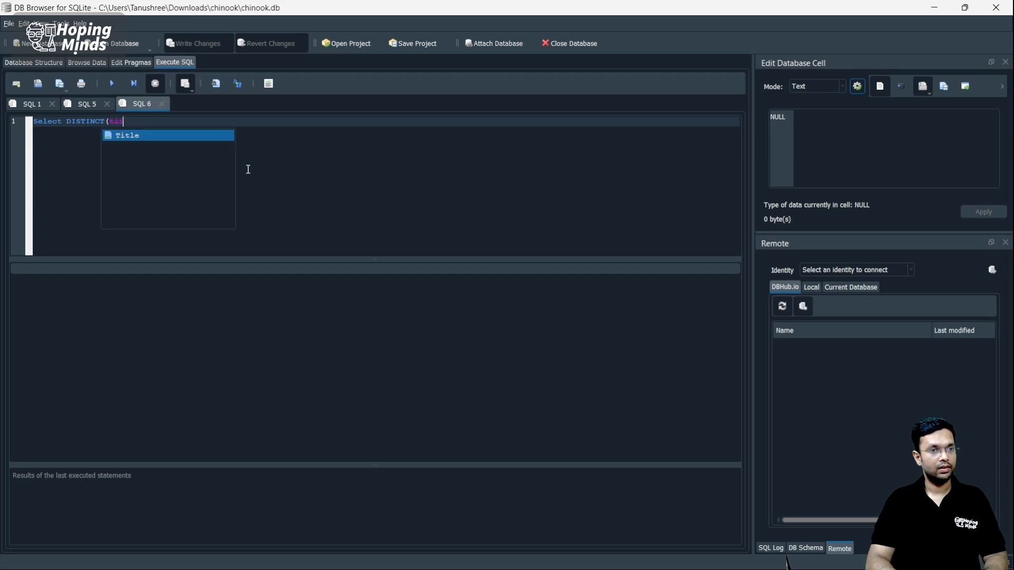
key(Return)
text(from empl)
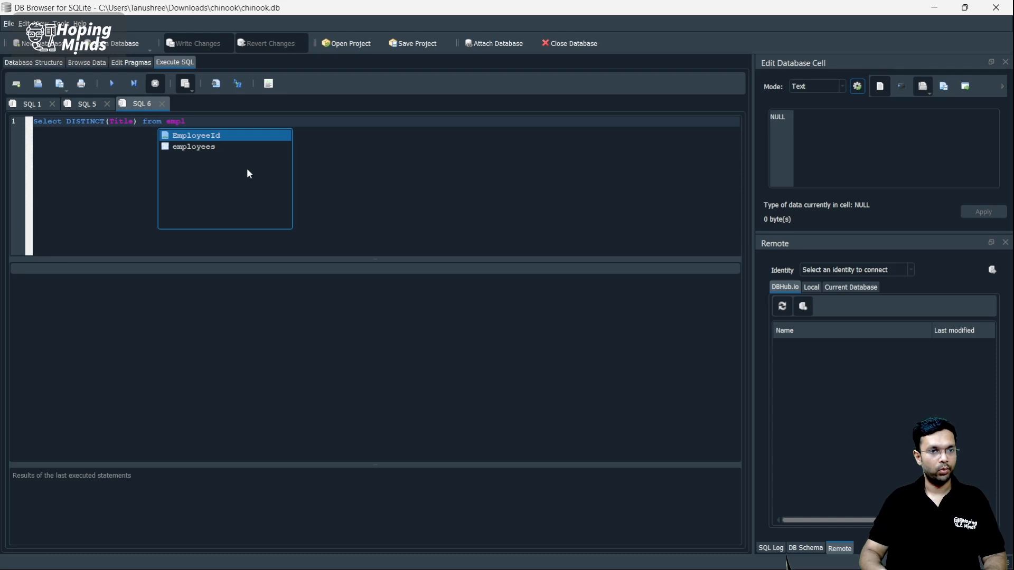
key(Return)
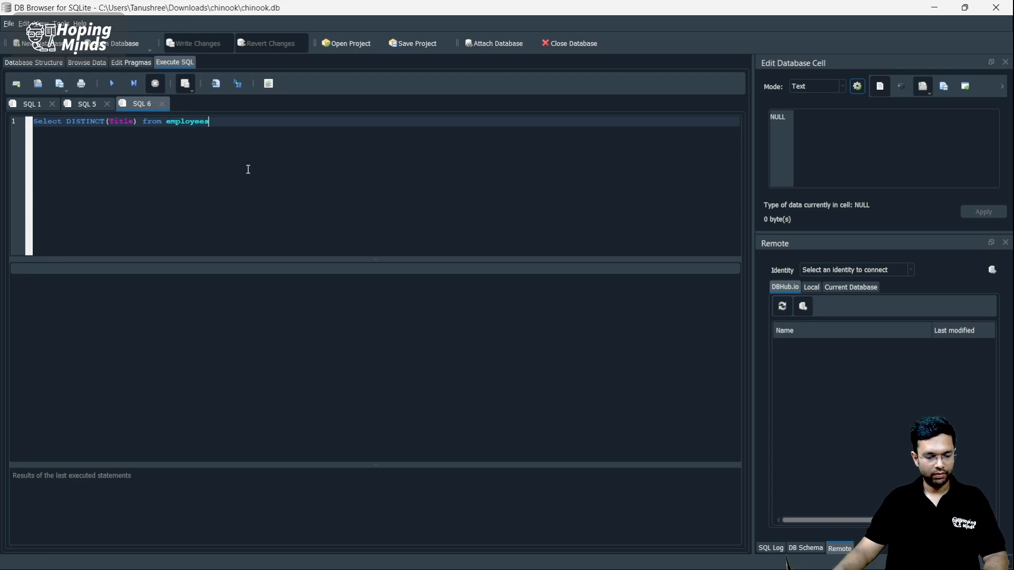
key(ctrl+Return)
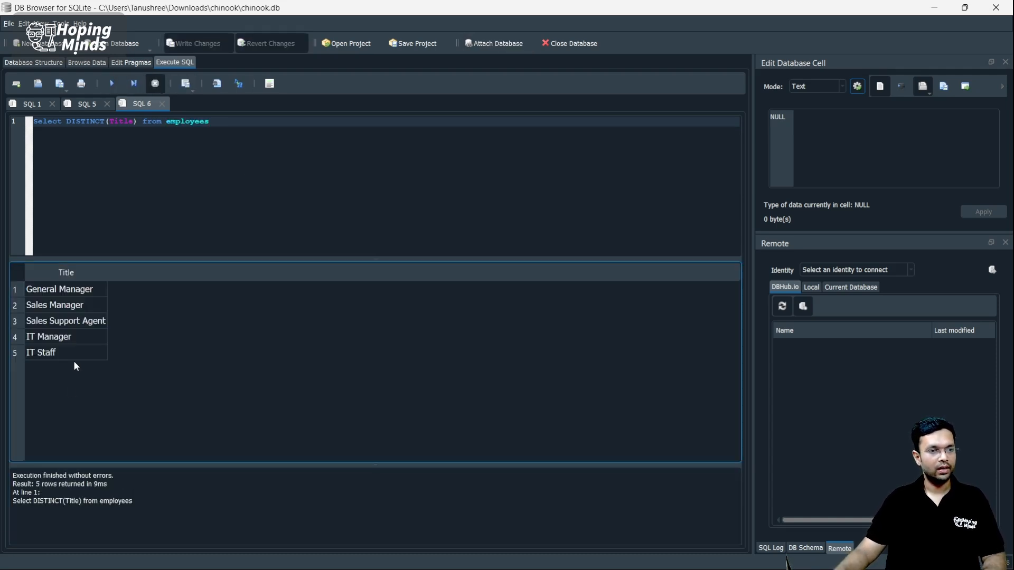
Step: Compare the distinct titles in the query result with the Title column of the employees table
drag(76, 285, 78, 354)
click(215, 201)
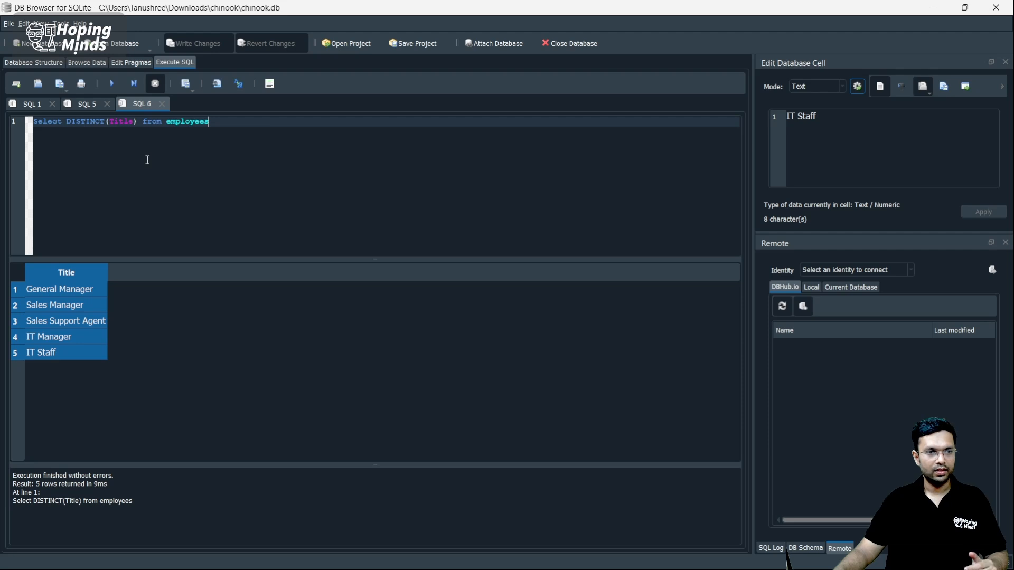
click(87, 62)
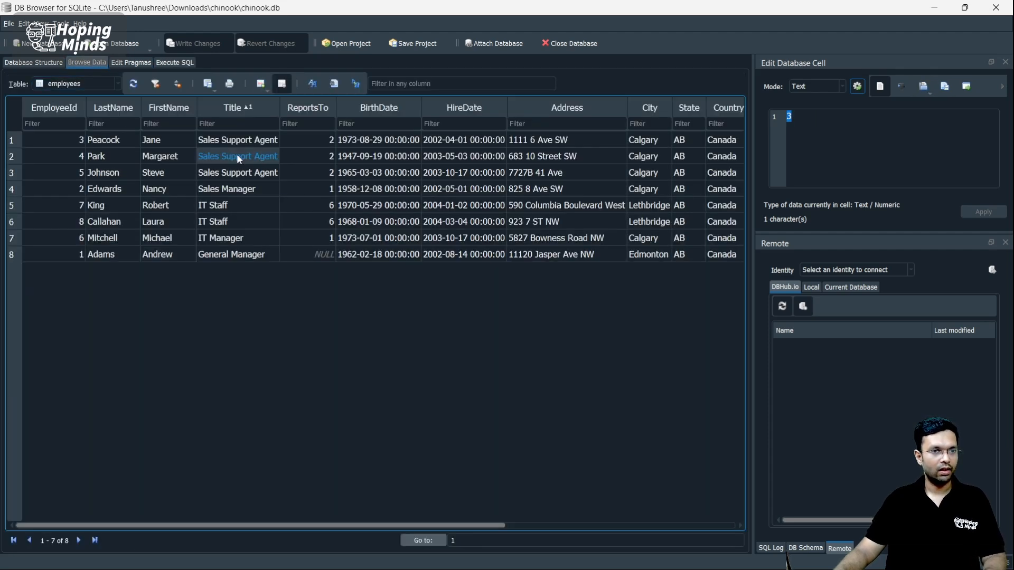
drag(239, 142, 237, 252)
click(259, 344)
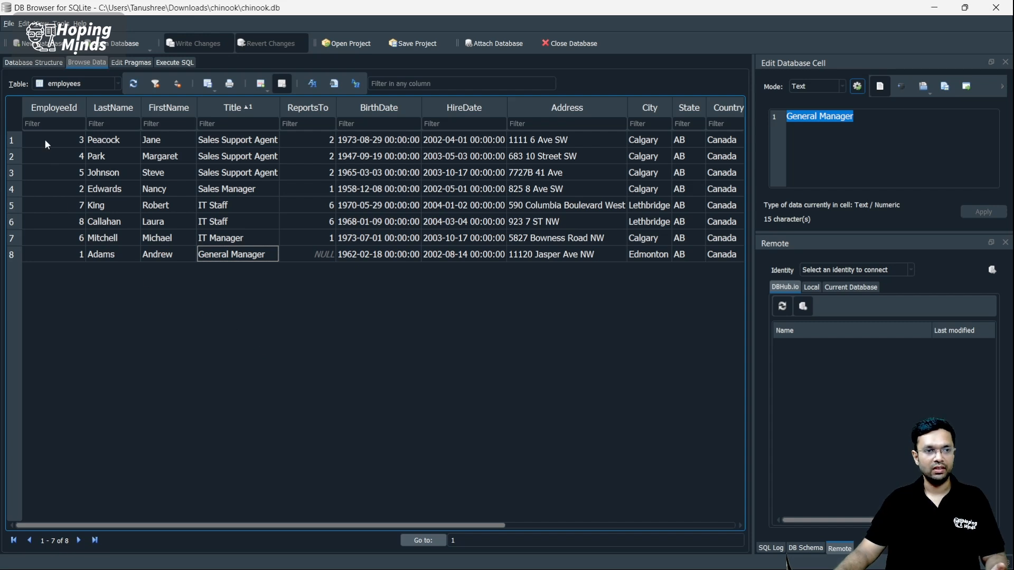
Step: Sort the employees table by EmployeeId in ascending order and return to the DISTINCT query and its results
click(48, 106)
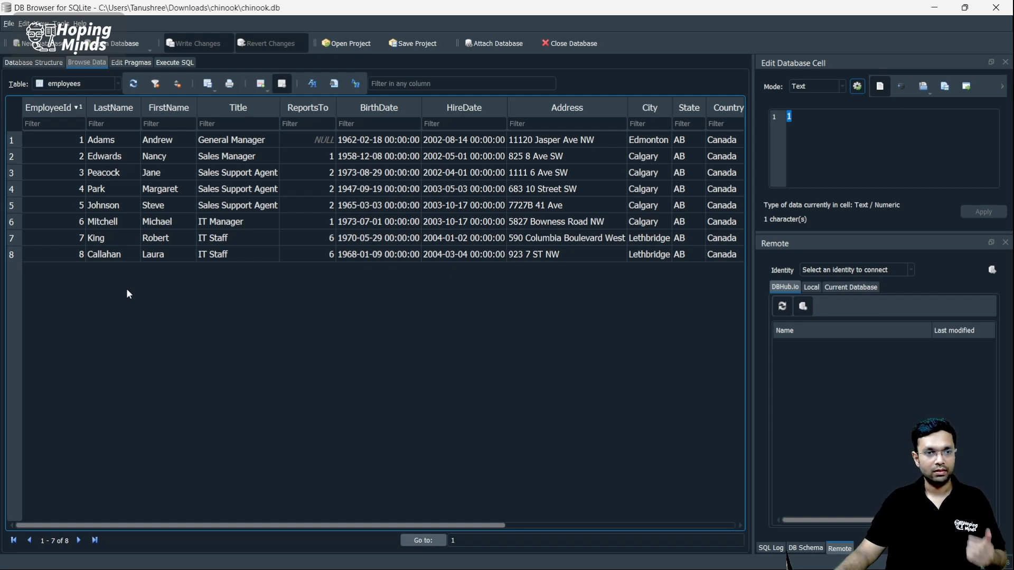
click(175, 62)
click(170, 330)
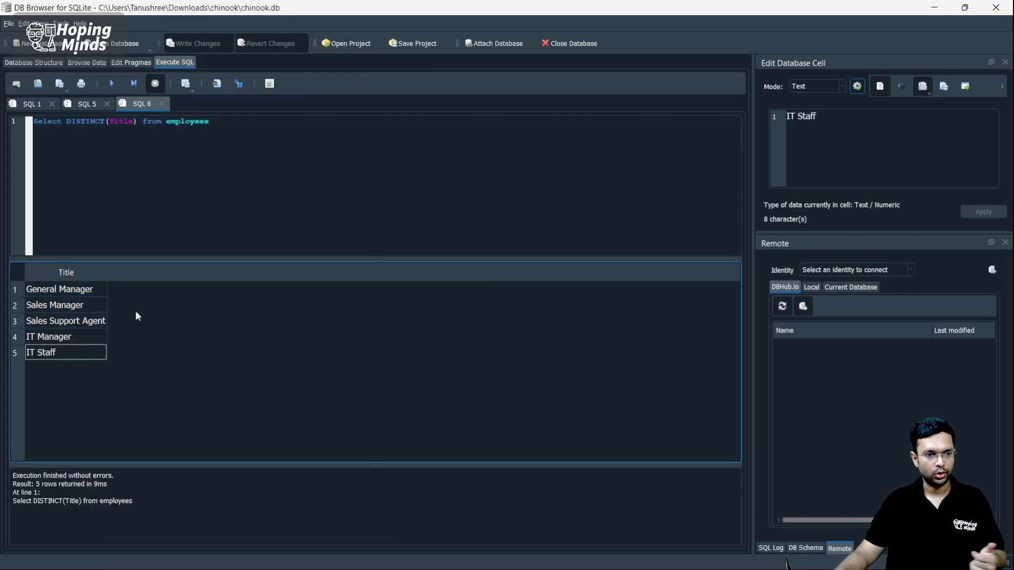
click(217, 153)
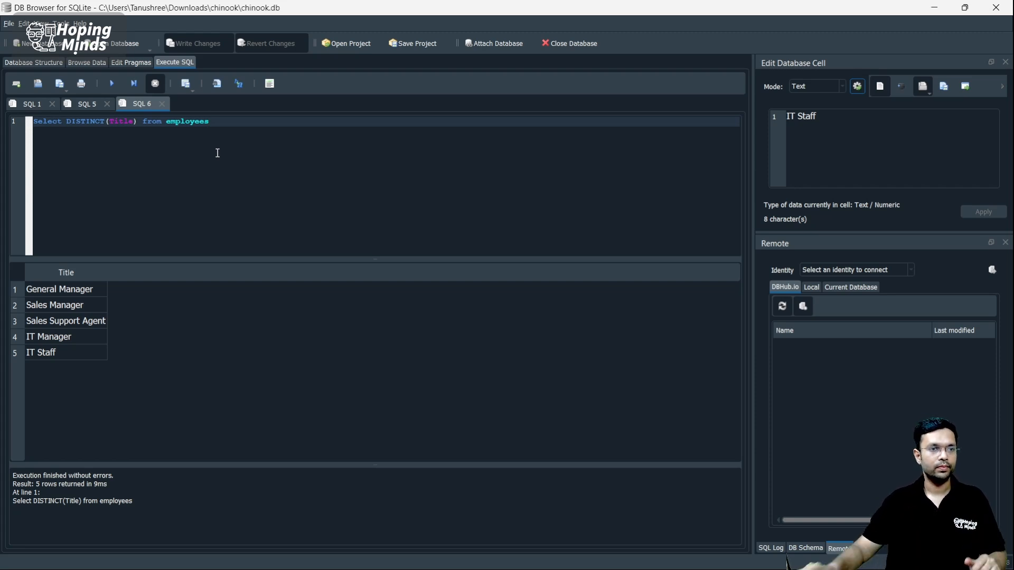
Step: Reopen the keyword list in SQL 1 to check the keywords that follow DISTINCT
click(51, 62)
click(177, 62)
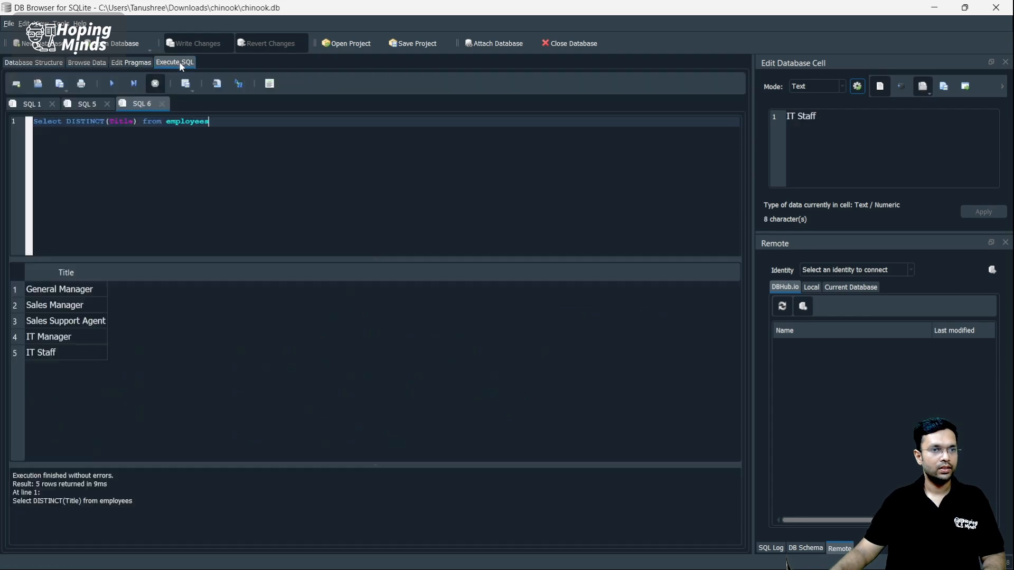
click(14, 106)
click(118, 152)
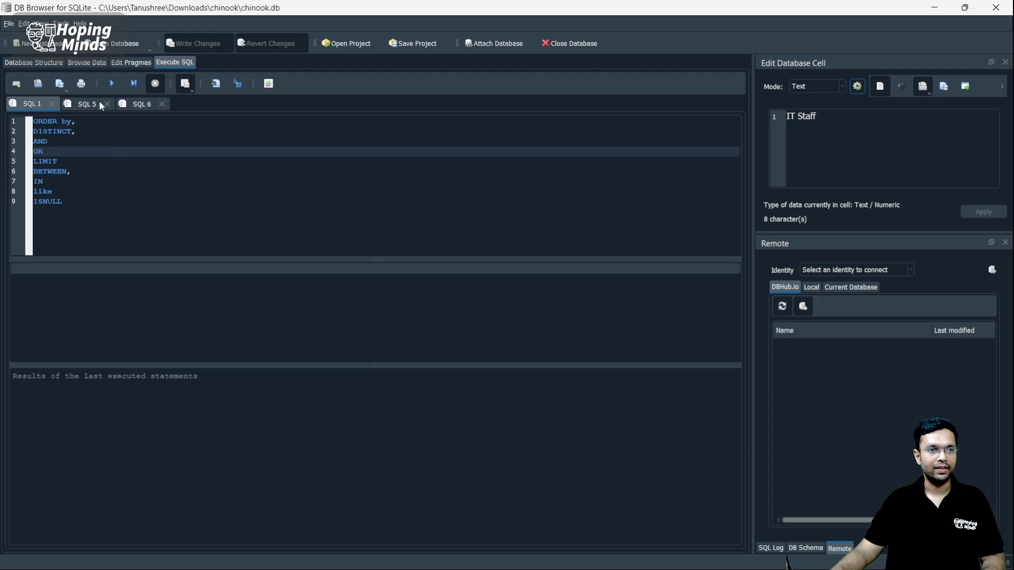
Step: Display the data of the invoices table across all its columns up to Total
click(90, 64)
click(78, 85)
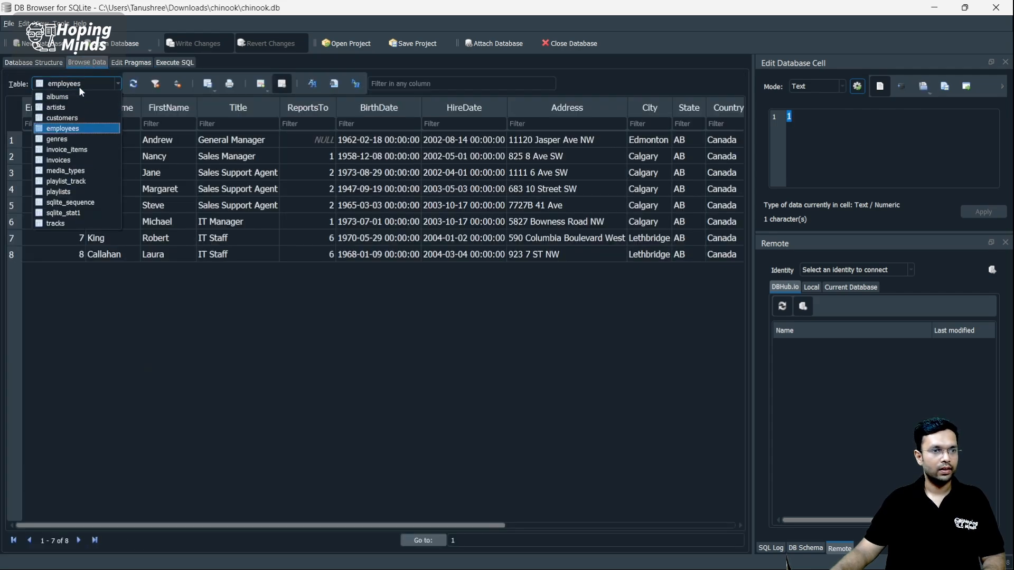
click(76, 159)
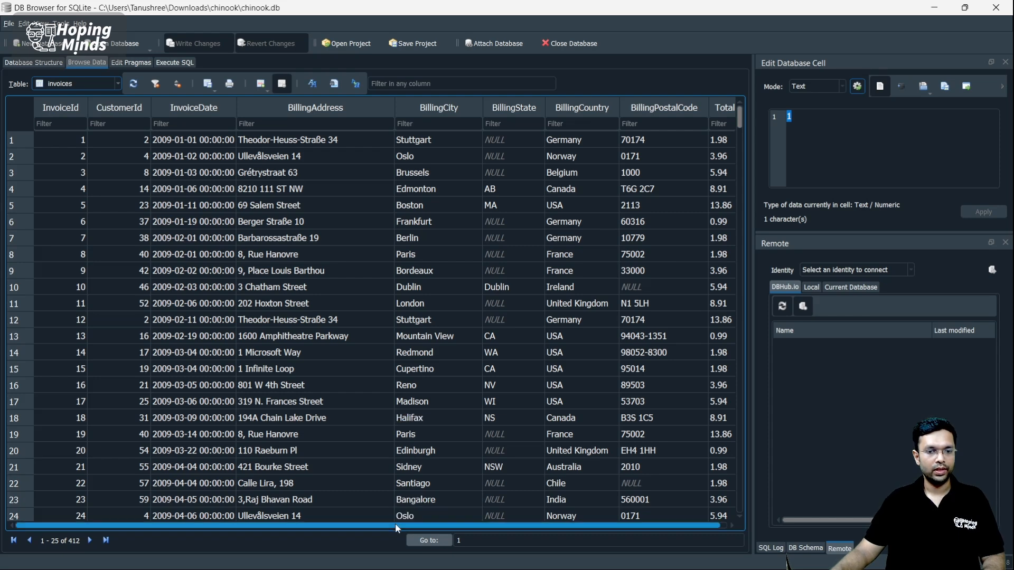
drag(395, 525, 455, 528)
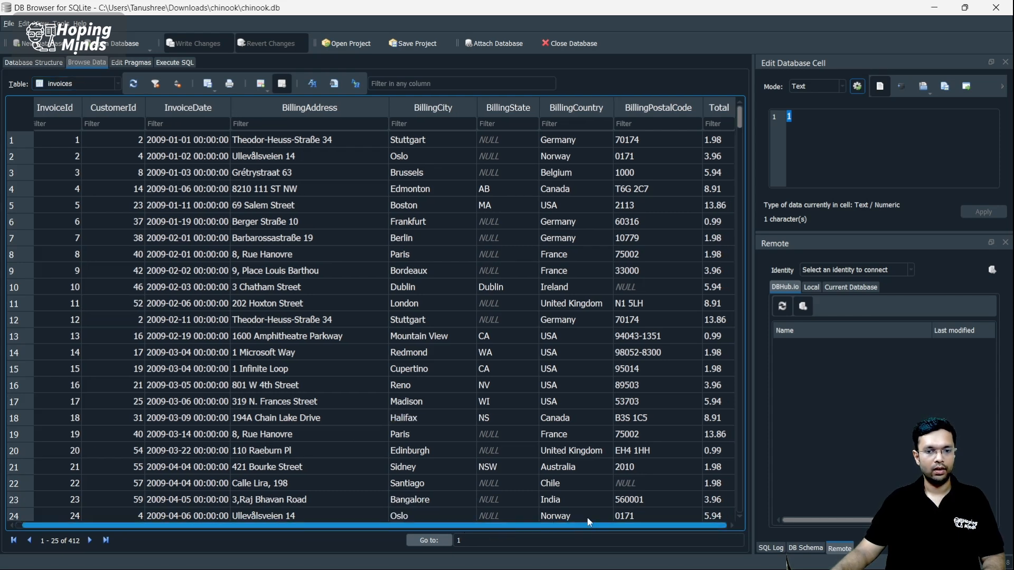
Step: Check the Paris invoice with InvoiceId 19 and filter the BillingCity column by par
click(400, 436)
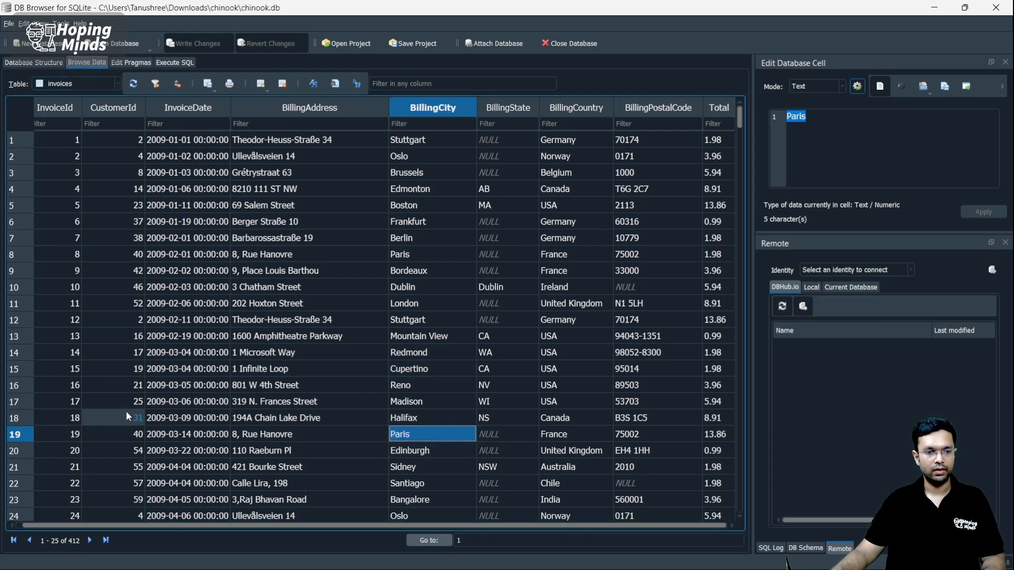
click(288, 437)
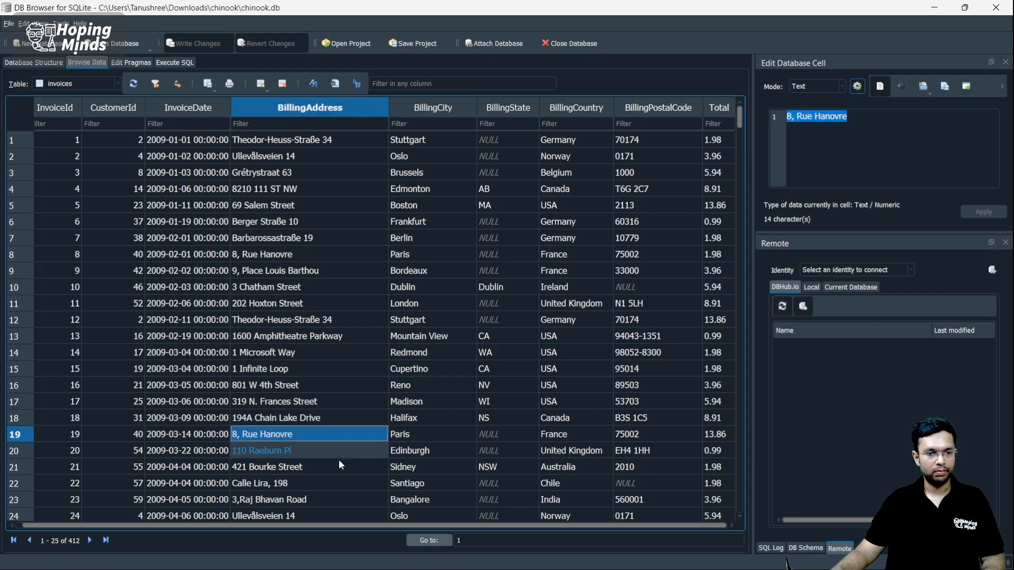
click(63, 433)
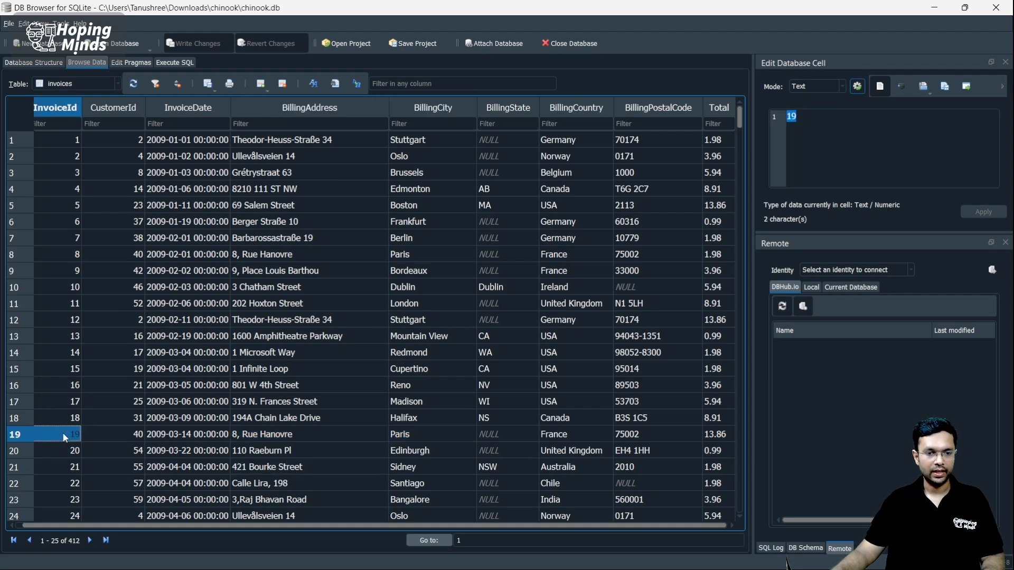
click(411, 435)
click(410, 126)
text(par)
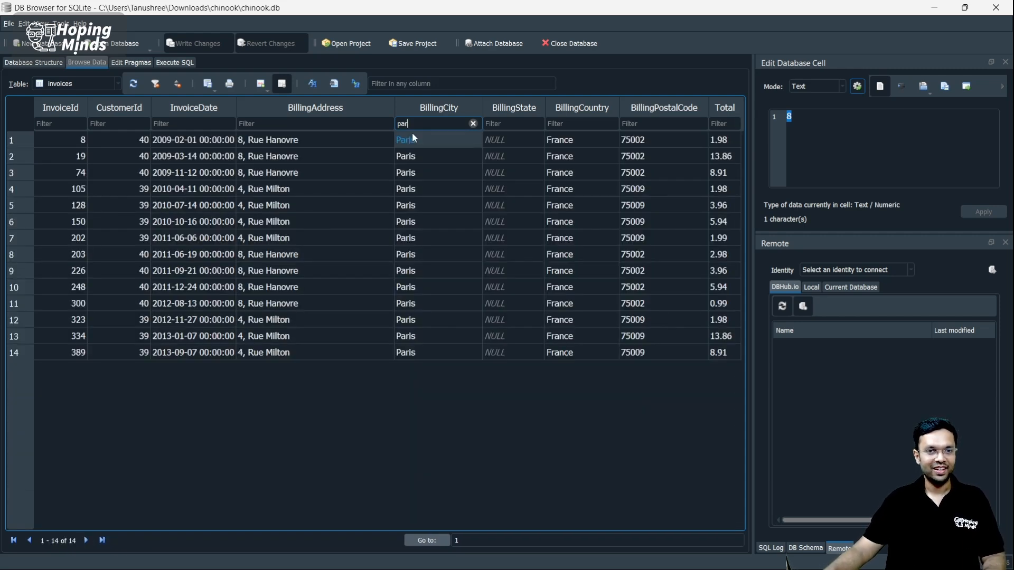
Step: Clear the BillingCity filter on the invoices table and look over the unfiltered cities
key(BackSpace)
key(BackSpace)
key(BackSpace)
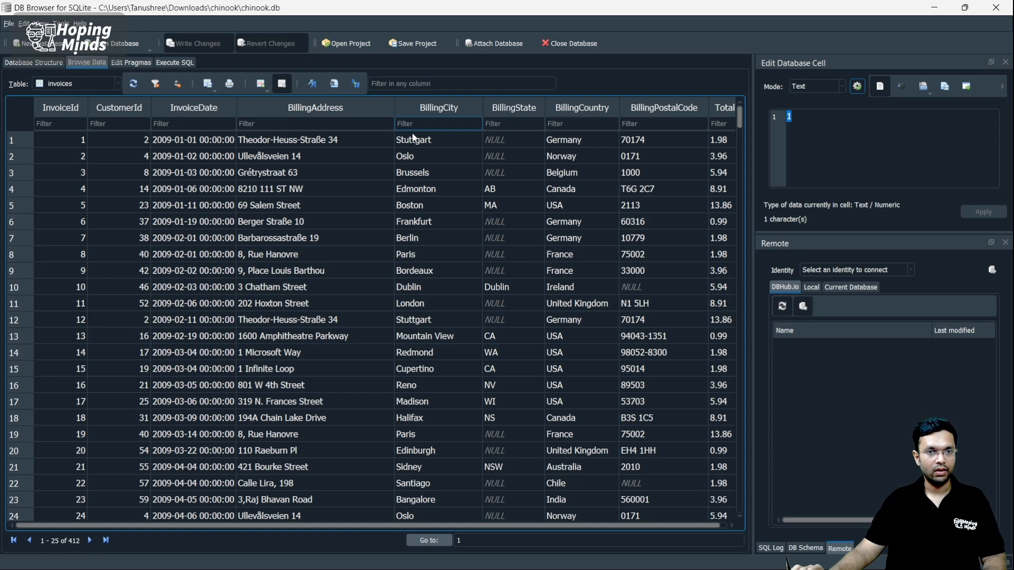
click(434, 193)
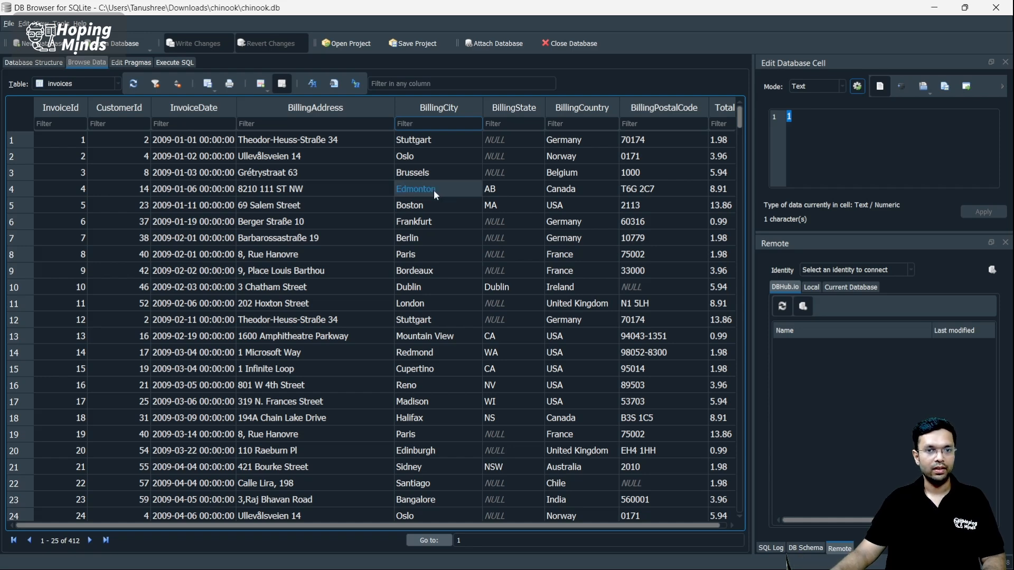
click(432, 156)
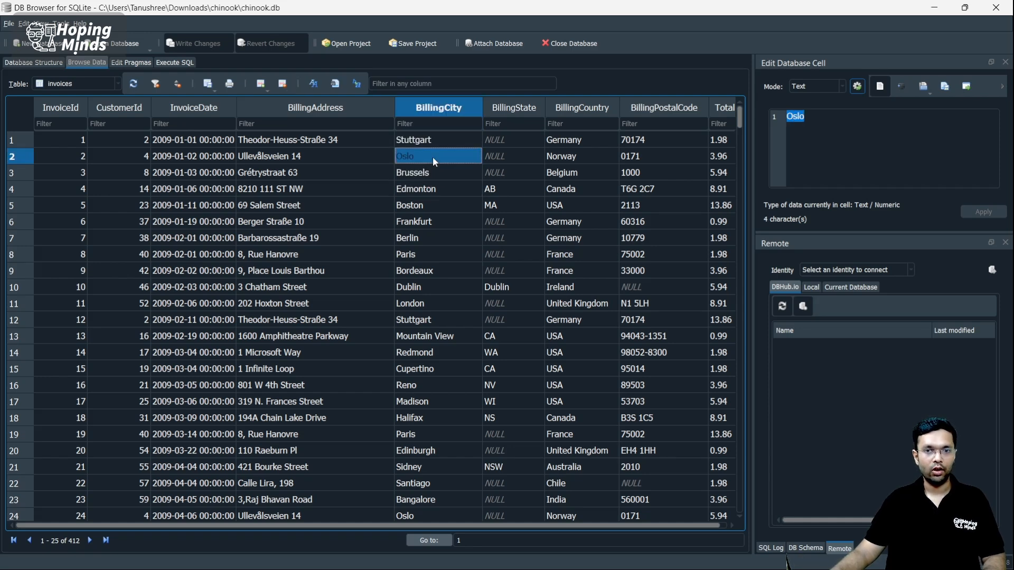
scroll(437, 194, down, 1)
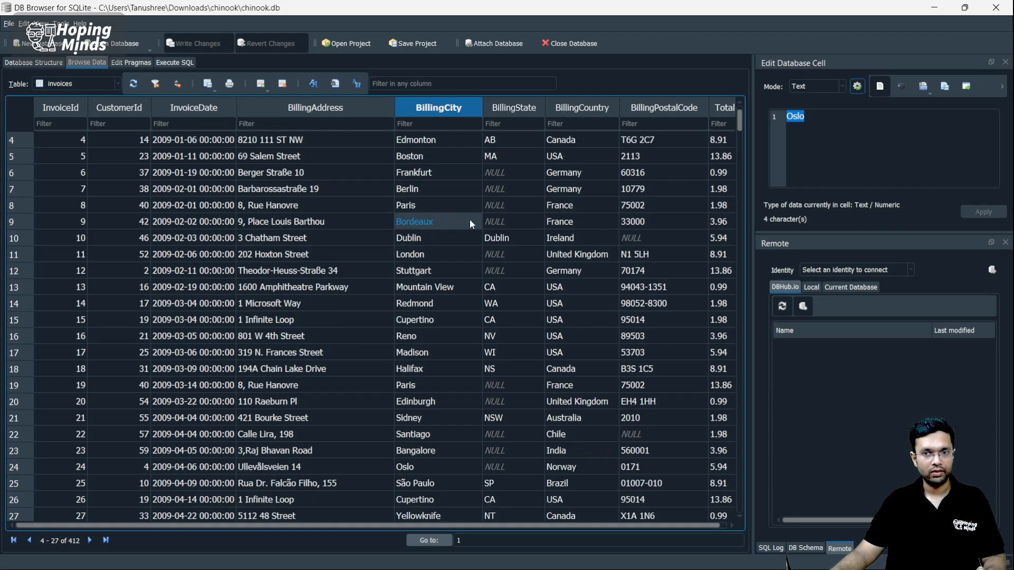
scroll(465, 211, up, 1)
click(444, 218)
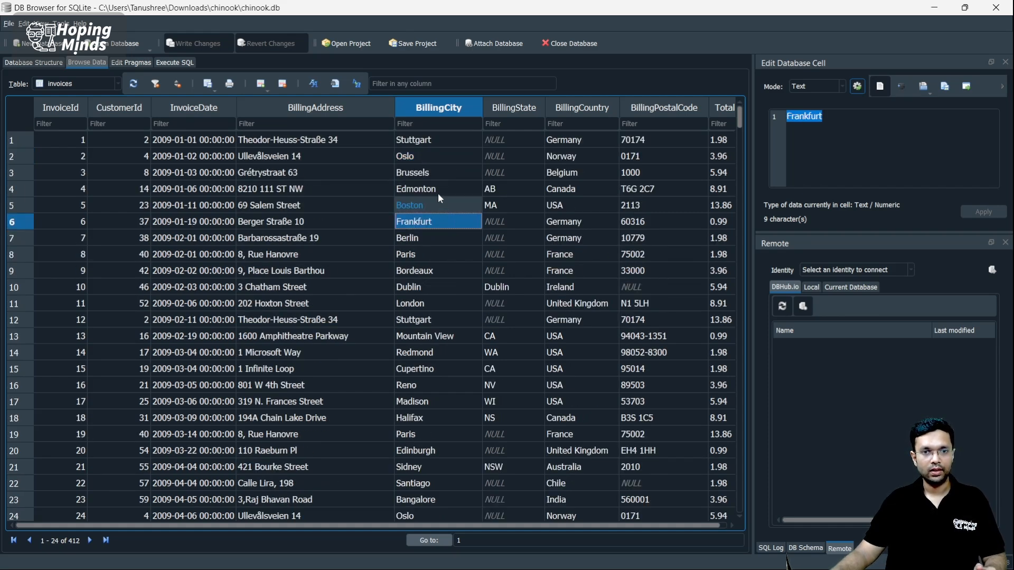
Step: Filter the BillingCity column of invoices by Paris and check the matching rows across to Total
click(429, 139)
click(438, 123)
text(P)
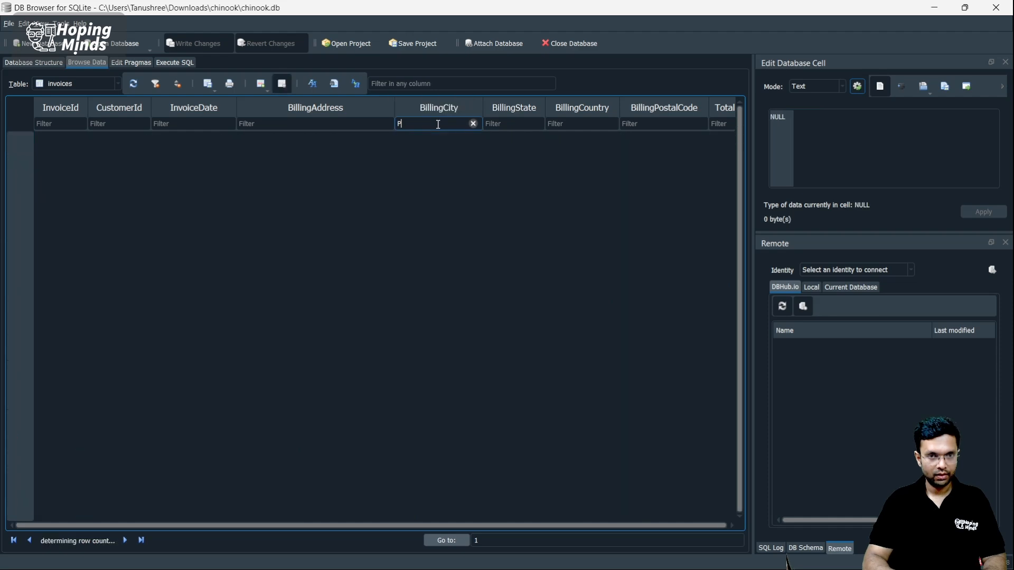
text(aris)
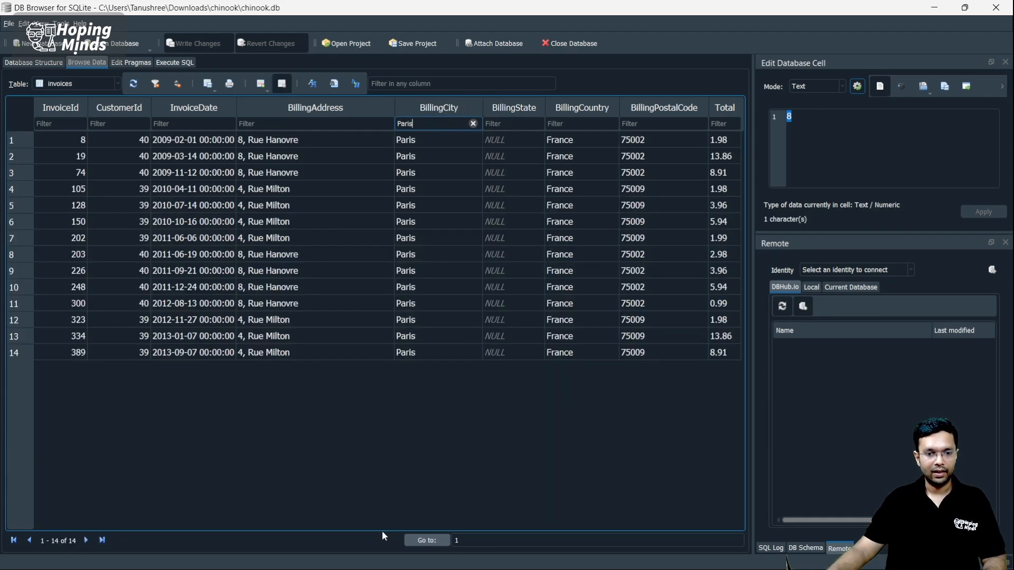
click(454, 323)
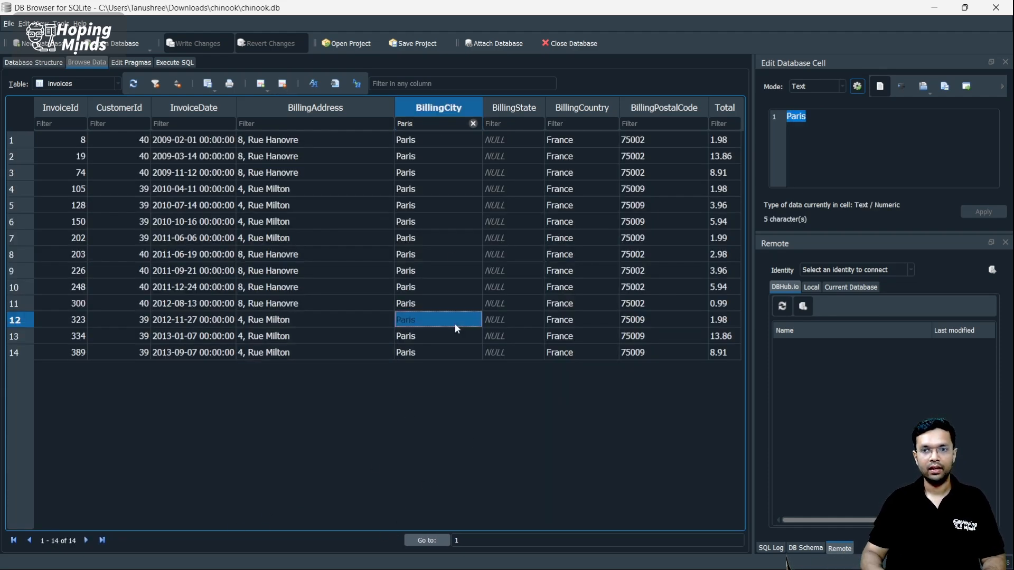
key(Right)
click(719, 123)
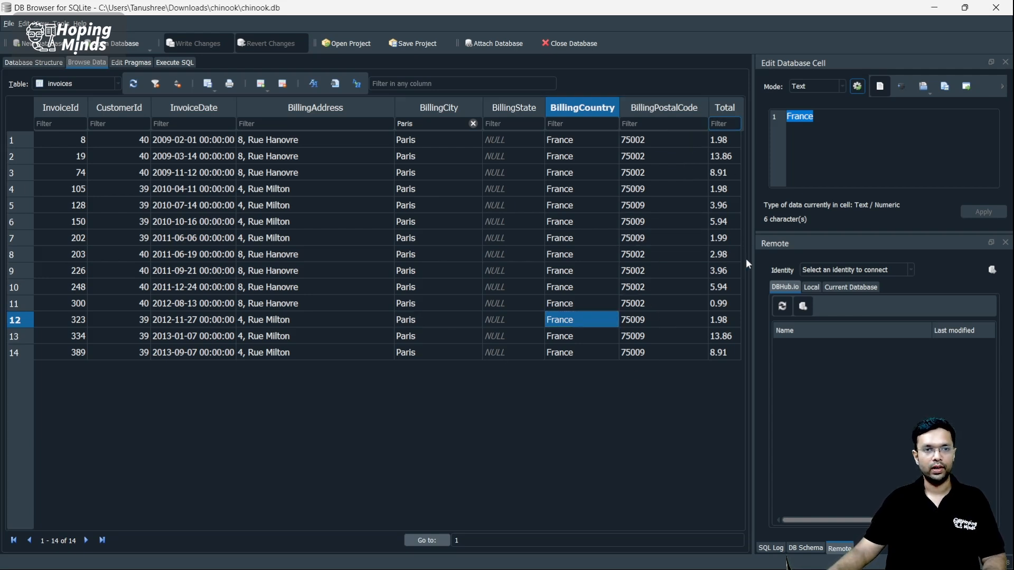
Step: Create a new blank SQL query and begin it with Select * from invoices where
click(158, 63)
click(261, 169)
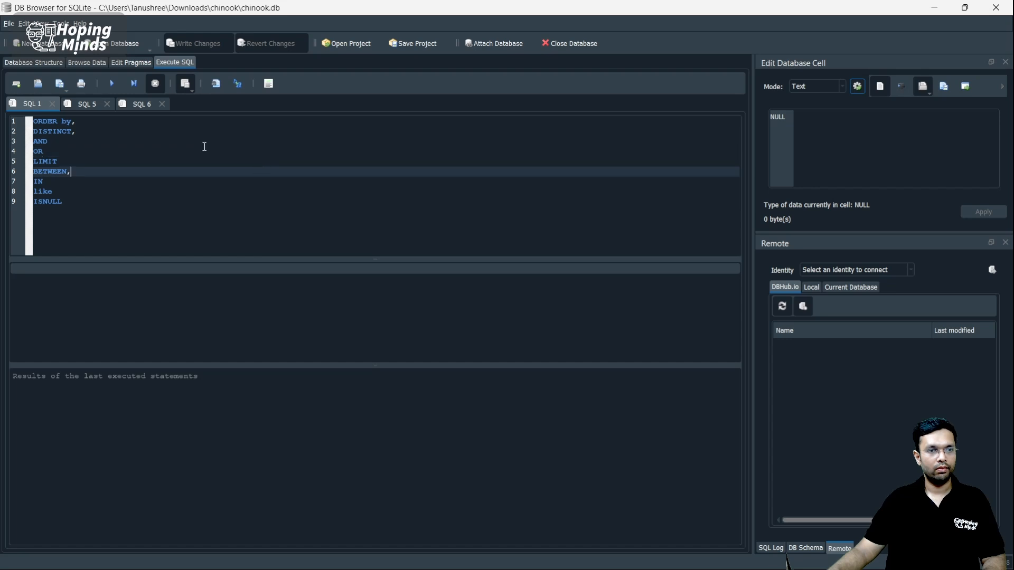
click(16, 83)
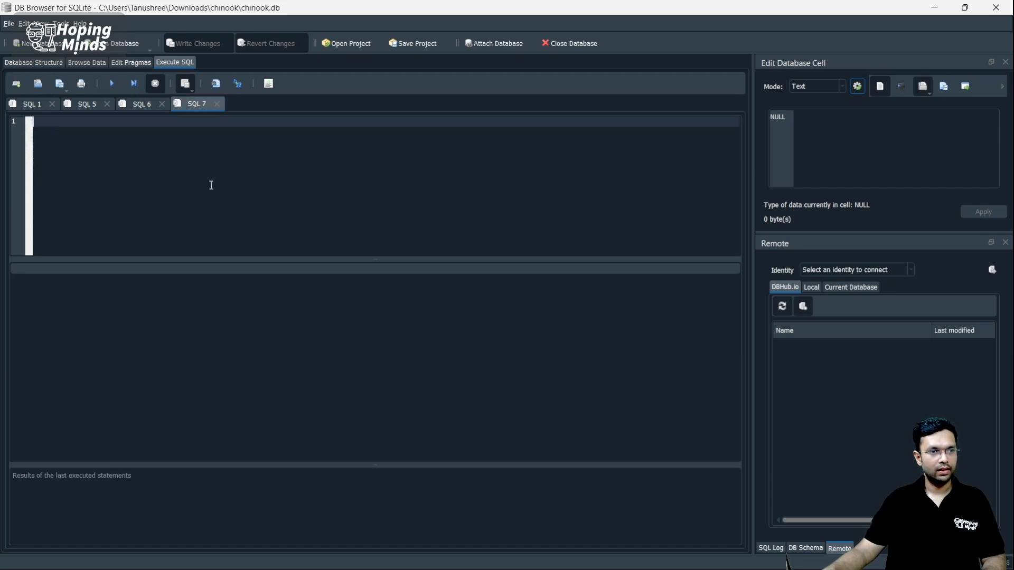
text(se)
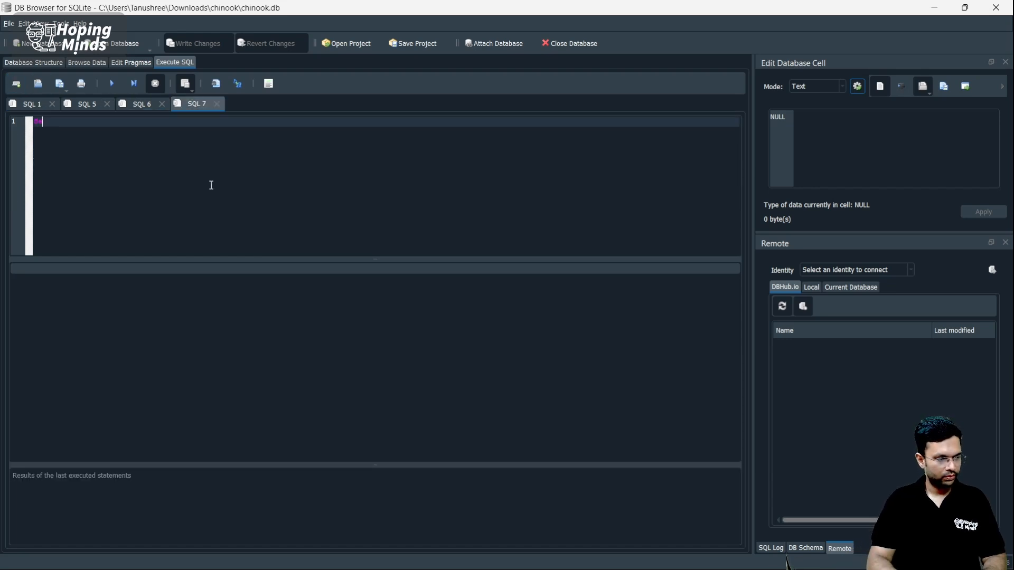
text(lect * from )
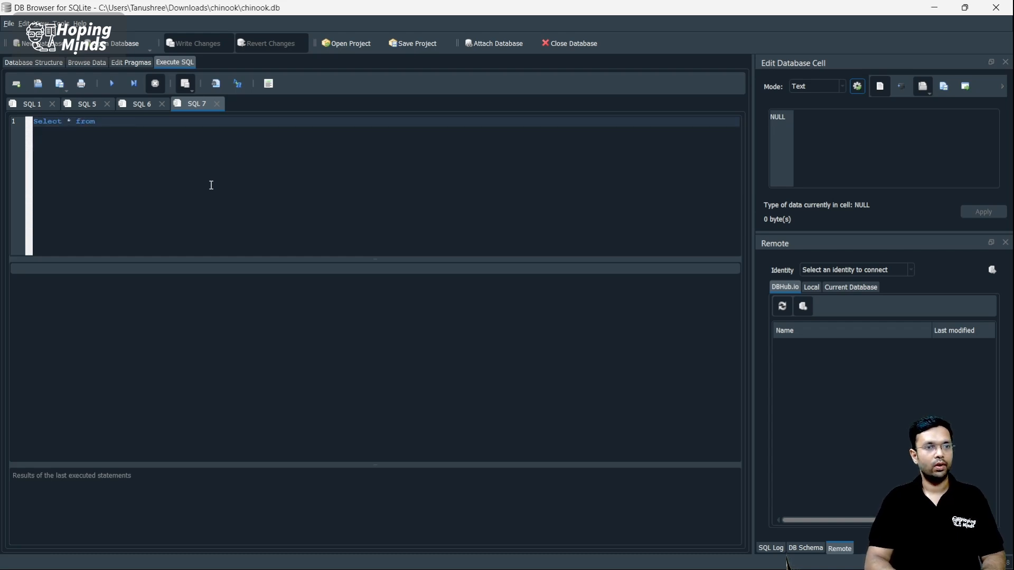
text(inv)
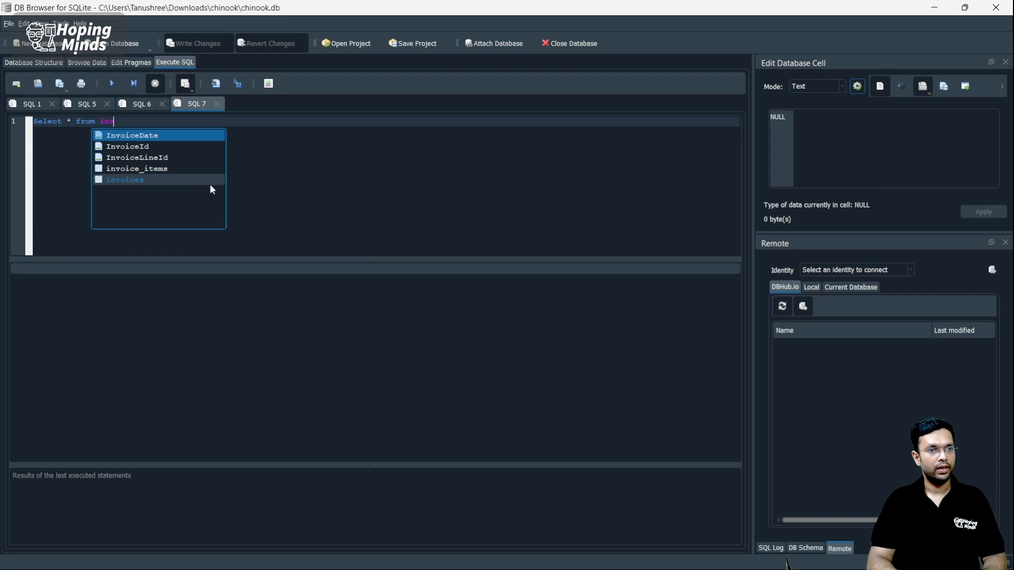
text(oices where)
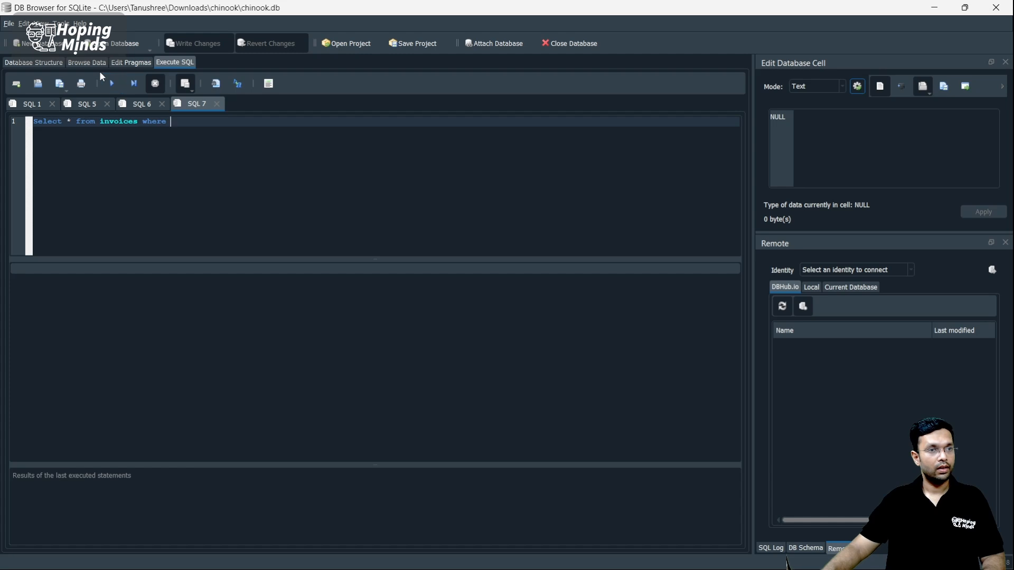
Step: Complete the where clause with BillingCity = "Paris" and total > 5, and execute the query
click(87, 62)
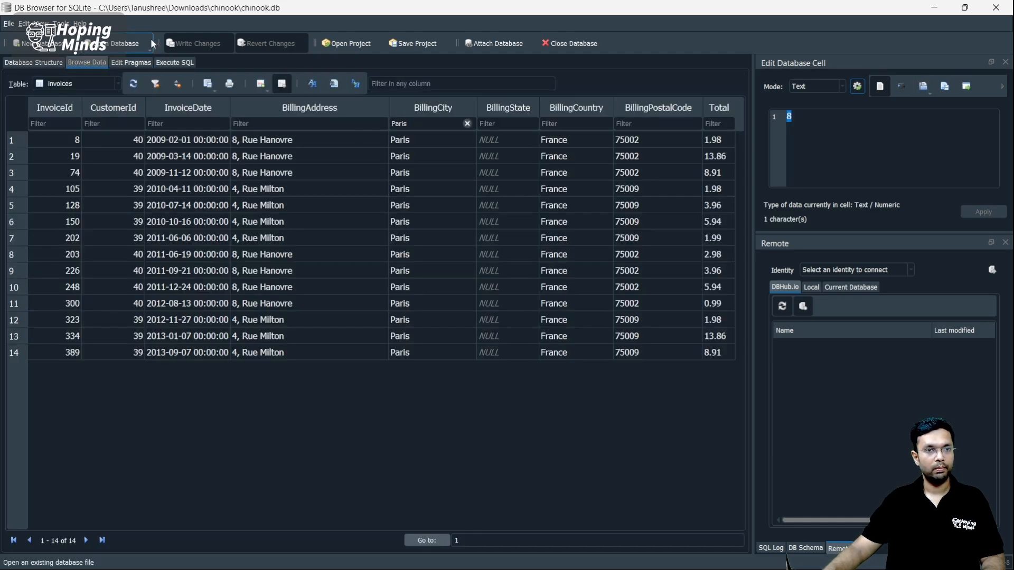
click(184, 63)
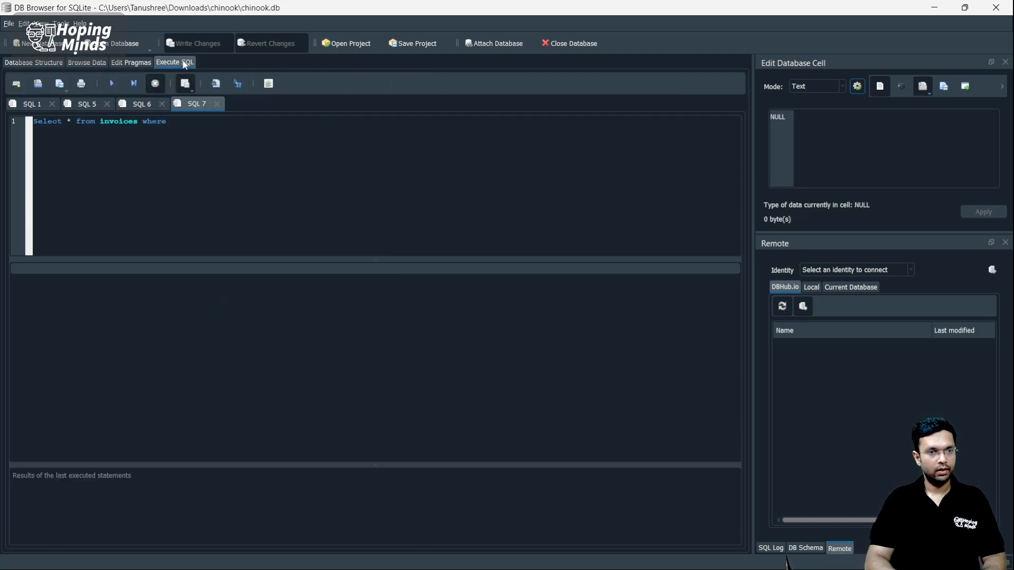
click(189, 126)
text(bill)
key(Down)
key(Return)
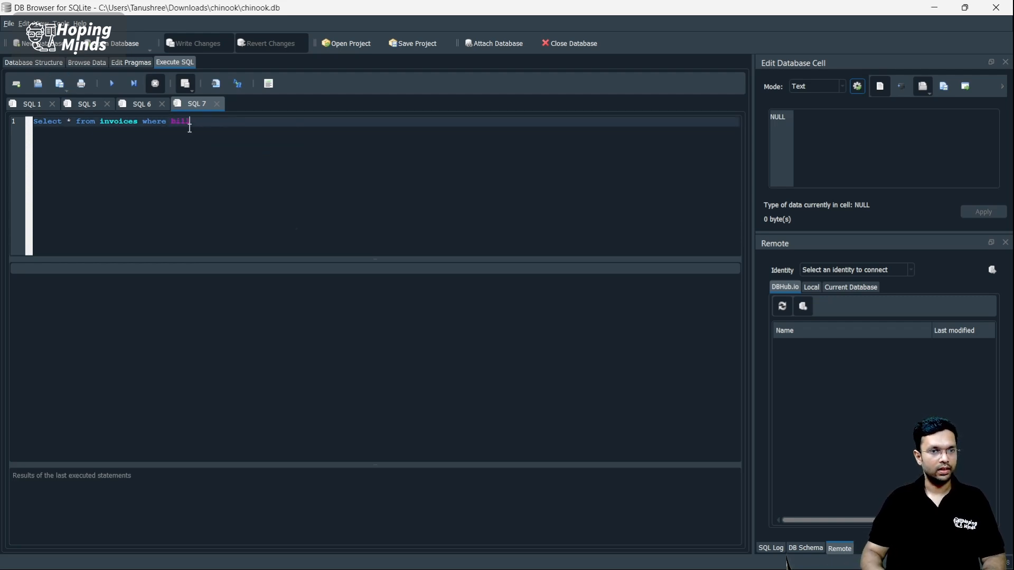
text(=  'Paris' and t)
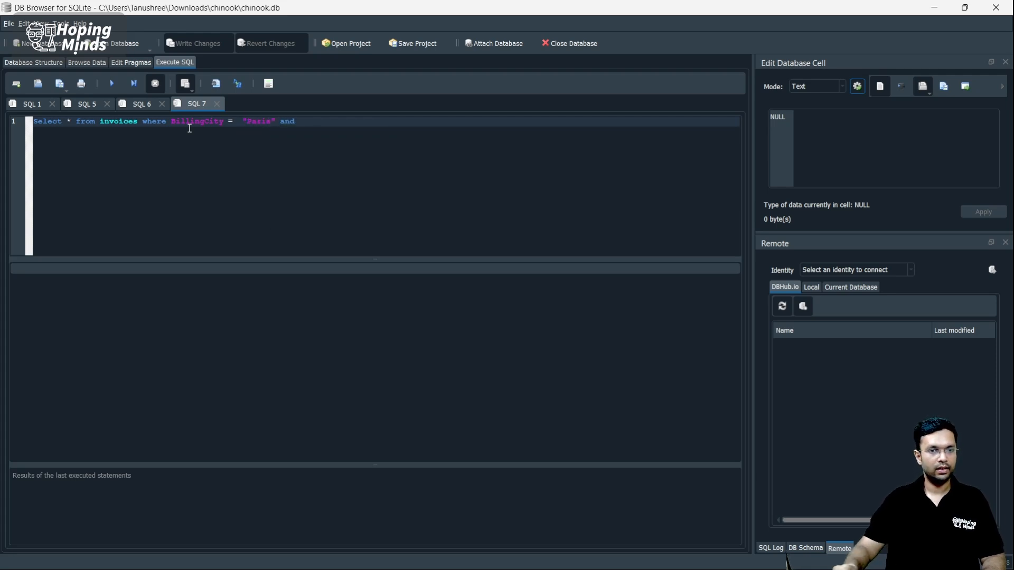
text(otal)
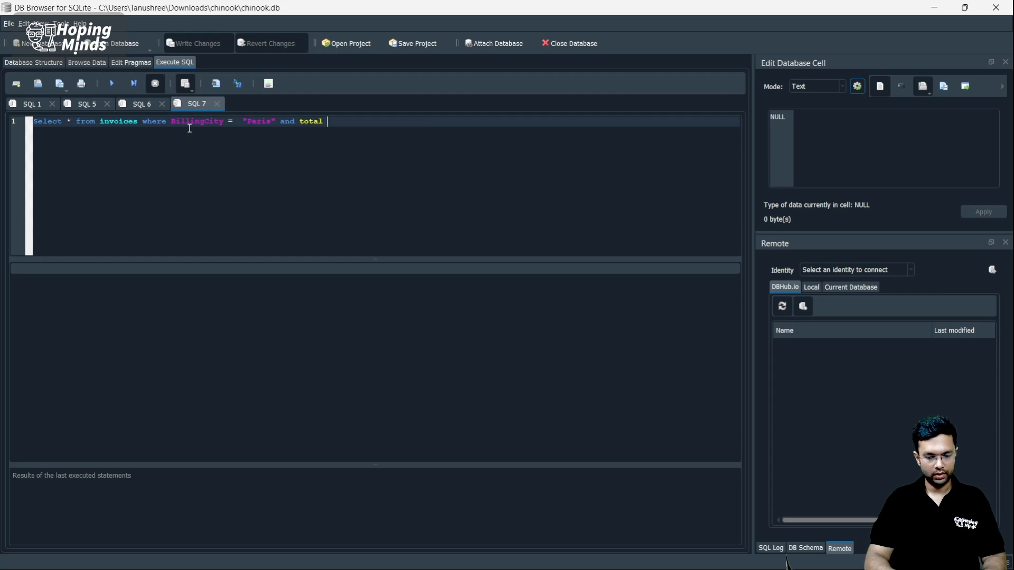
text( > 5)
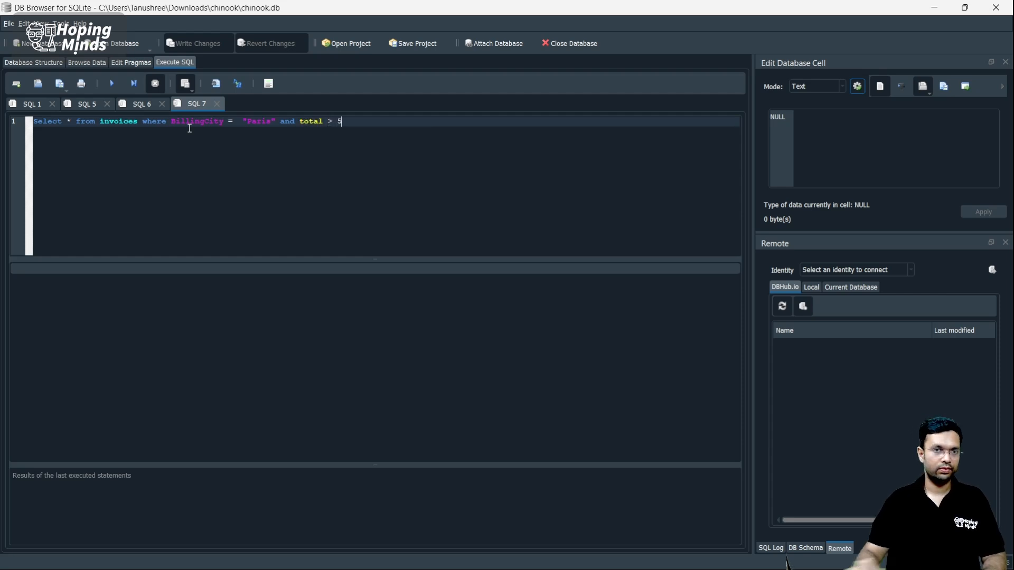
click(105, 86)
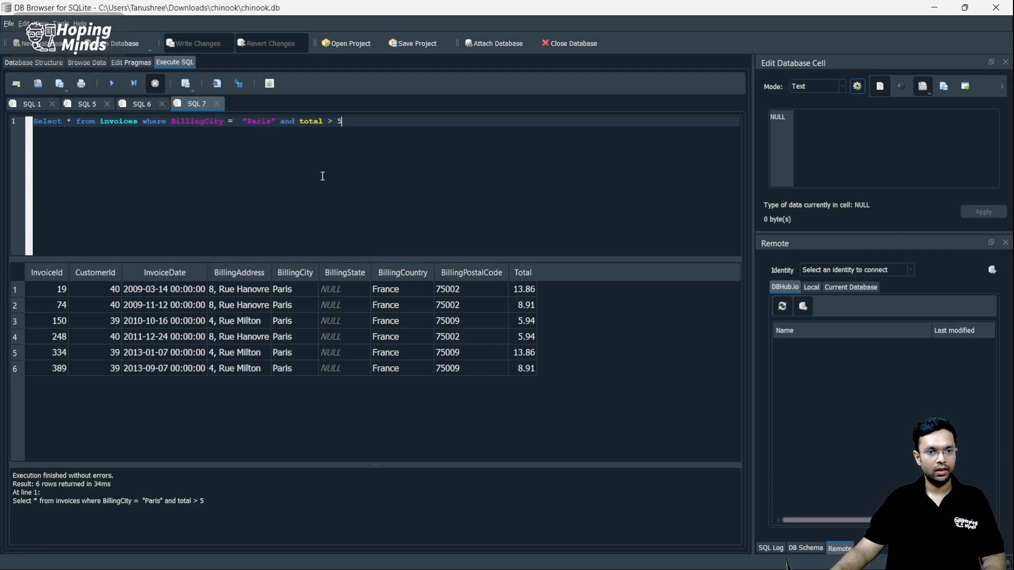
Step: Check the BillingCity and Total values in the query results against the two conditions
drag(294, 289, 297, 366)
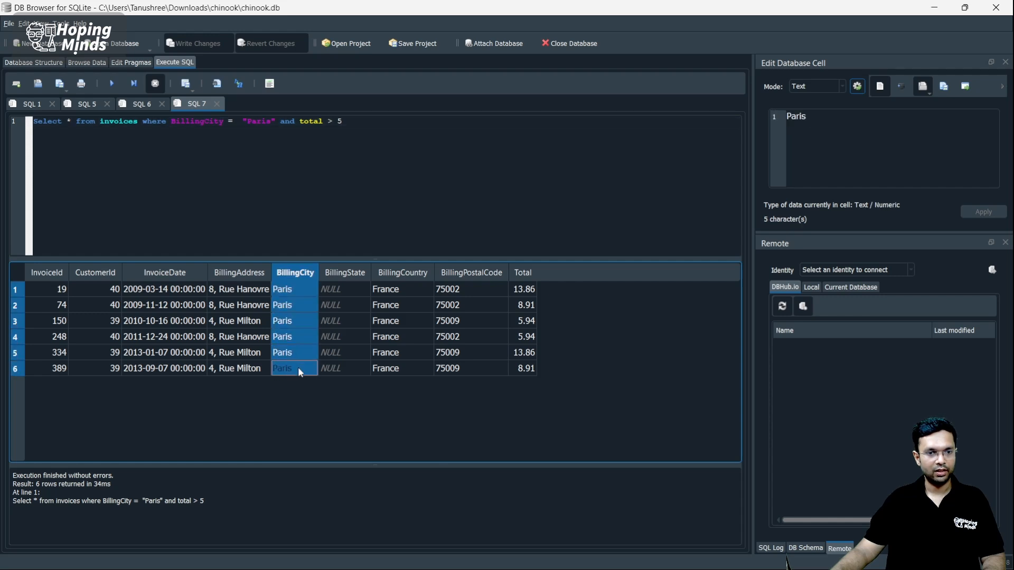
click(453, 473)
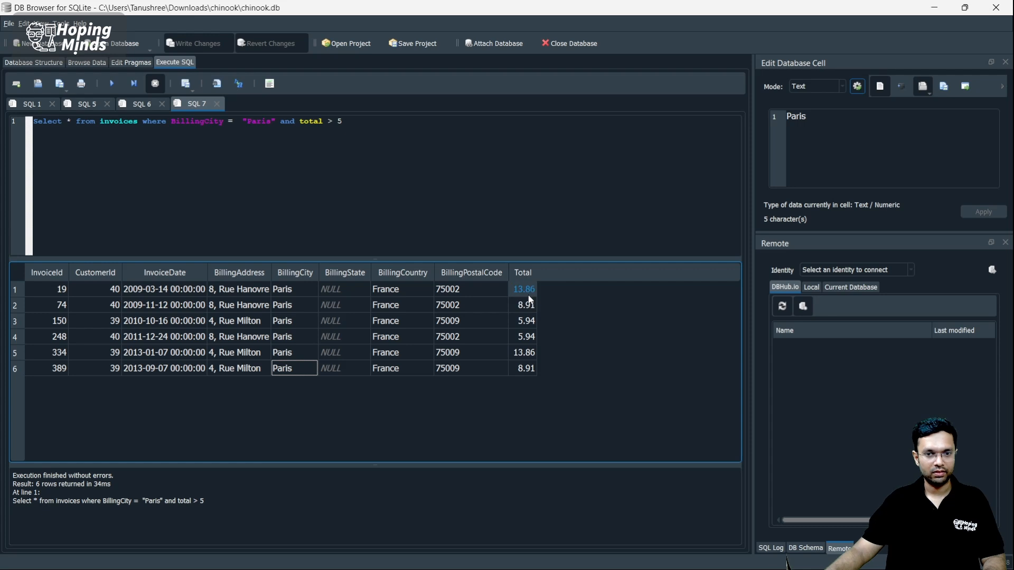
drag(524, 305, 529, 368)
click(395, 130)
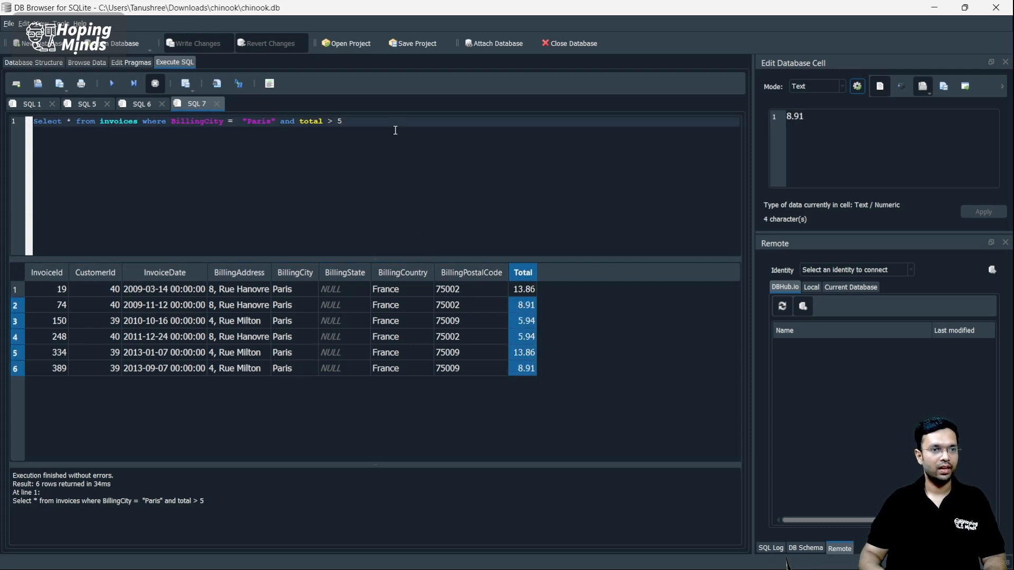
Step: Display the data of the playlists table, followed by the tracks table, and inspect its AlbumId column
click(73, 65)
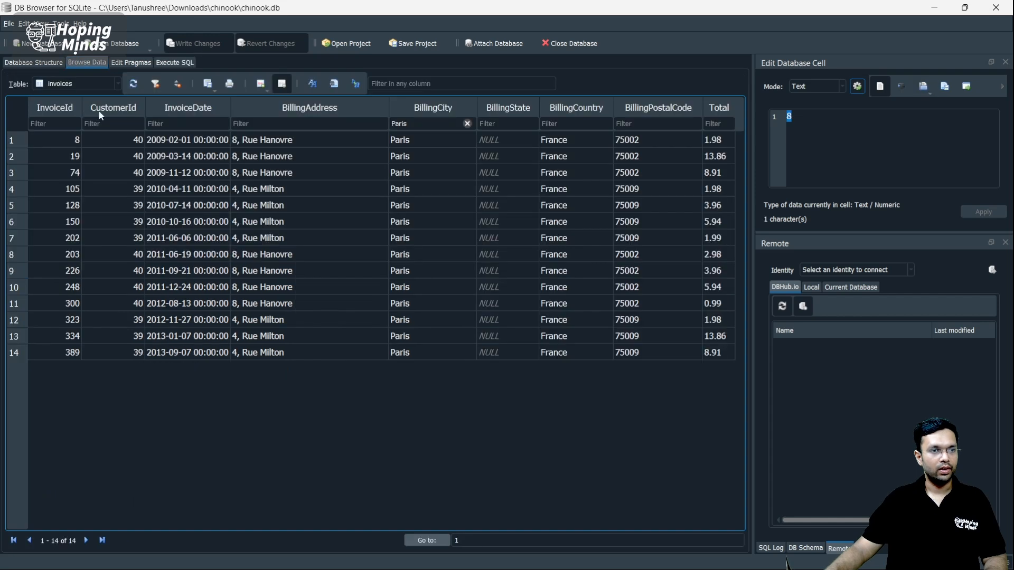
click(85, 83)
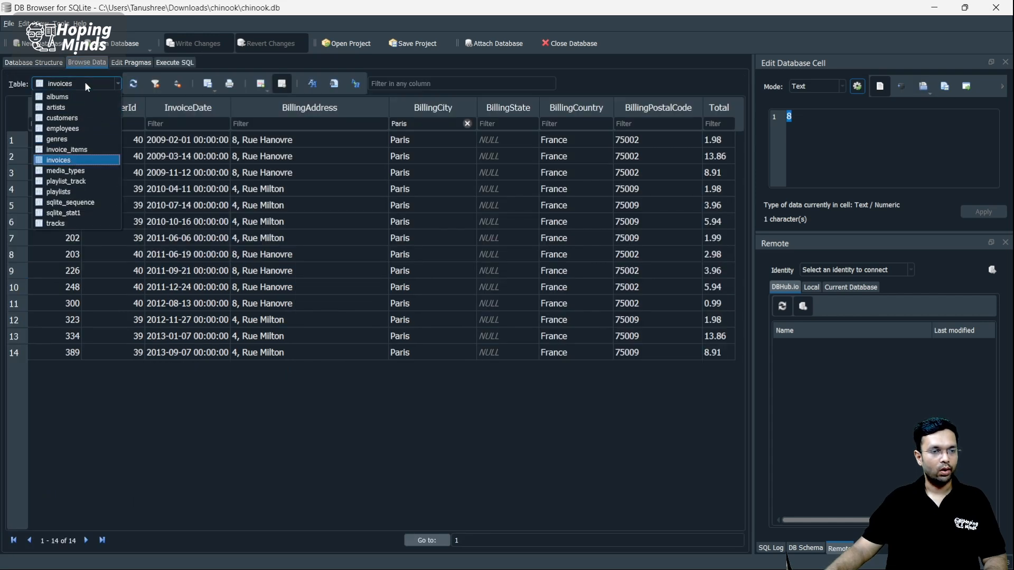
click(81, 191)
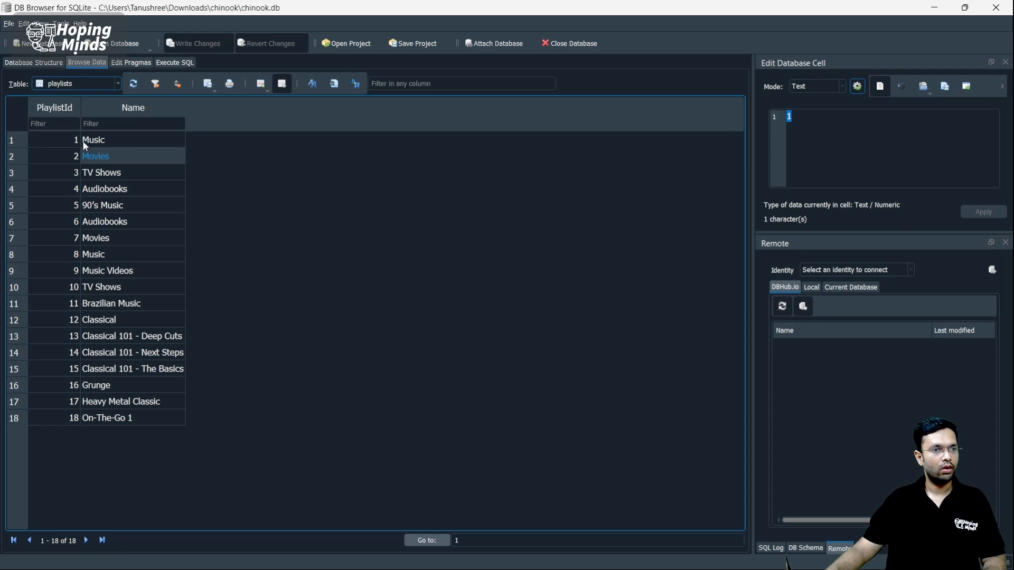
click(88, 79)
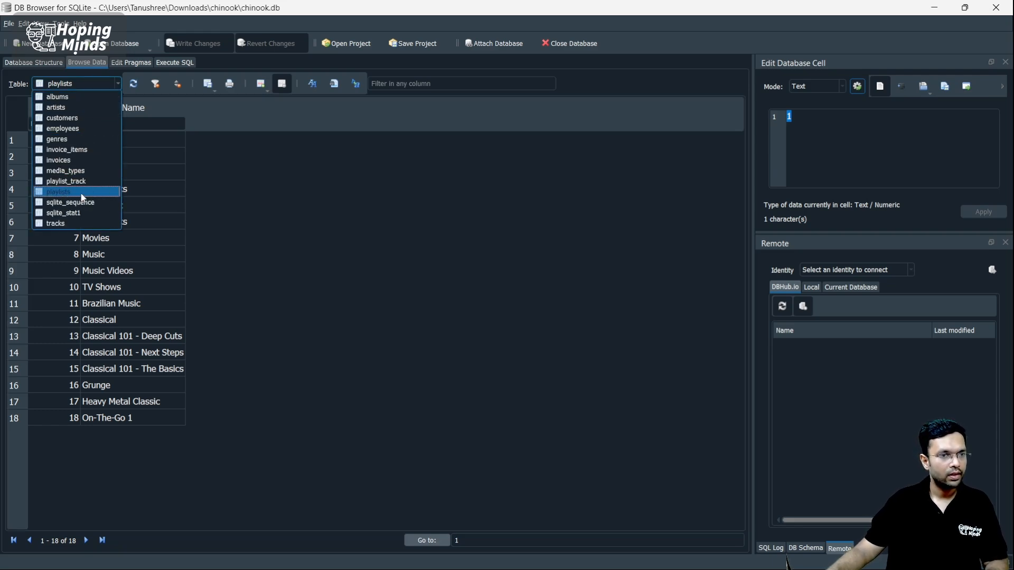
click(79, 222)
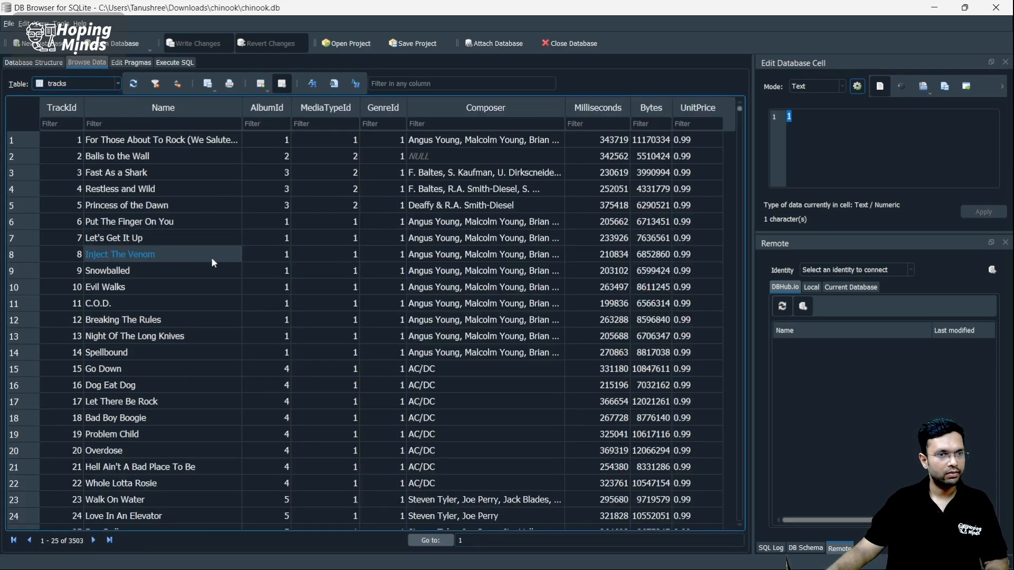
click(281, 156)
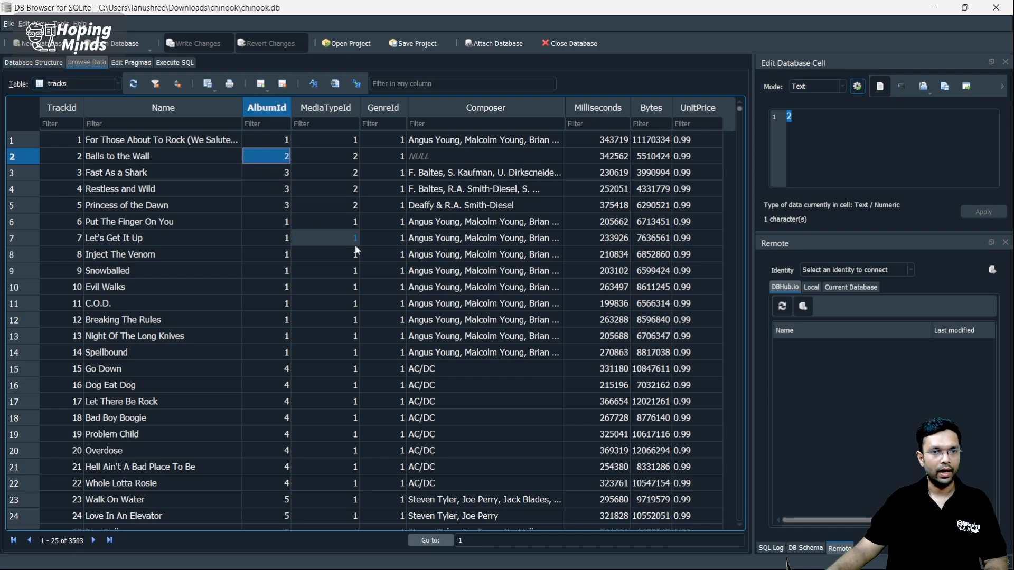
Step: Filter the tracks table by AlbumId 1 and MediaTypeId 1
click(285, 124)
text(1)
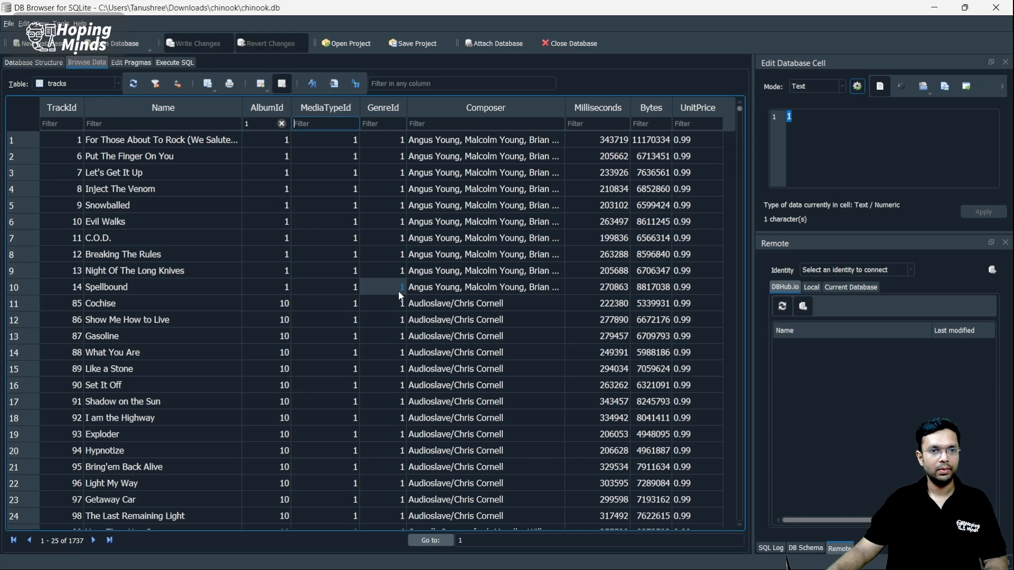
text(1)
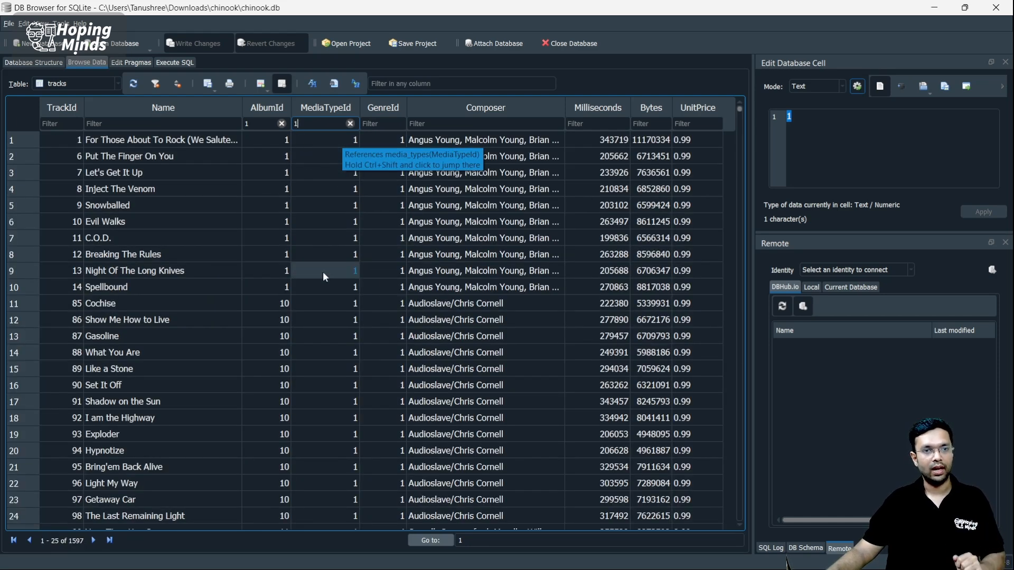
Step: Start a second statement two lines below the invoices query in SQL 7: Select * from tracks
click(175, 62)
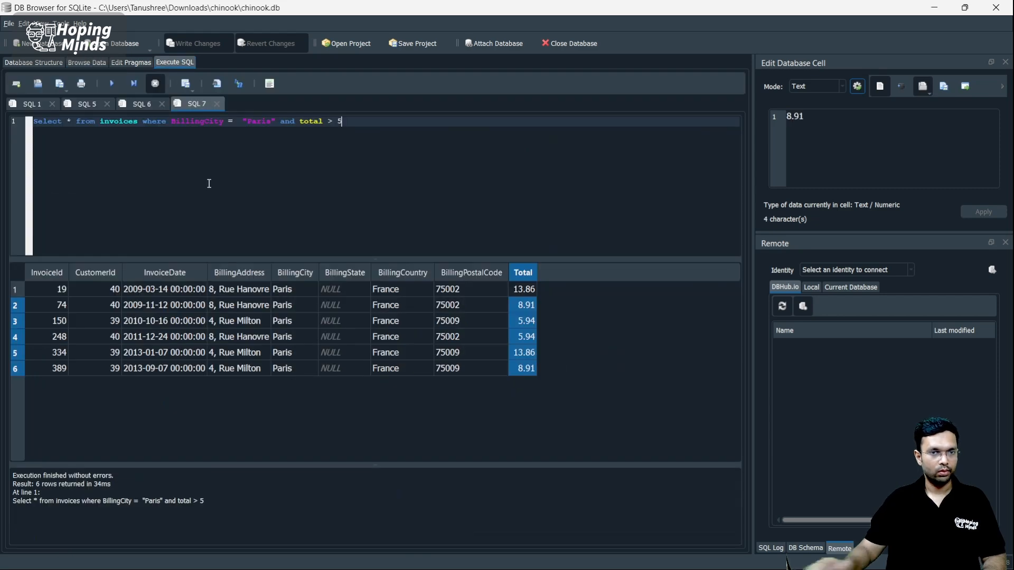
key(Return)
key(Return)
text(Select * from)
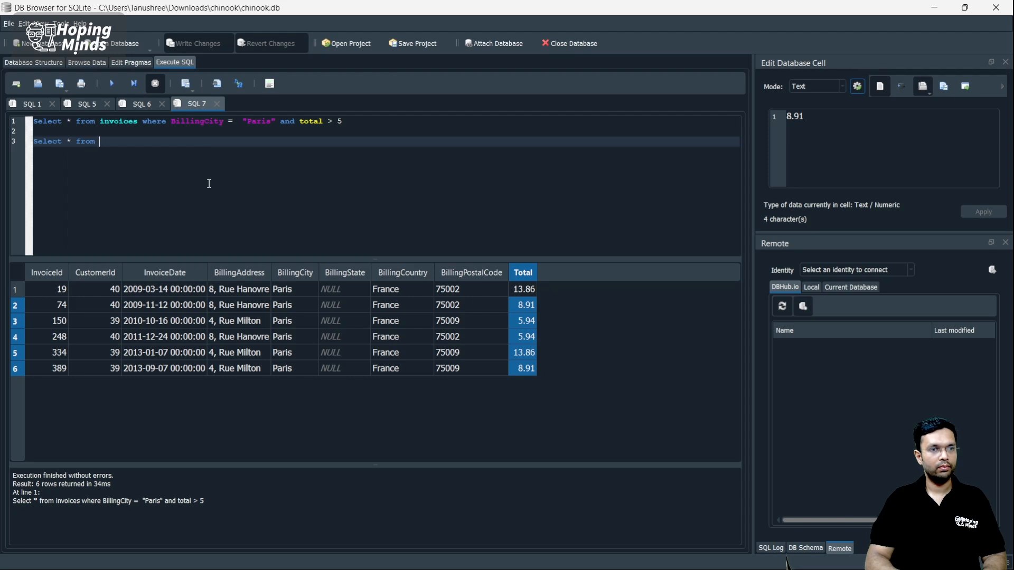
text( tracks )
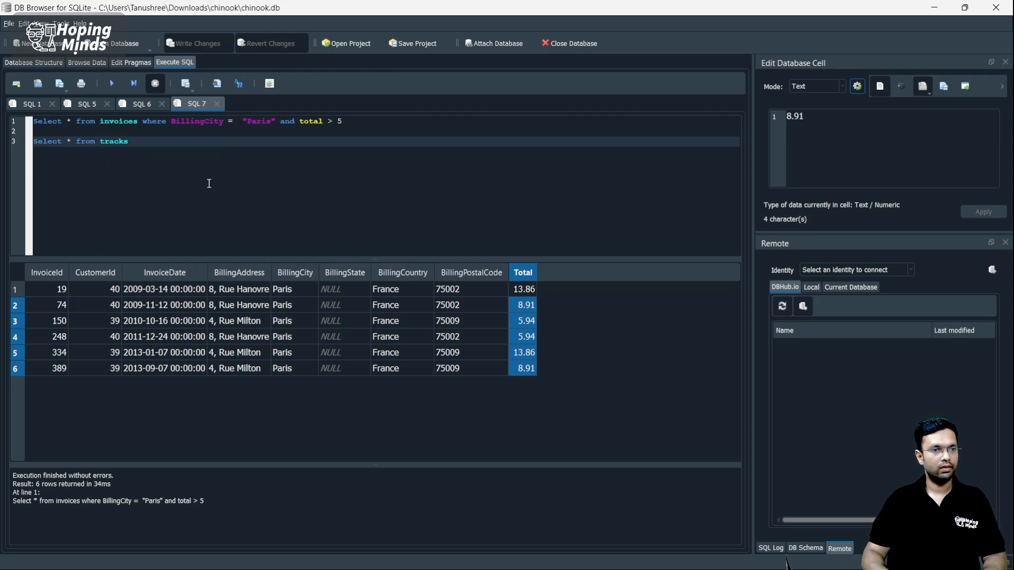
Step: Add the where clause AlbumId = 1 and MediaTypeId = 1 to the tracks query, and execute only that statement
text(where albu)
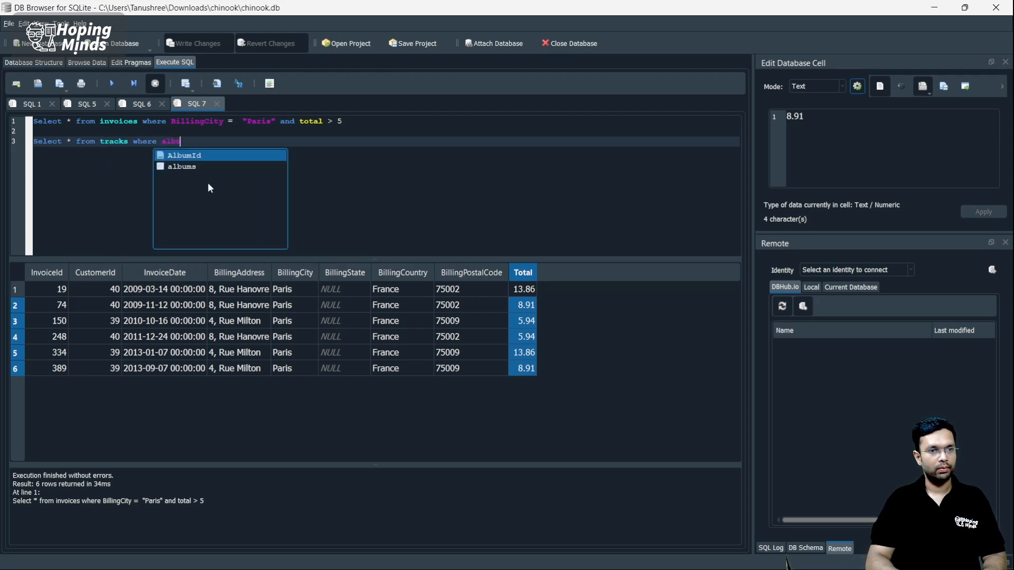
key(Return)
text(= 1 and )
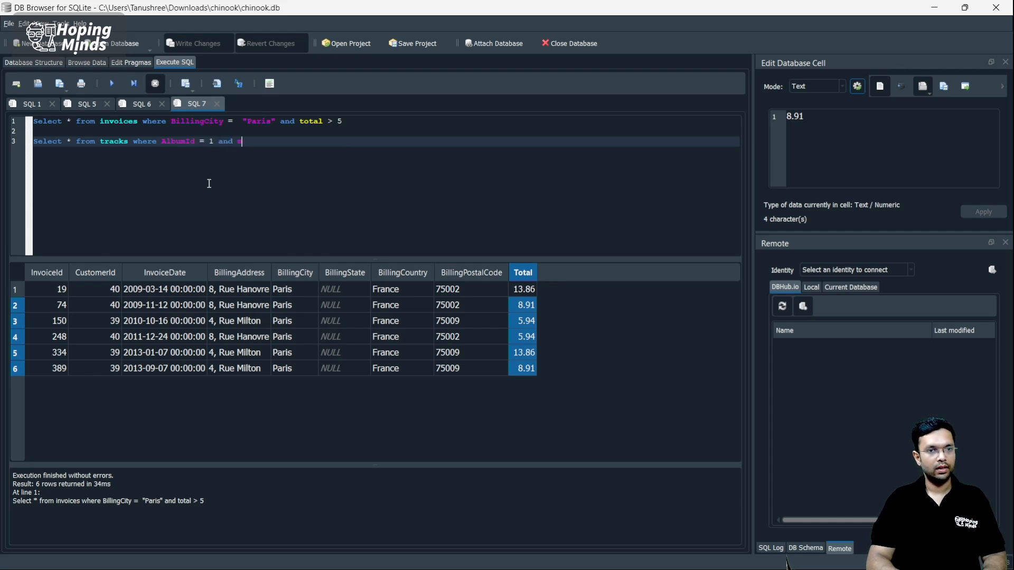
text(medi)
key(Return)
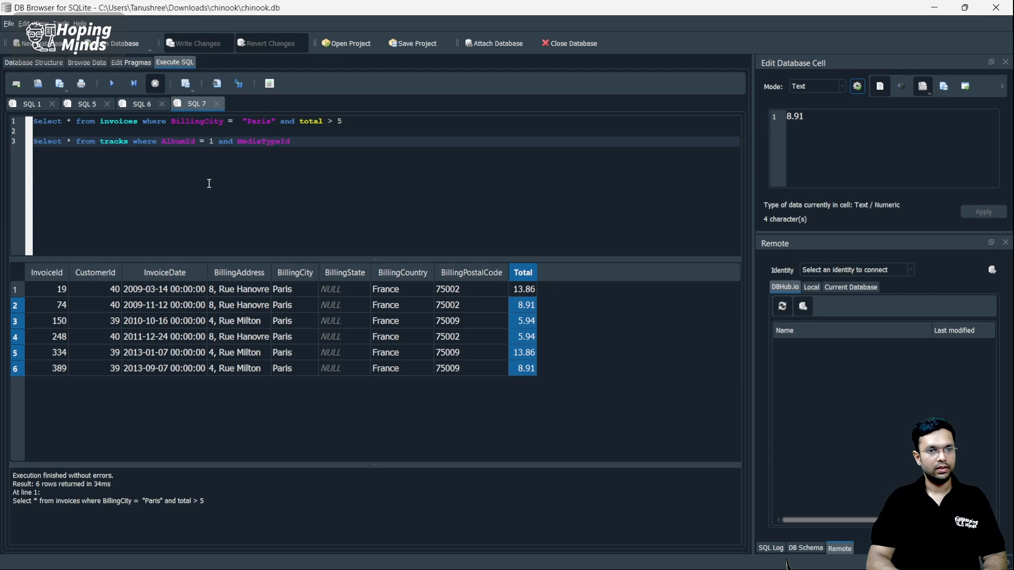
text(= 1)
key(shift+Home)
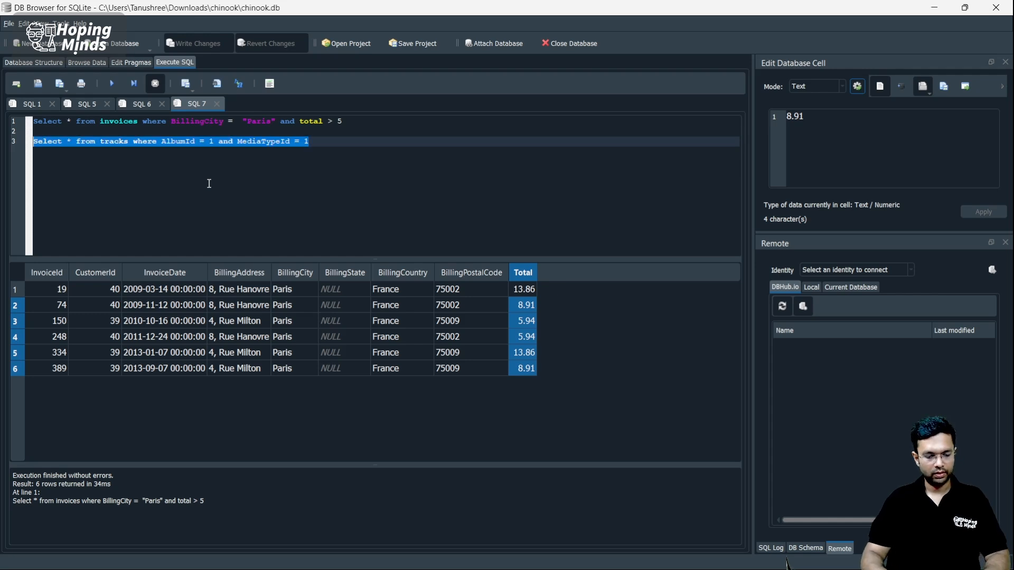
key(ctrl+Return)
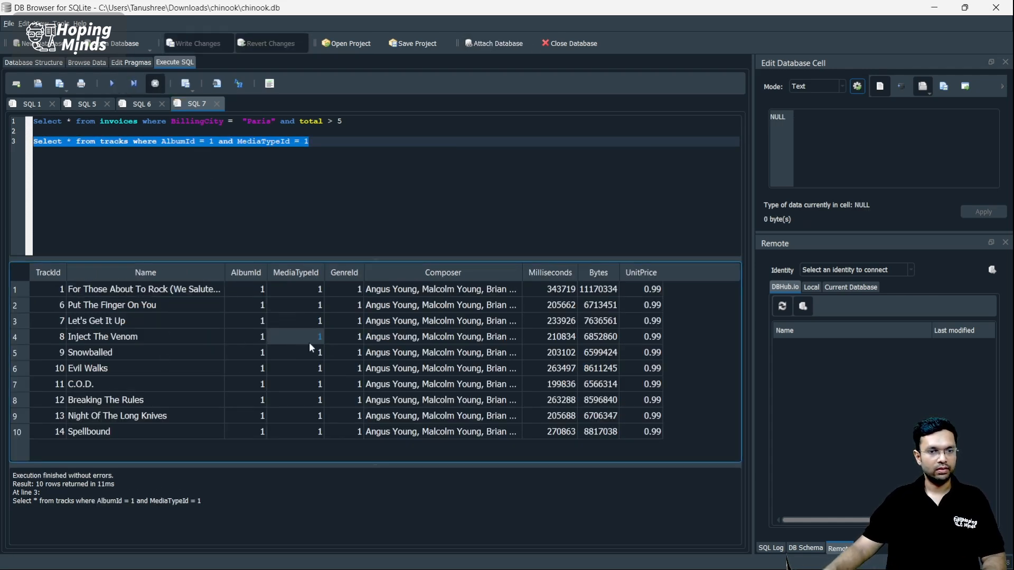
Step: Check the AlbumId and MediaTypeId columns of the tracks results against the two conditions
click(262, 368)
drag(439, 290, 445, 461)
drag(145, 288, 254, 458)
click(256, 449)
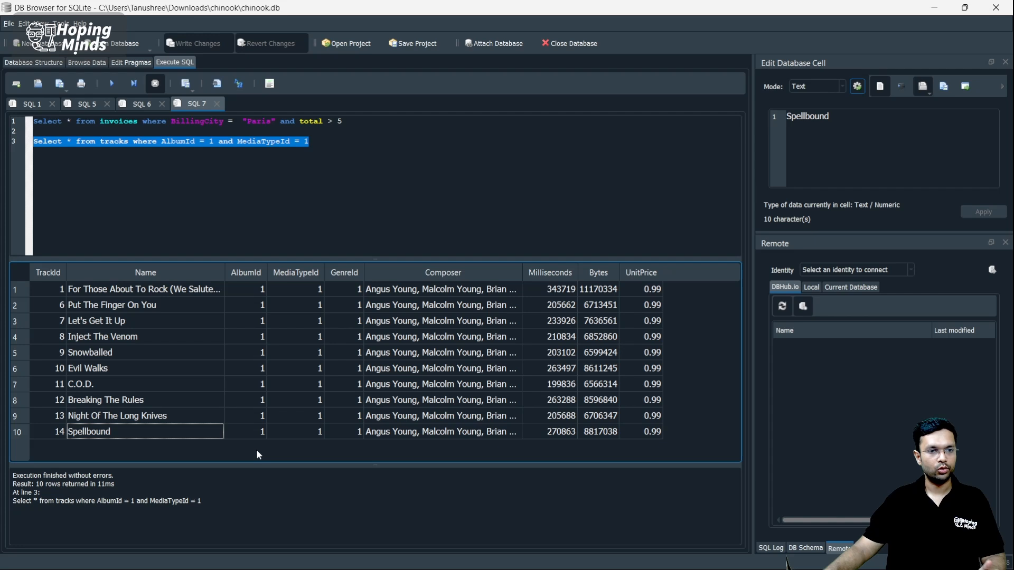
drag(261, 287, 262, 413)
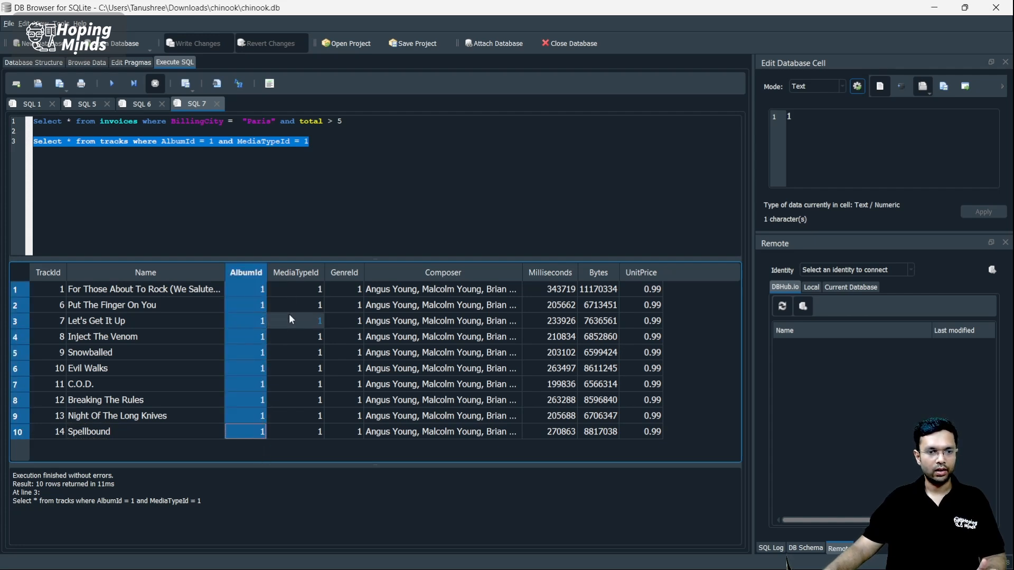
drag(300, 286, 308, 451)
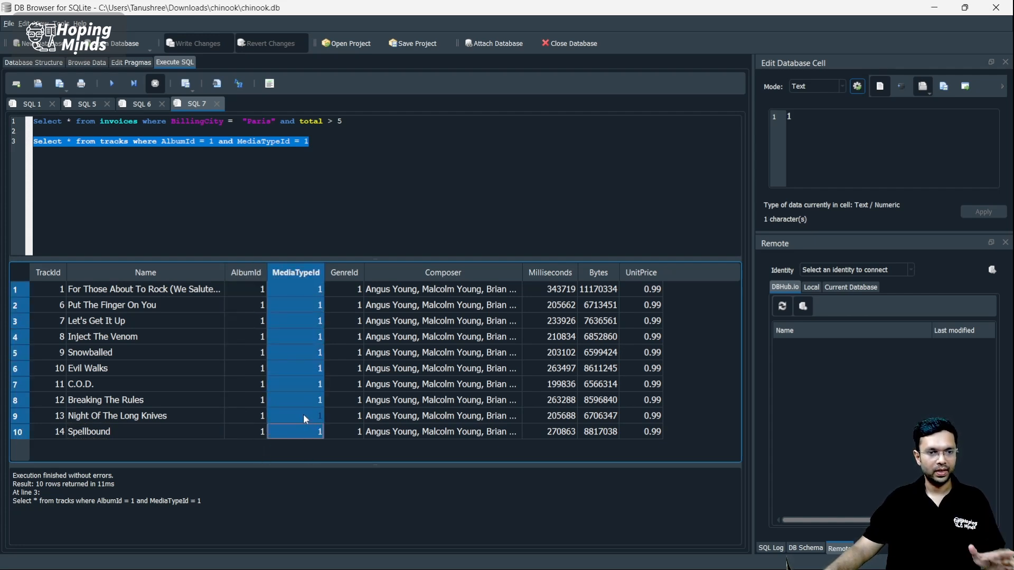
click(412, 142)
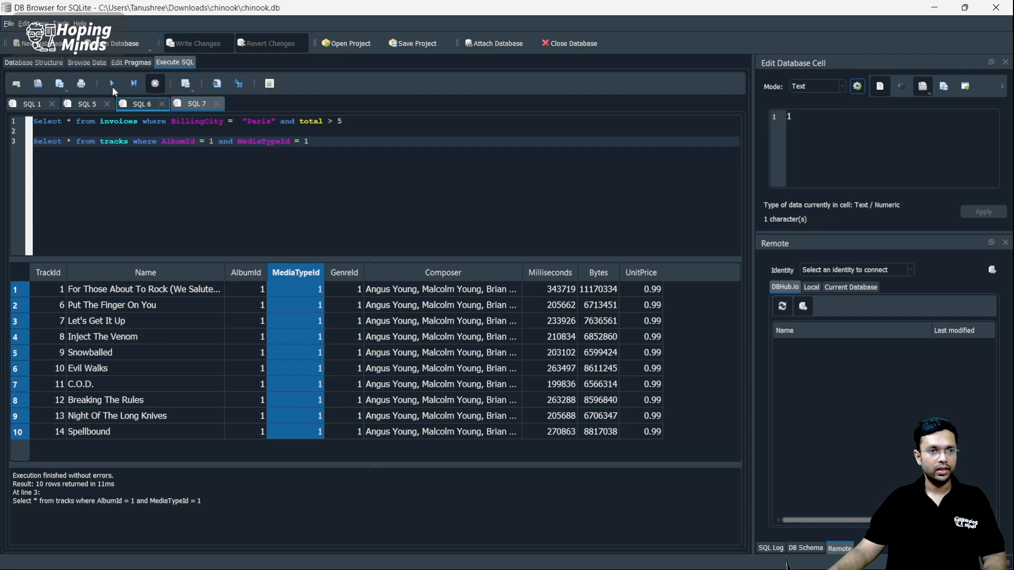
Step: Create a new SQL editor tab and copy the invoices query from SQL 7 into it
click(17, 83)
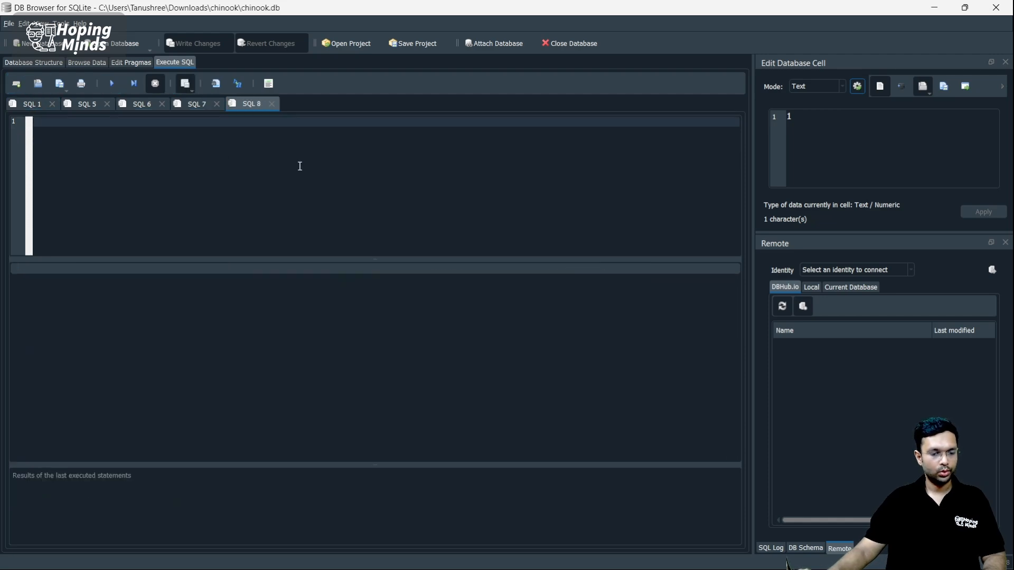
click(199, 105)
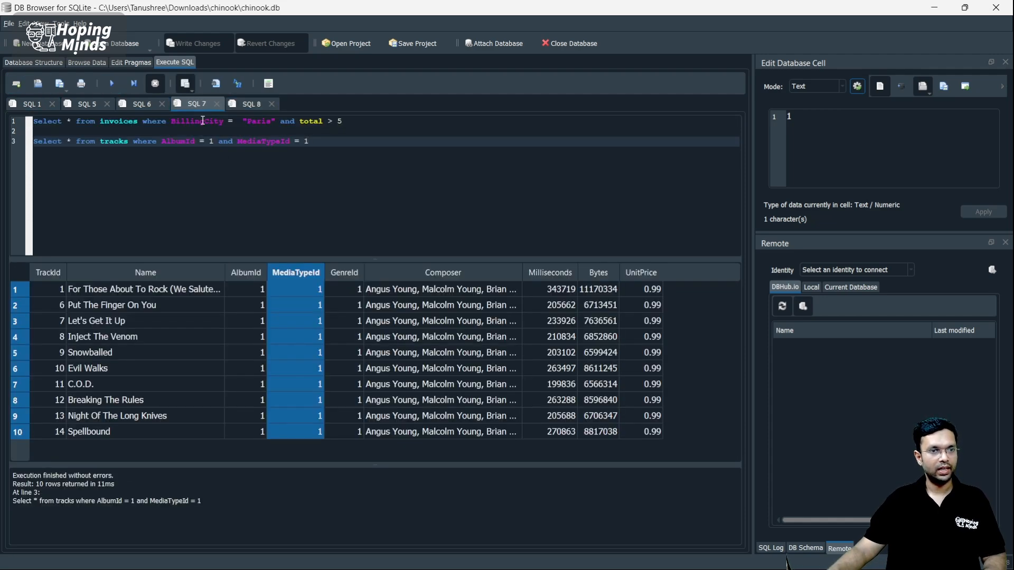
click(203, 121)
key(Home)
key(shift+End)
key(ctrl+c)
click(251, 105)
key(ctrl+v)
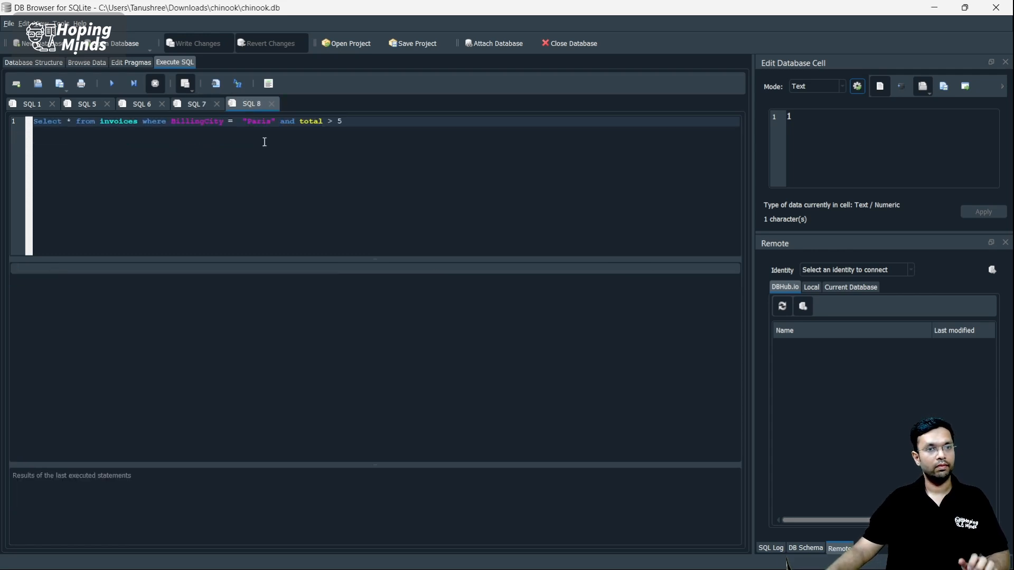
Step: Replace the and operator with or in the copied invoices query, and execute it
click(297, 121)
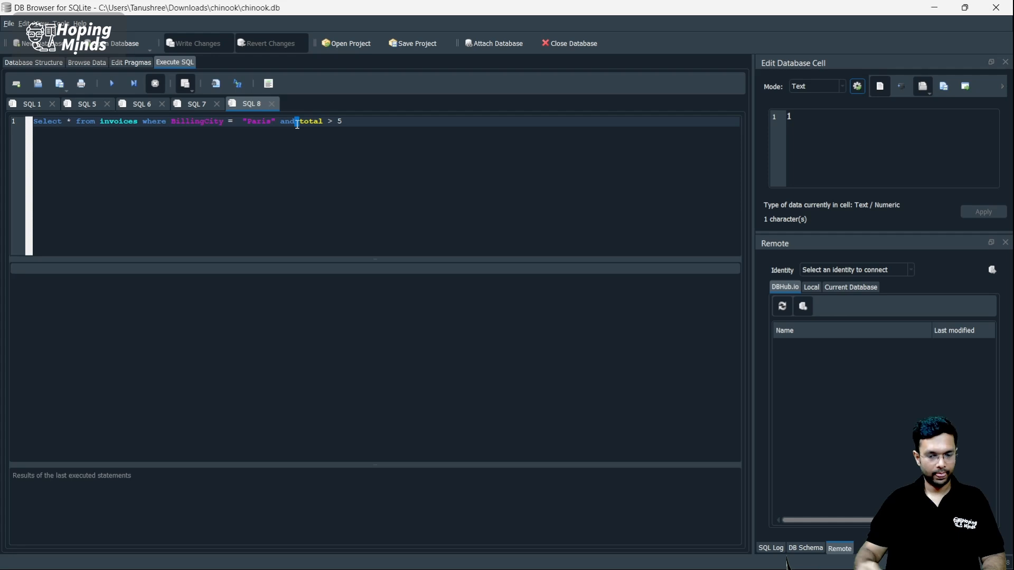
key(BackSpace)
key(BackSpace)
key(BackSpace)
text(or)
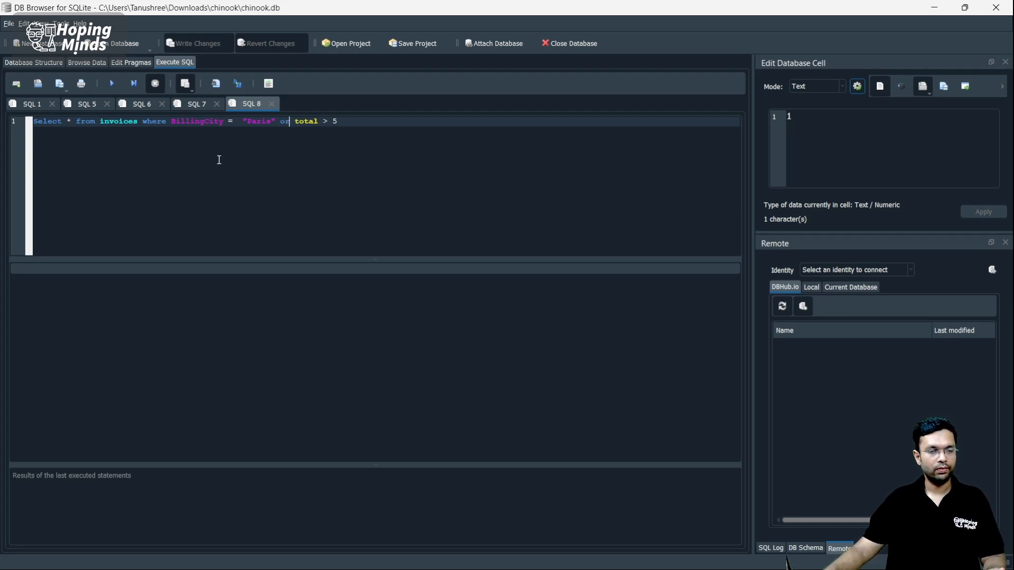
click(110, 83)
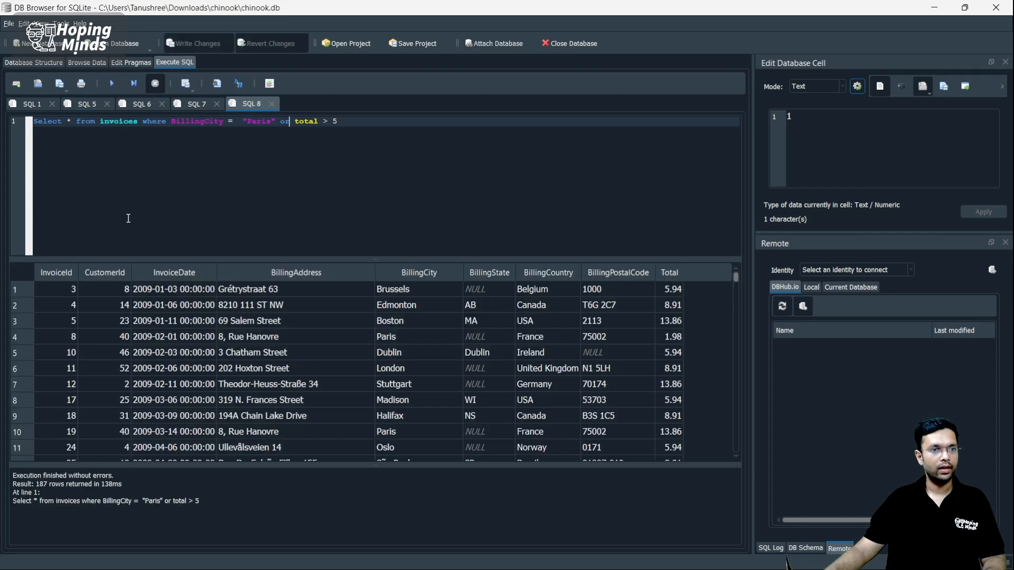
Step: Examine the Total and BillingCity values in the OR query results, including a Paris row with a total below 5
click(447, 353)
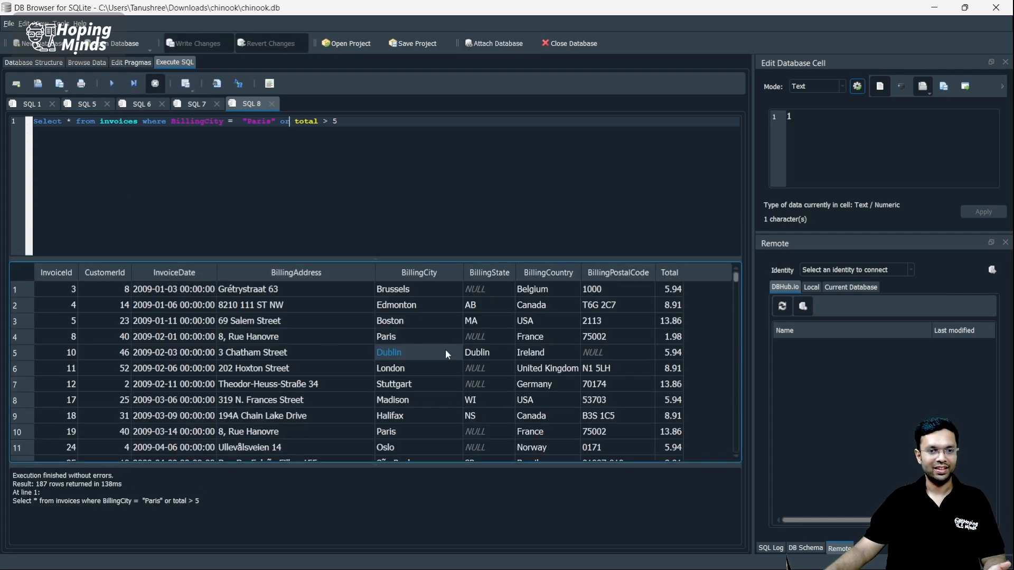
drag(668, 287, 673, 445)
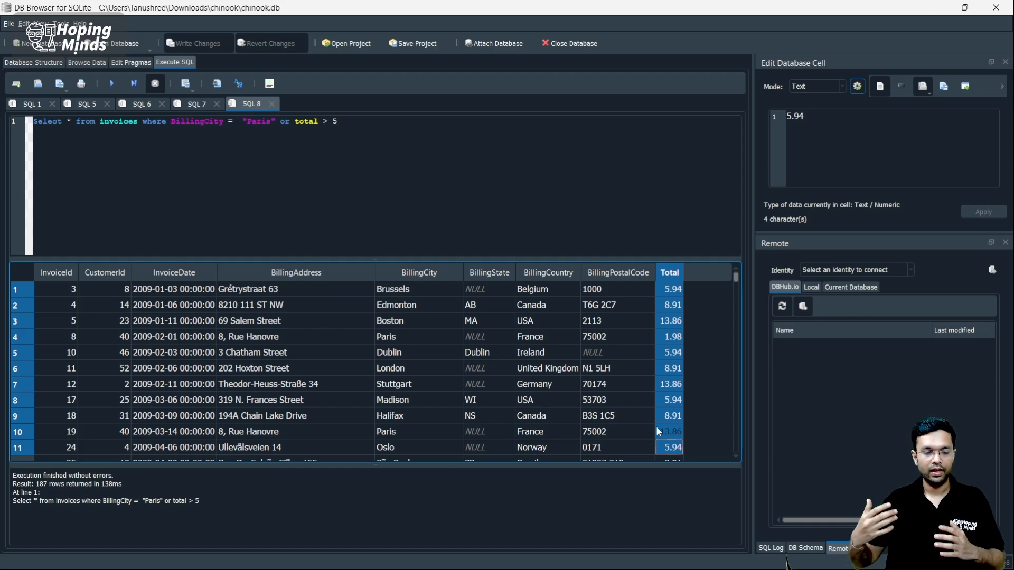
scroll(384, 335, down, 20)
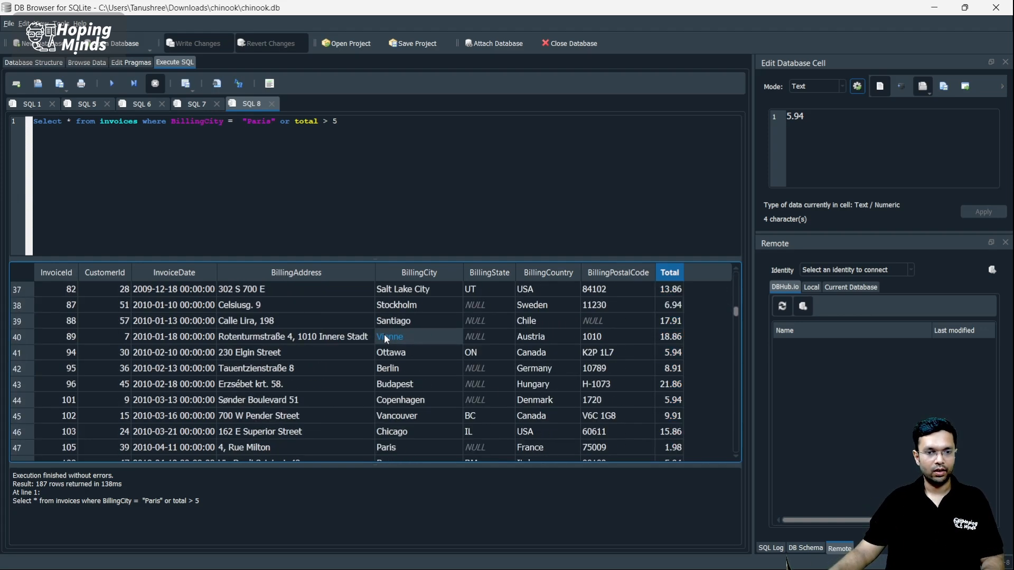
scroll(384, 336, down, 11)
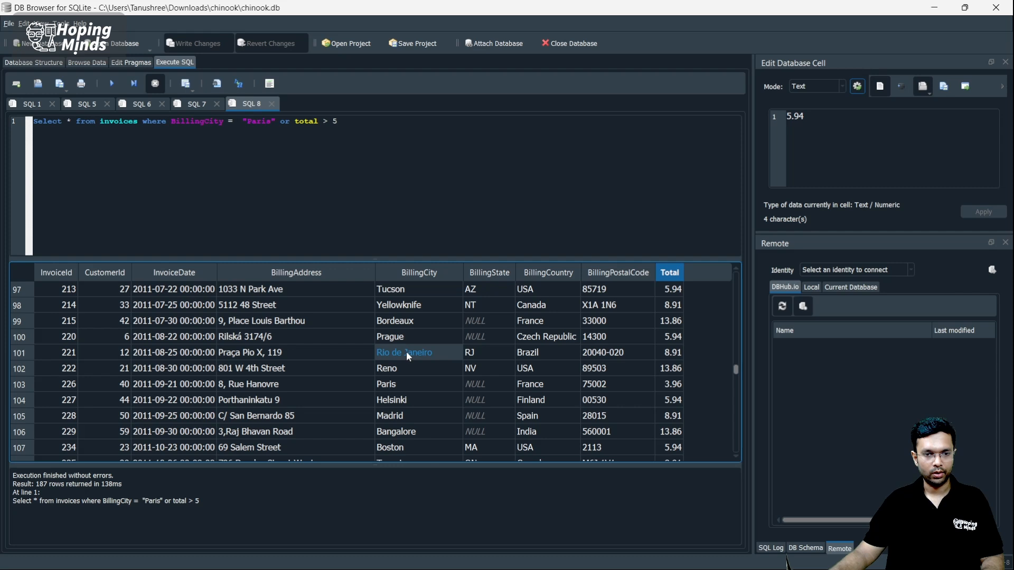
click(411, 387)
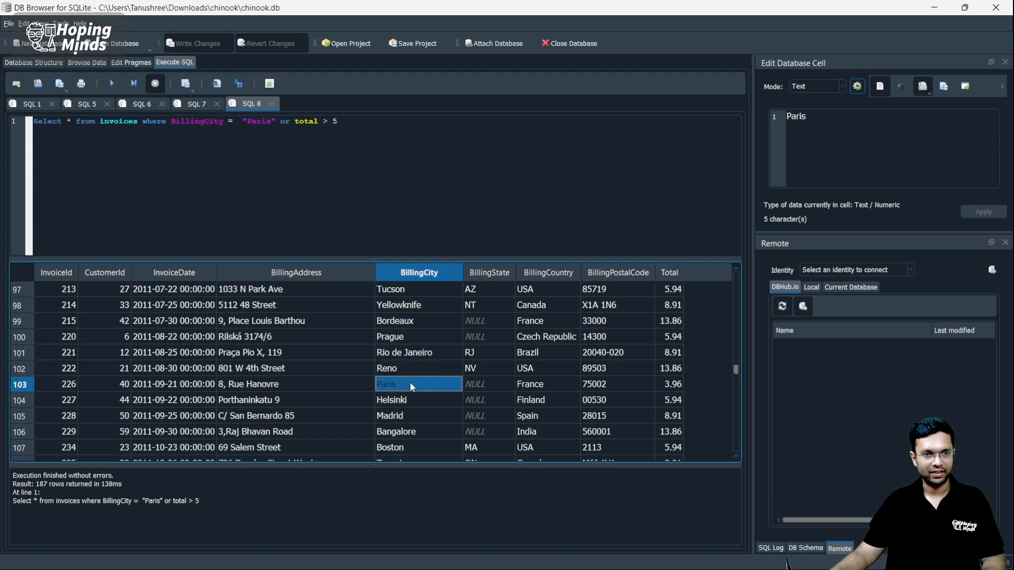
Step: Remove the or total > 5 condition from the invoices query, execute it, and look through the Paris-only results
click(280, 120)
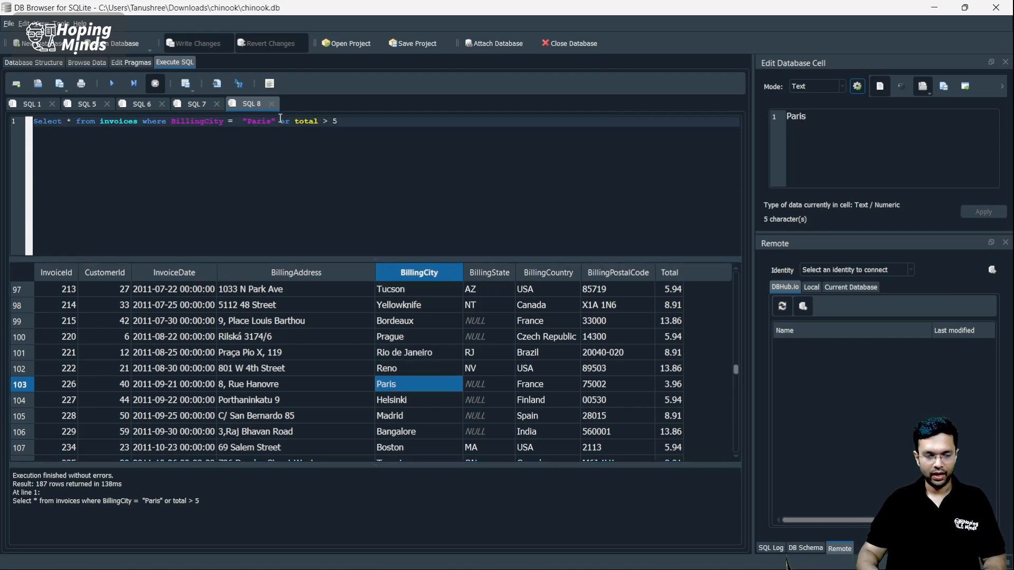
key(shift+End)
key(BackSpace)
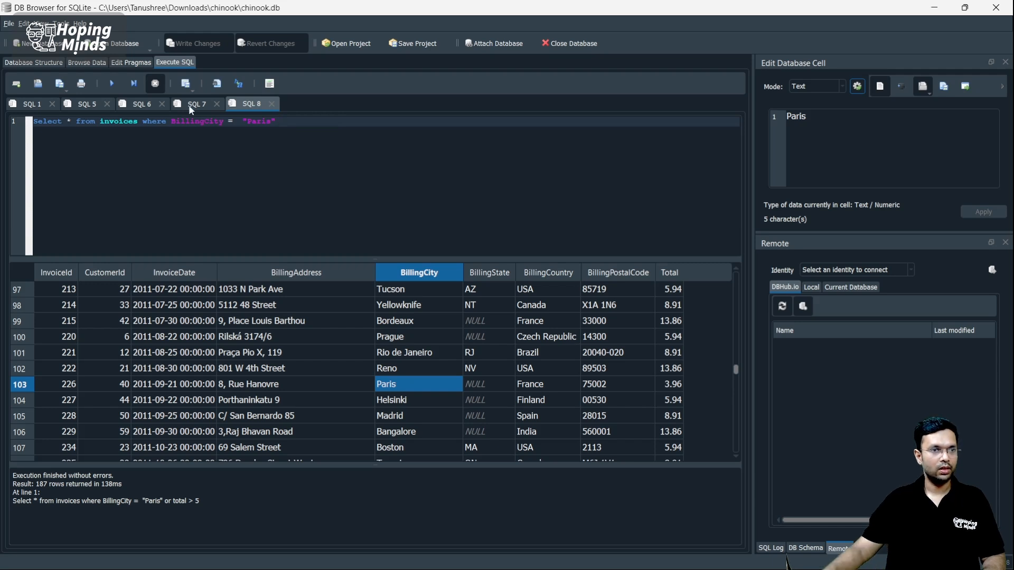
click(112, 86)
click(325, 395)
scroll(325, 395, down, 1)
scroll(325, 395, up, 1)
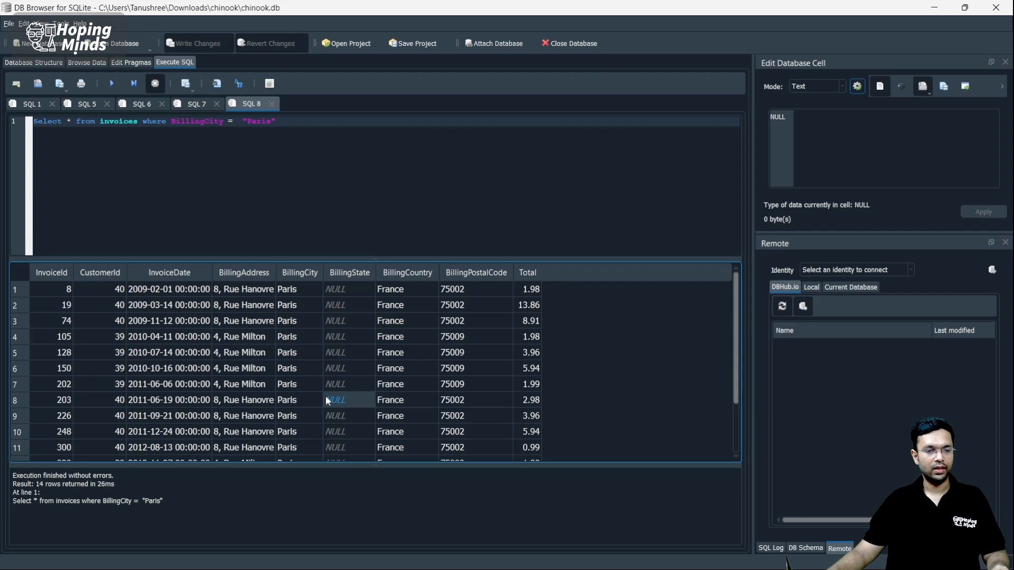
Step: Restore the deleted or total > 5 condition and execute the query again
key(ctrl+z)
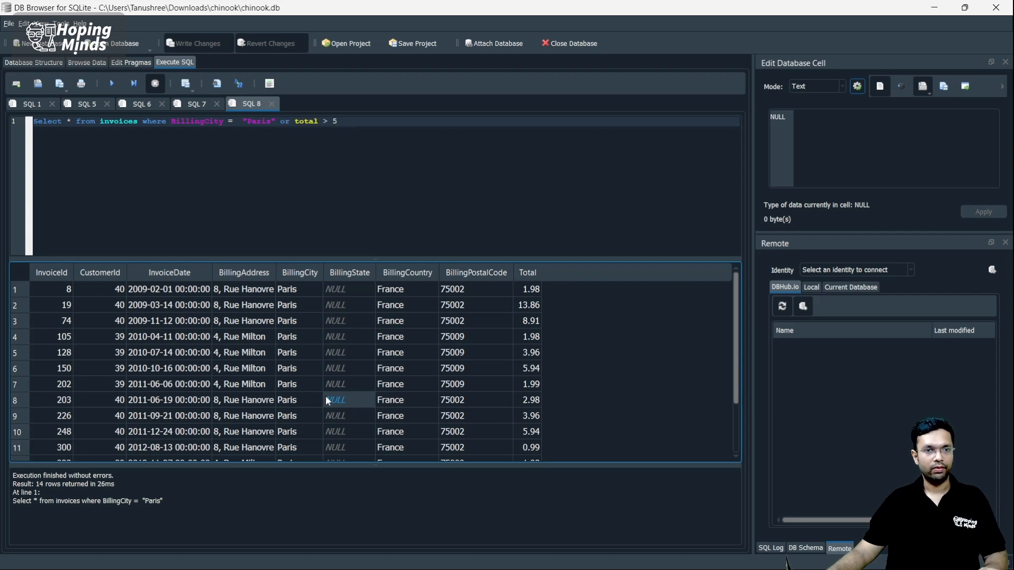
click(116, 83)
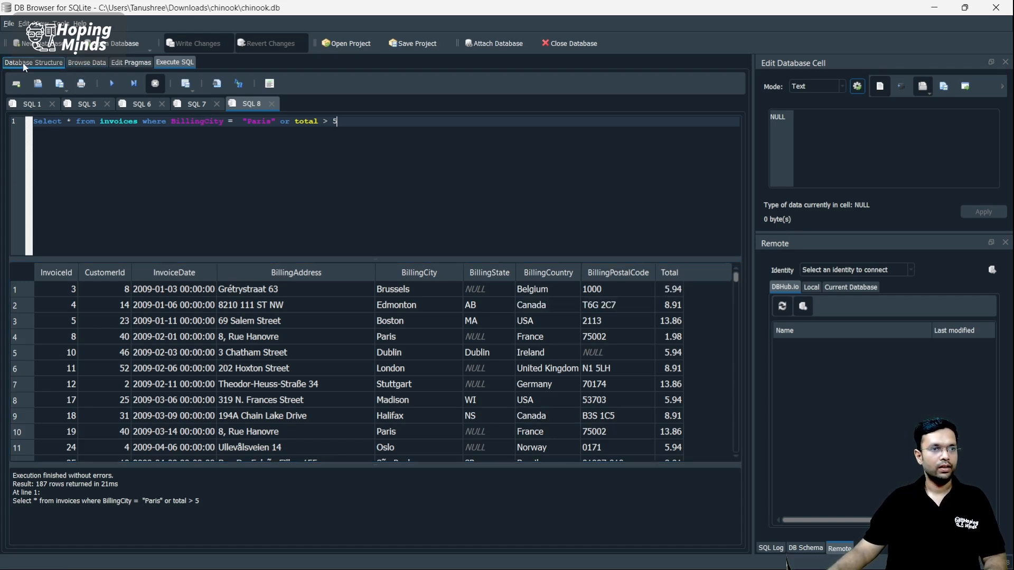
Step: Look up the LIMIT keyword in the SQL 1 list, and highlight the returned row count in SQL 8's execution message
click(32, 103)
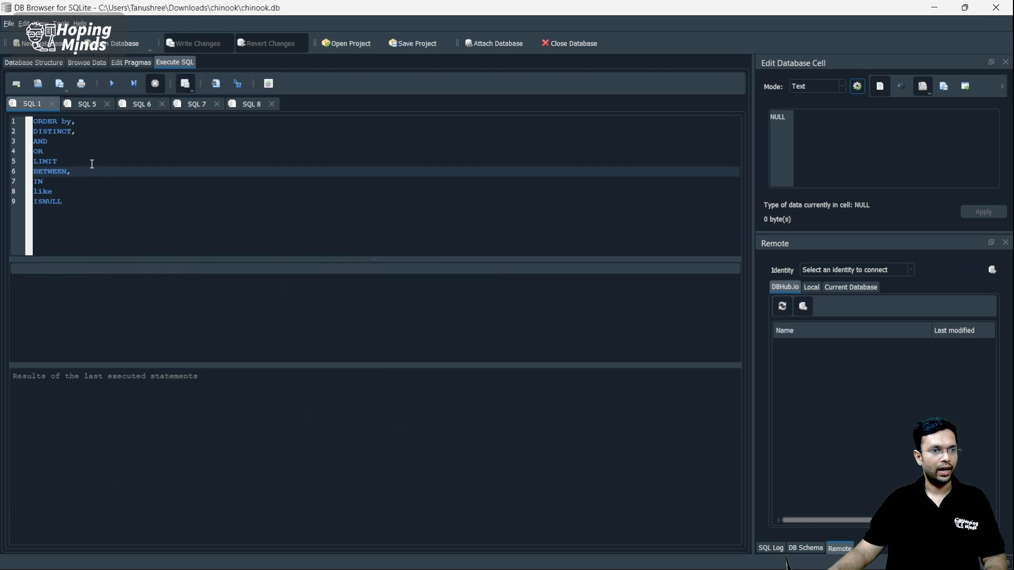
key(Up)
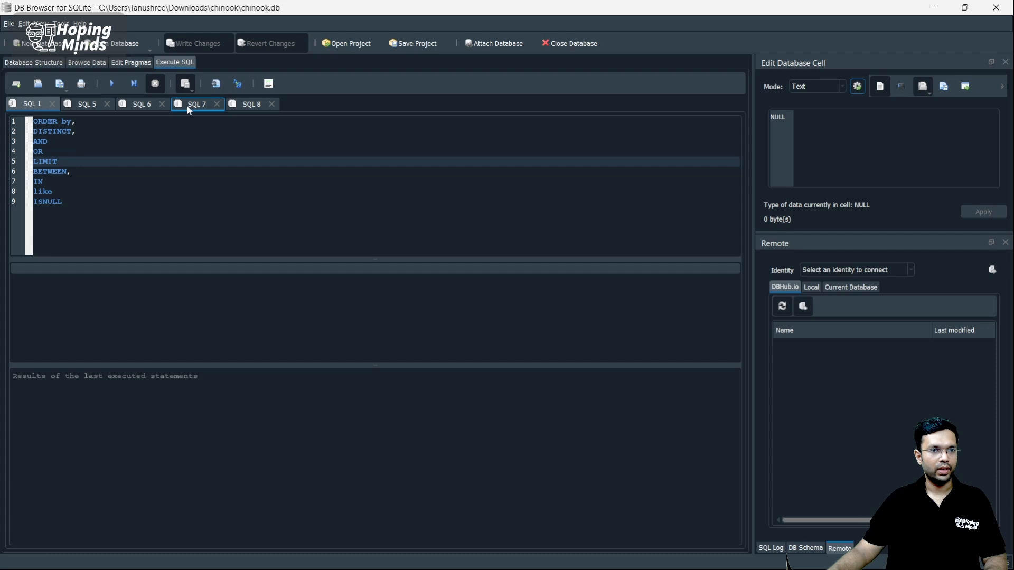
click(255, 103)
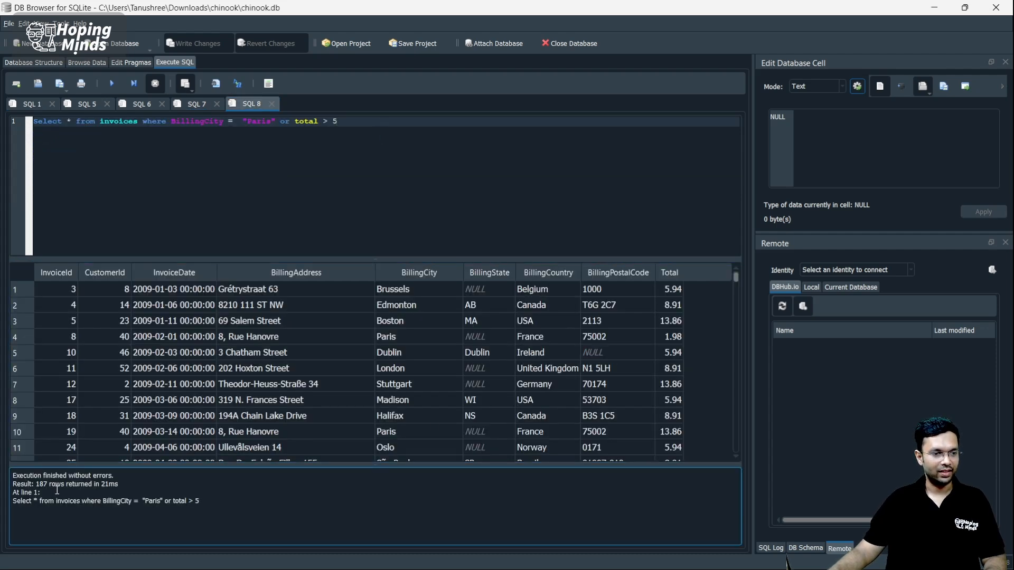
drag(47, 483, 28, 484)
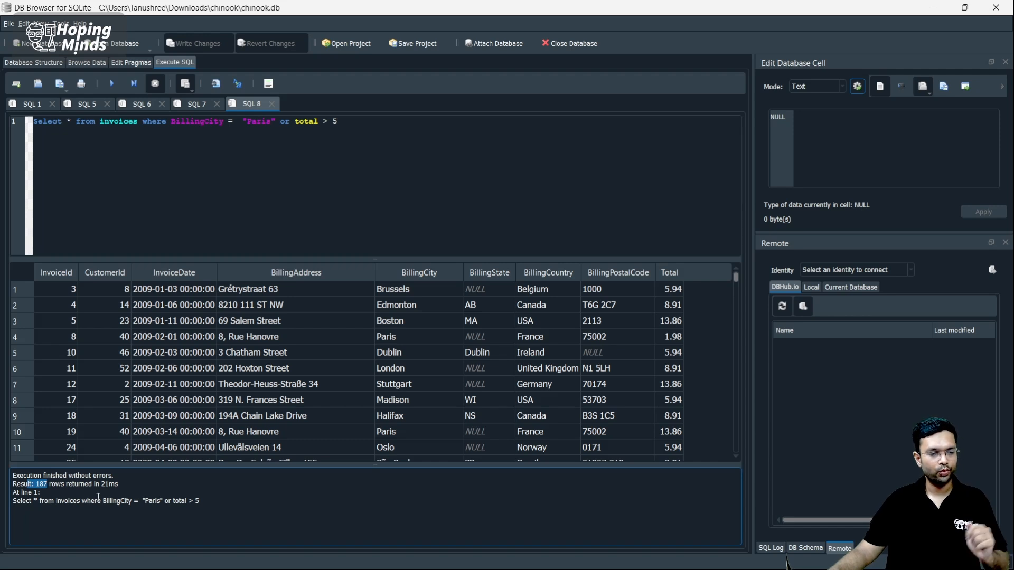
Step: Append LIMIT 100 to the end of the invoices query in SQL 8
click(357, 122)
text(;)
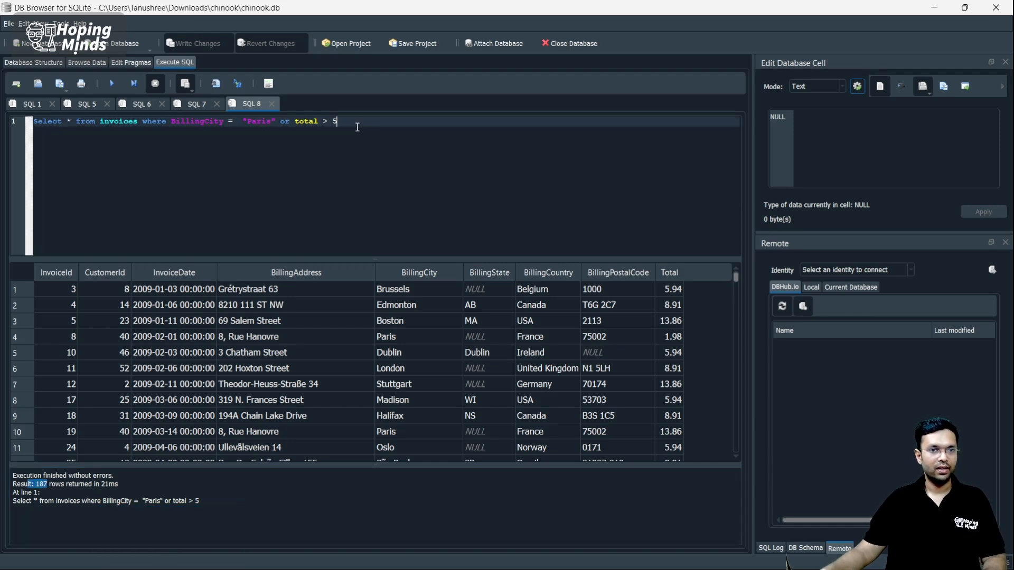
text(IMIT)
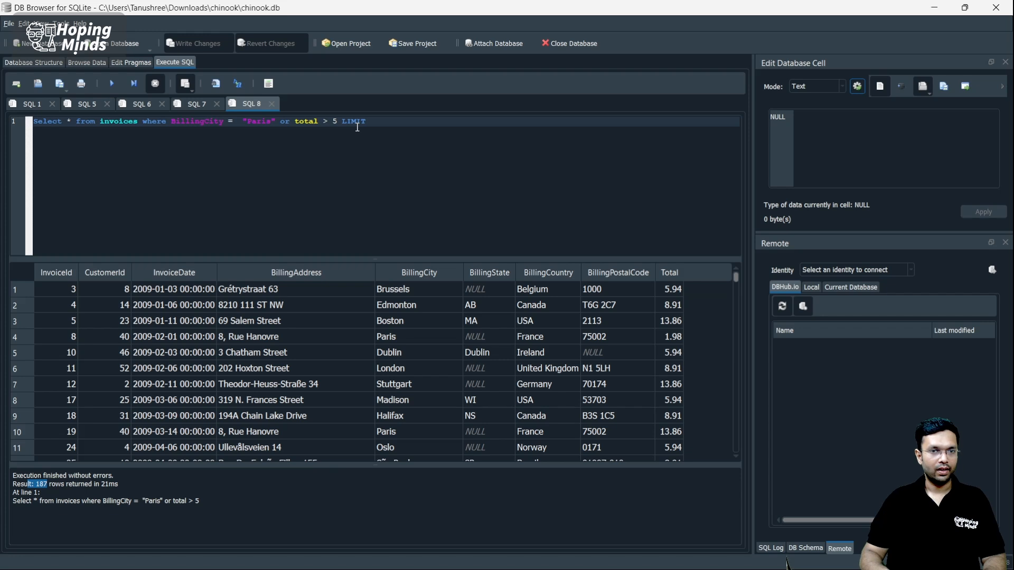
text( 100)
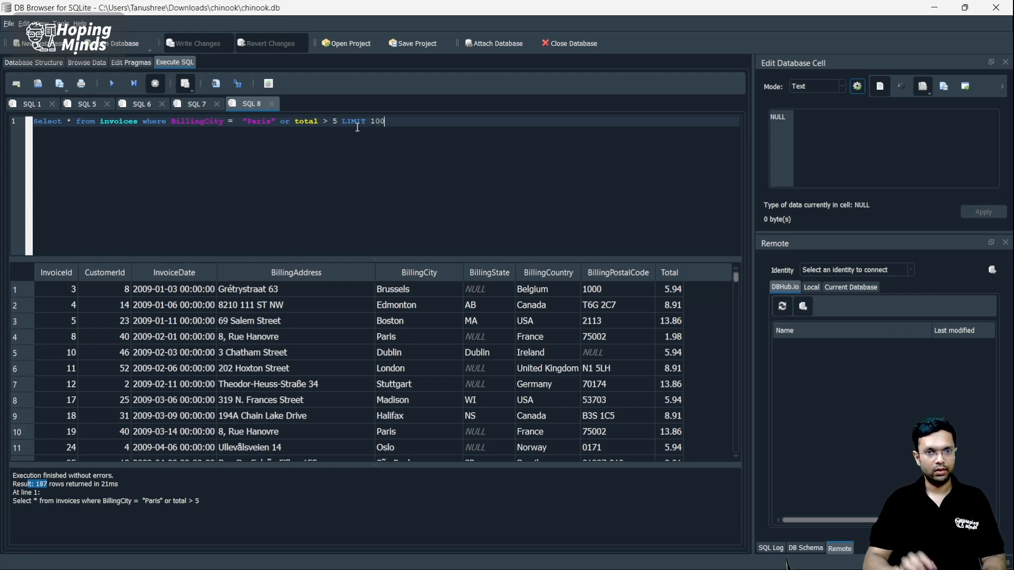
Step: Execute the invoices query with LIMIT 100 and highlight the returned row count in the execution message
click(114, 79)
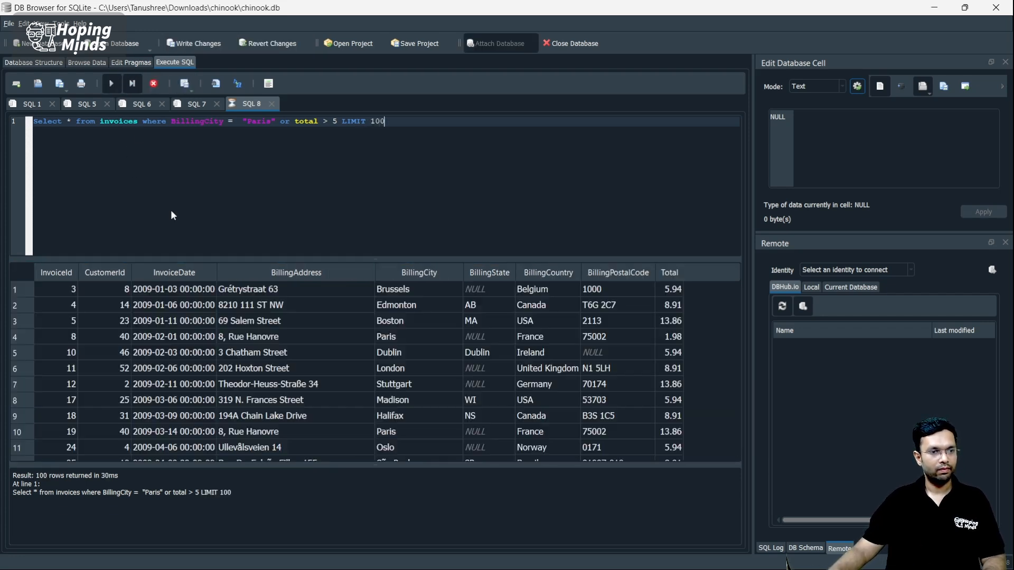
drag(49, 484, 26, 483)
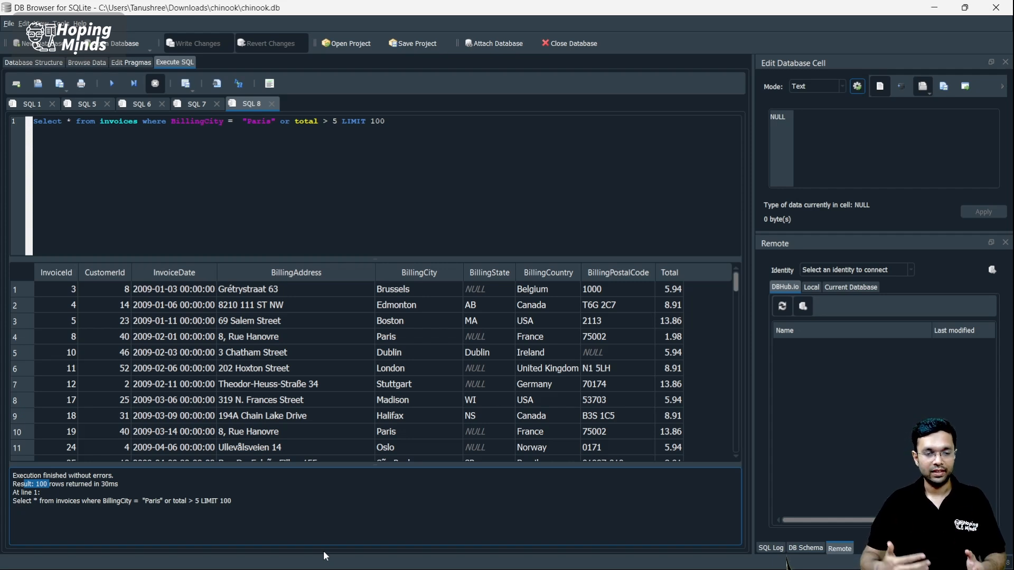
Step: Write a second query, Select * from employees, two lines below the invoices query in SQL 8
click(410, 124)
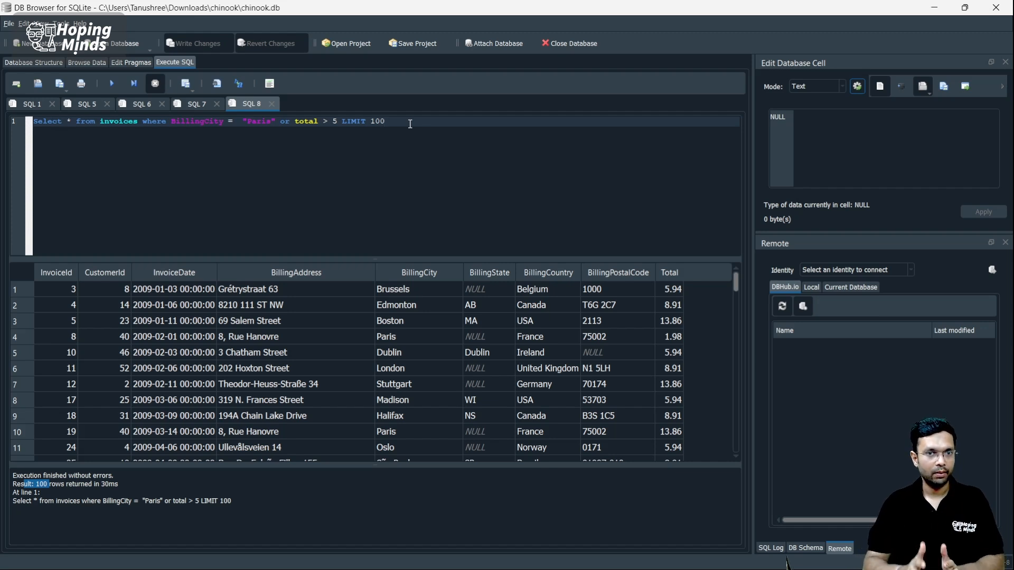
key(Return)
key(Return)
text(Selec)
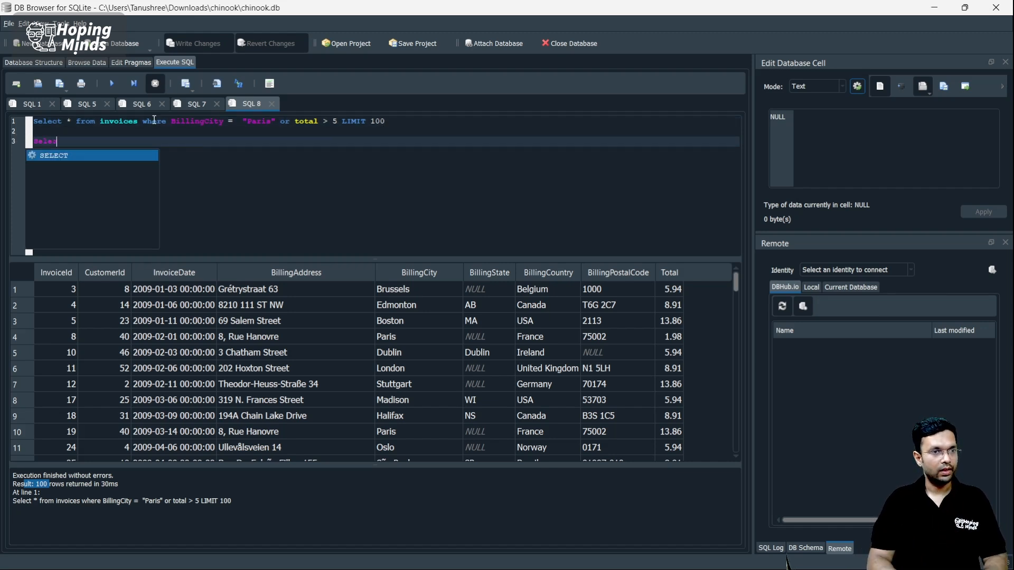
text(t * from )
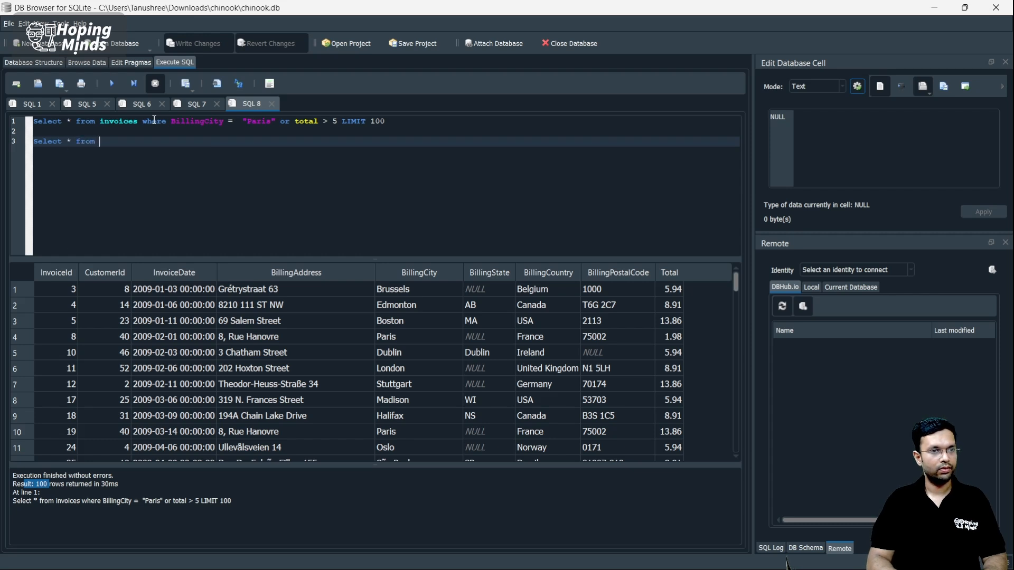
text(elem)
key(BackSpace)
key(BackSpace)
key(BackSpace)
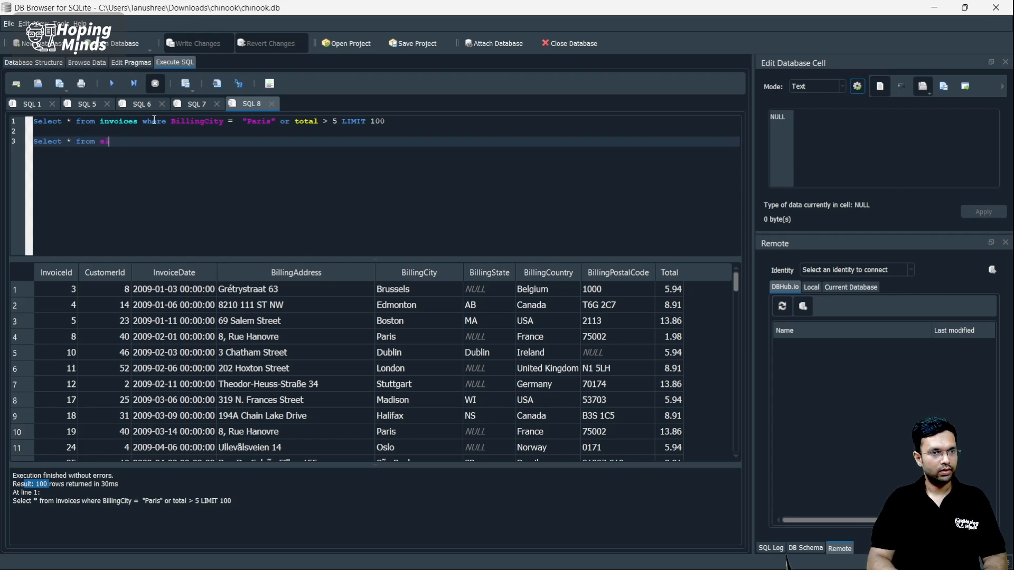
text(pl)
key(Down)
key(Return)
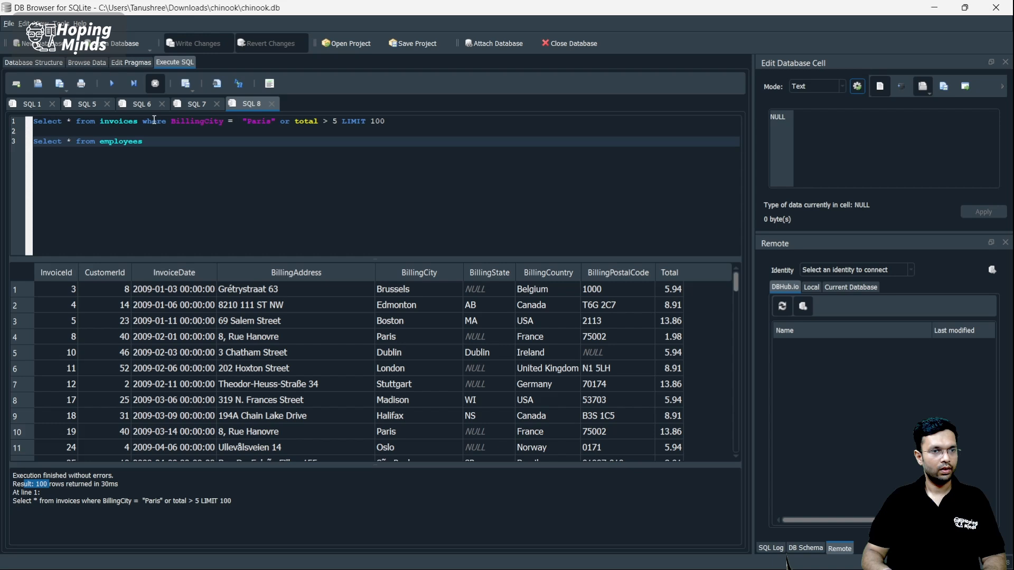
Step: Append LIMIT 100 to the employees query and execute only that statement
text(LIMIT)
key(Return)
text(100)
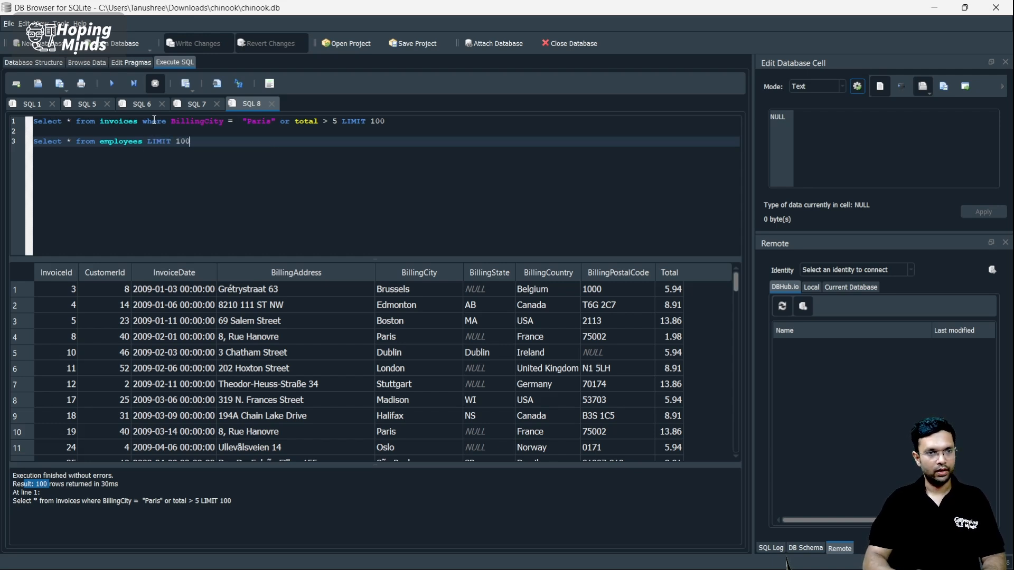
key(ctrl+Return)
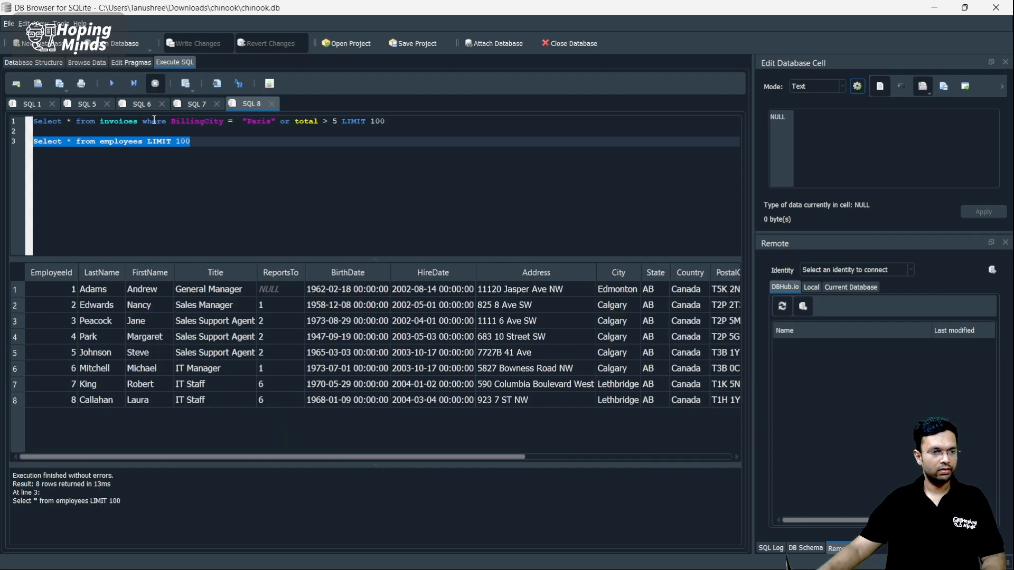
click(169, 408)
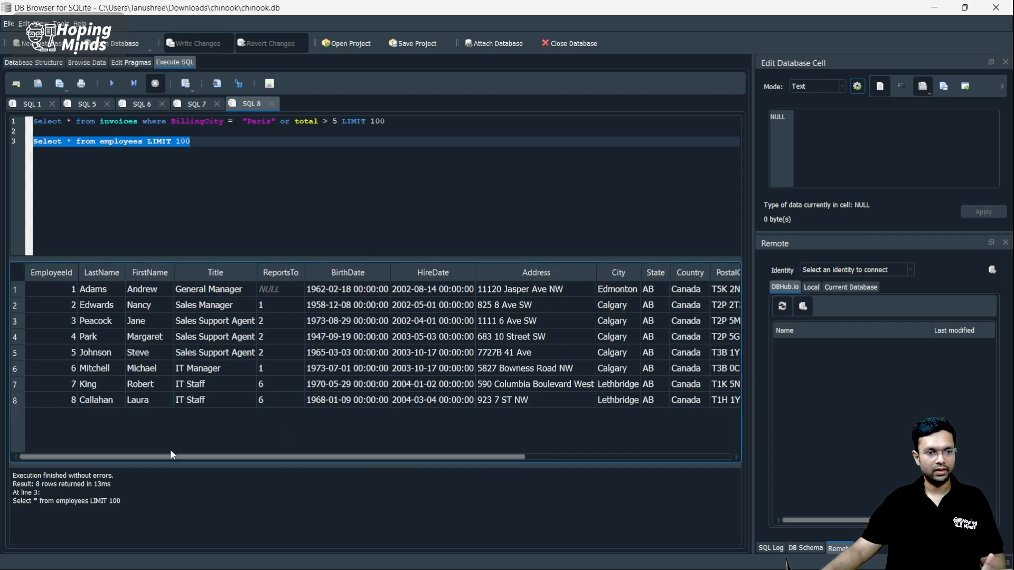
Step: Change the employees query's limit to 5 and execute that statement again
click(216, 148)
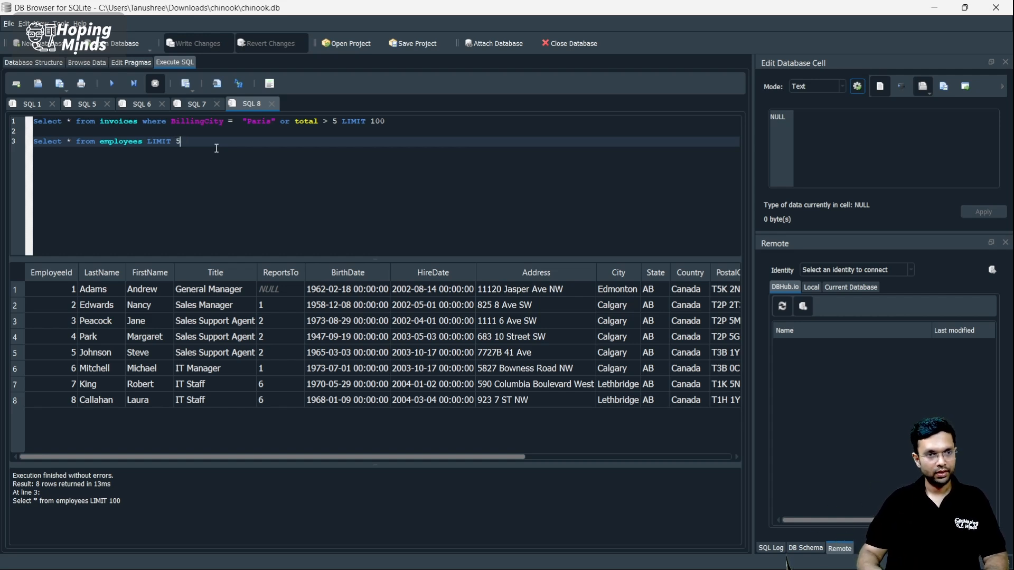
triple_click(216, 149)
key(ctrl+Return)
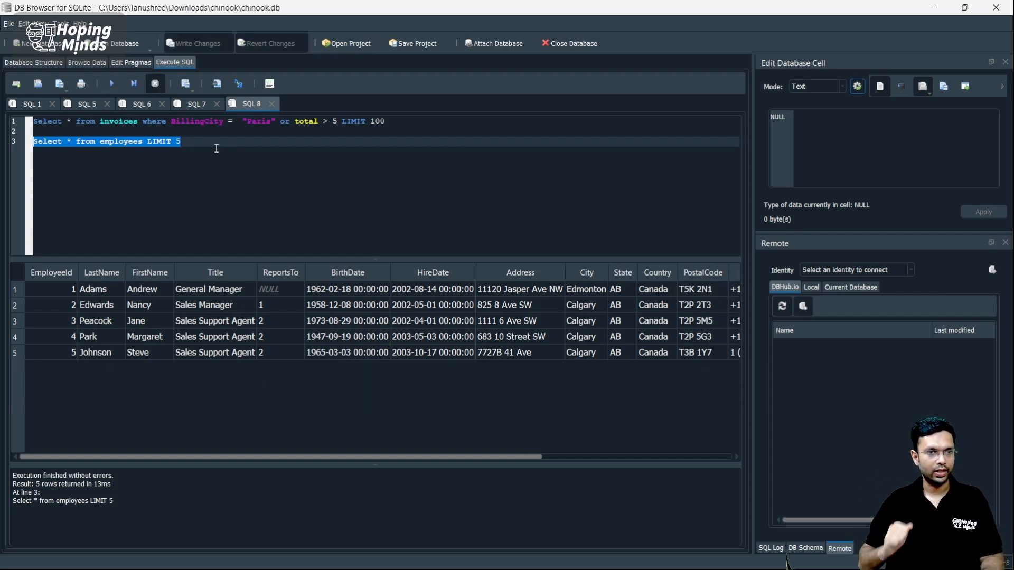
click(217, 148)
Step: Look up the keyword following LIMIT in the SQL 1 list, and return to SQL 8
click(32, 104)
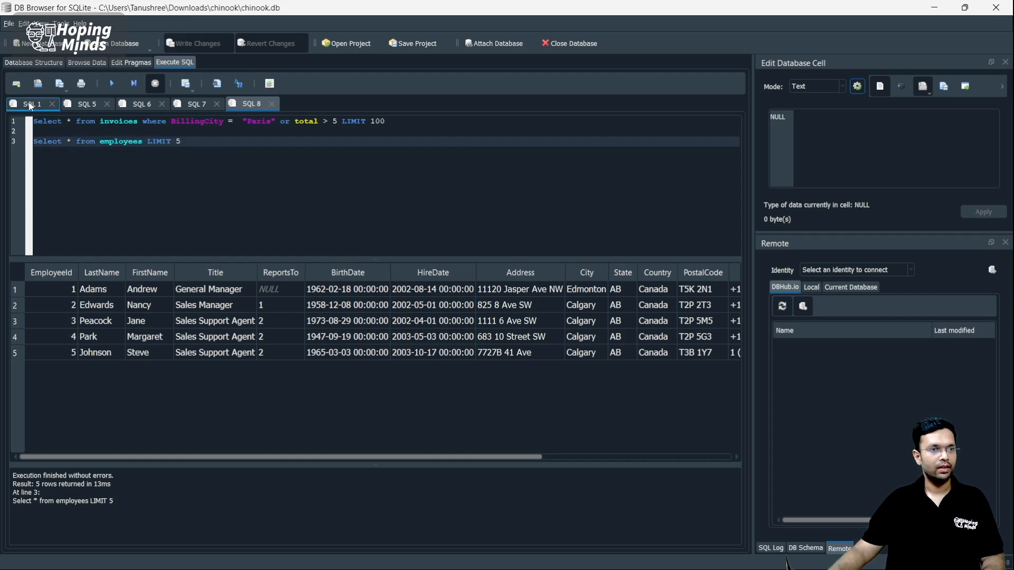
click(126, 172)
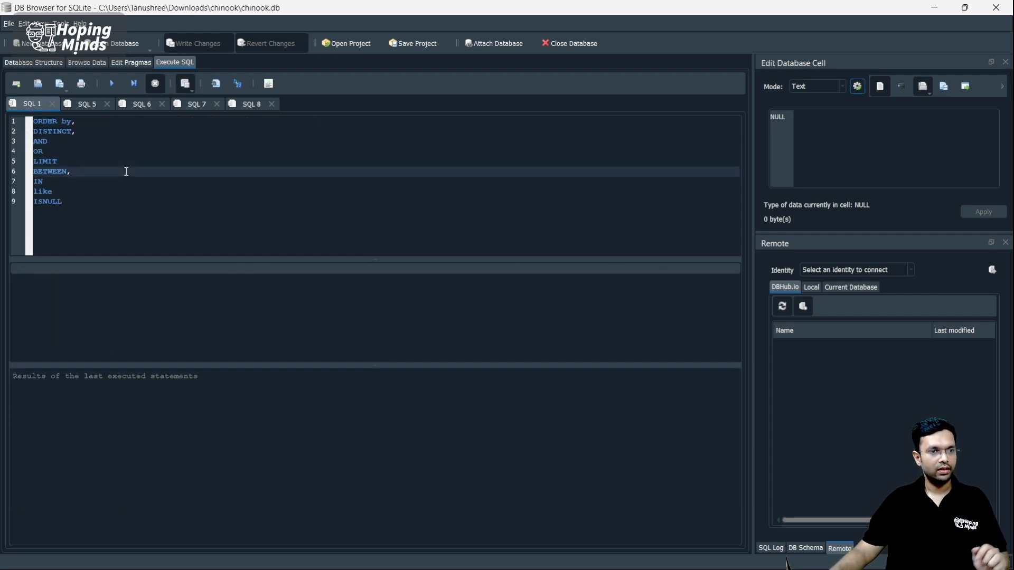
click(238, 105)
click(346, 161)
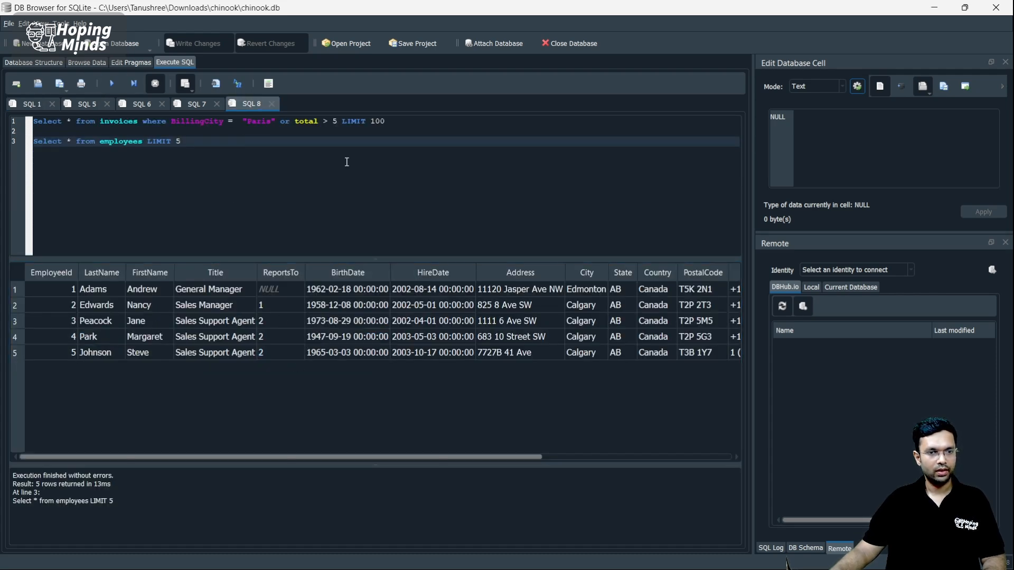
Step: Browse the data of the employees table and examine its ReportsTo column
click(86, 63)
click(87, 83)
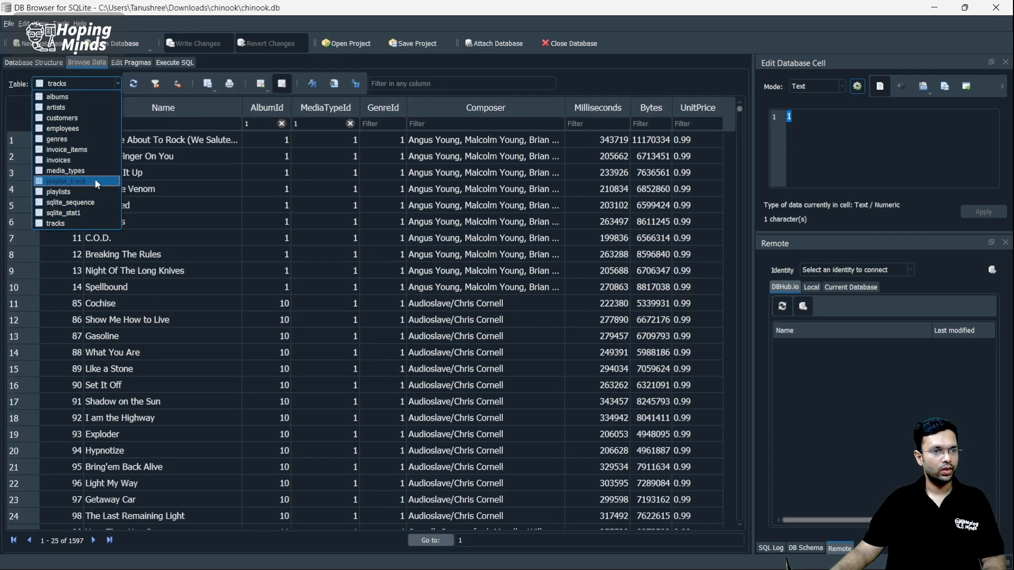
click(72, 128)
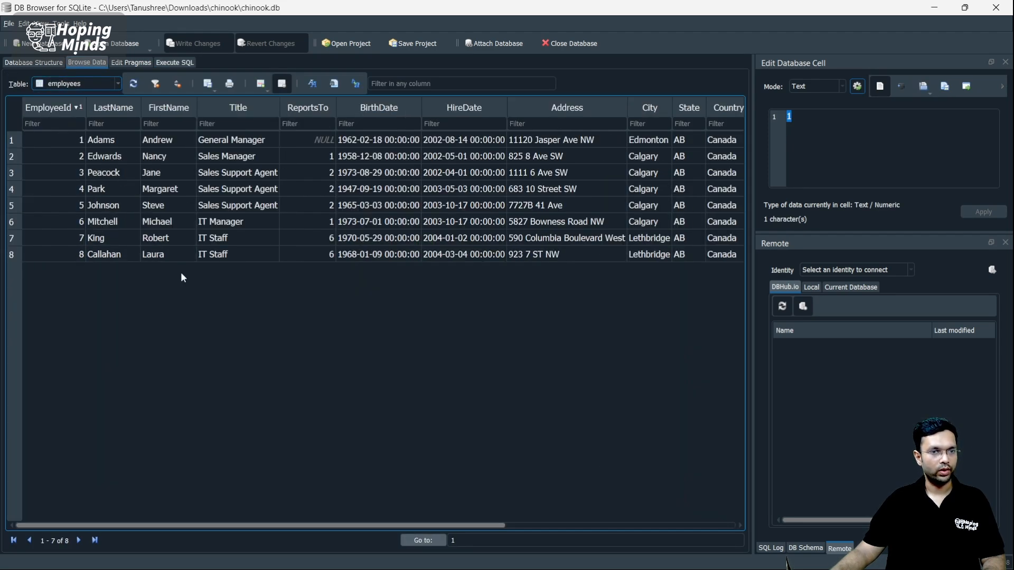
click(320, 160)
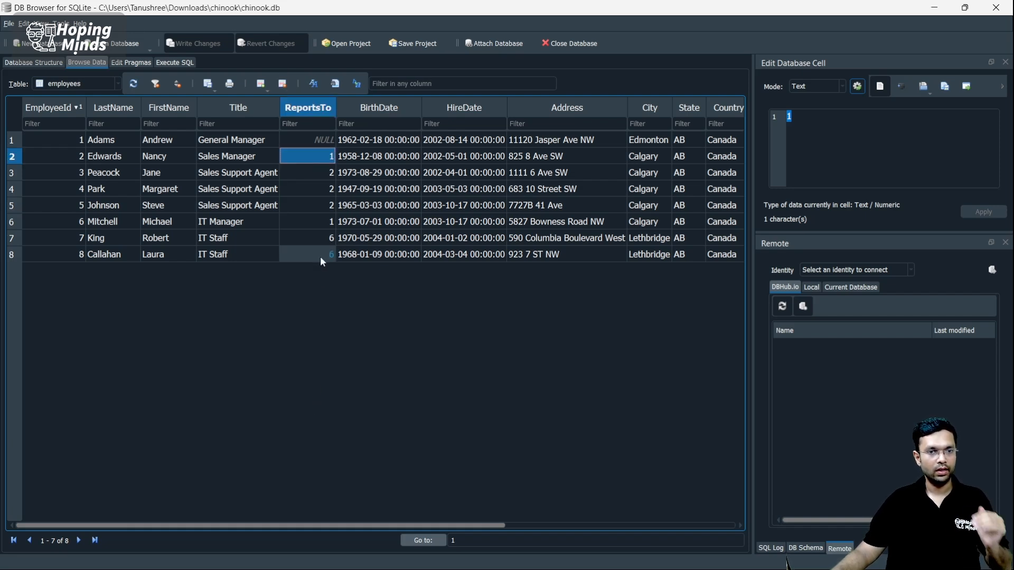
Step: Open a new SQL query tab and write Select * from employees in it
click(179, 63)
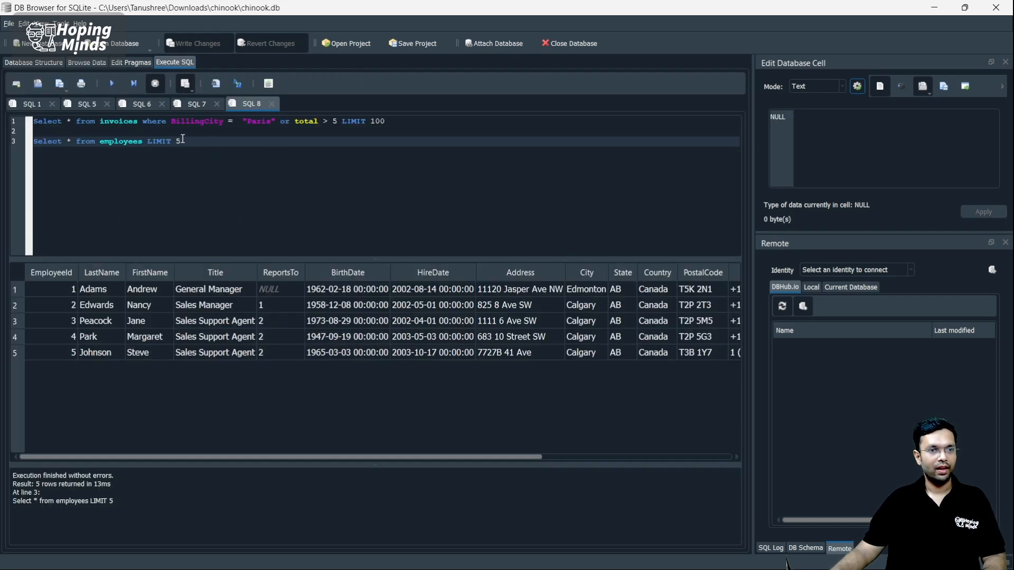
click(18, 84)
text(Select )
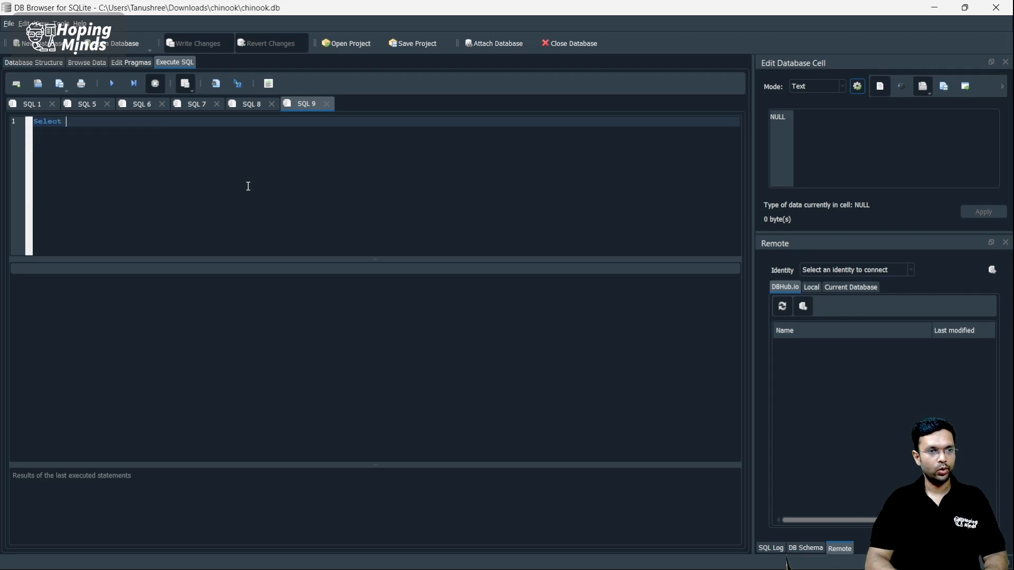
text(* from )
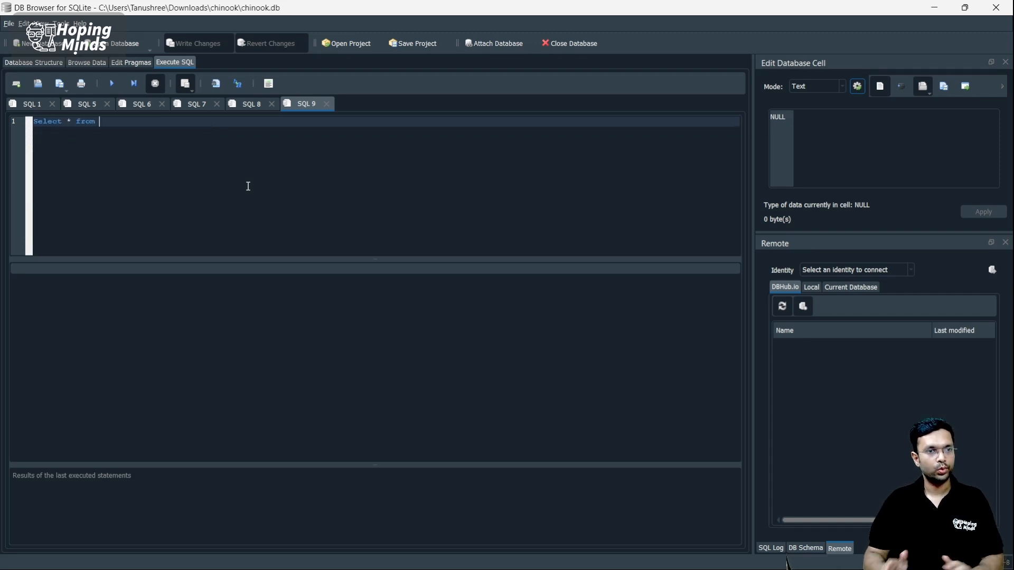
text(empl)
key(Down)
key(Return)
Step: Add the condition where ReportsTo BETWEEN 2 and 6 to the employees query and execute it
text(where reportsTo)
key(Return)
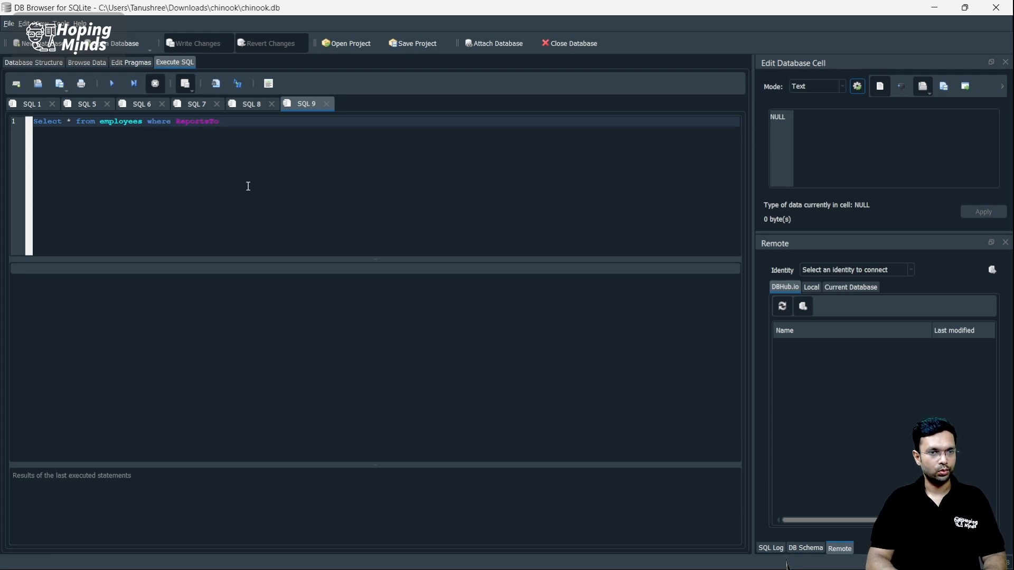
text(bet)
key(Return)
text(2 and 6)
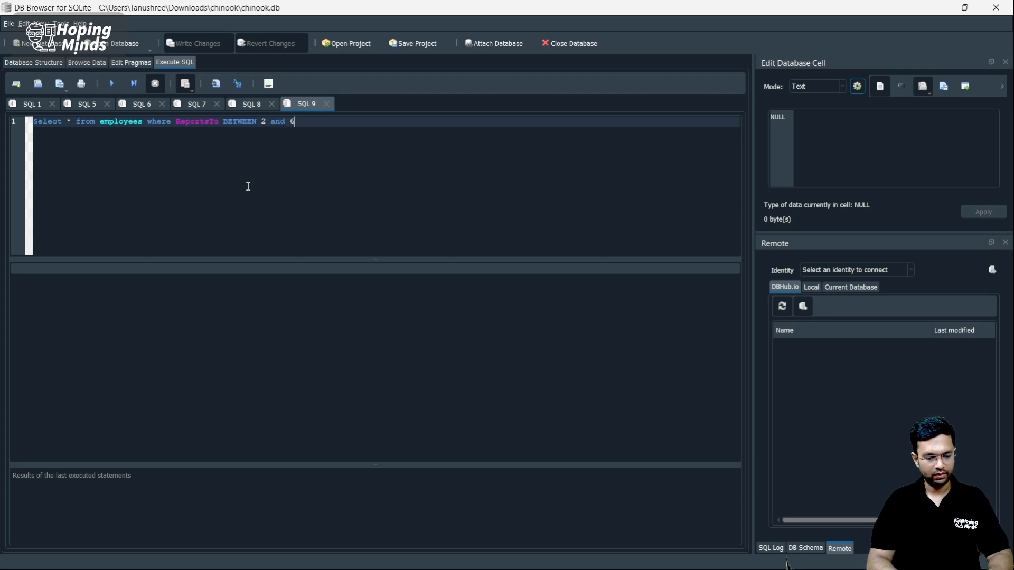
key(ctrl+Return)
click(335, 532)
click(191, 436)
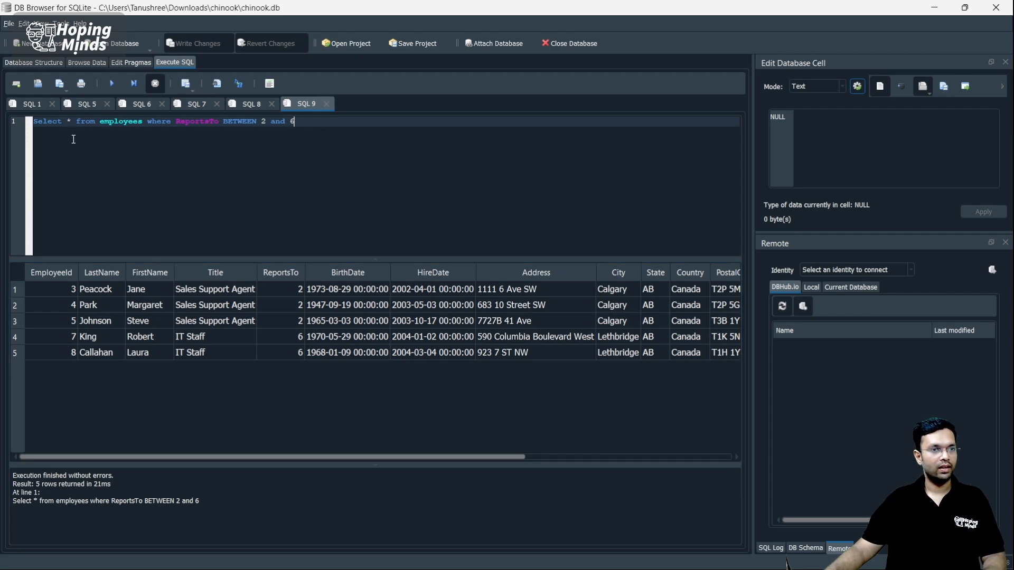
Step: Highlight the ReportsTo values 2 and 6 in the employees table data, and return to the BETWEEN query's results for comparison
click(131, 62)
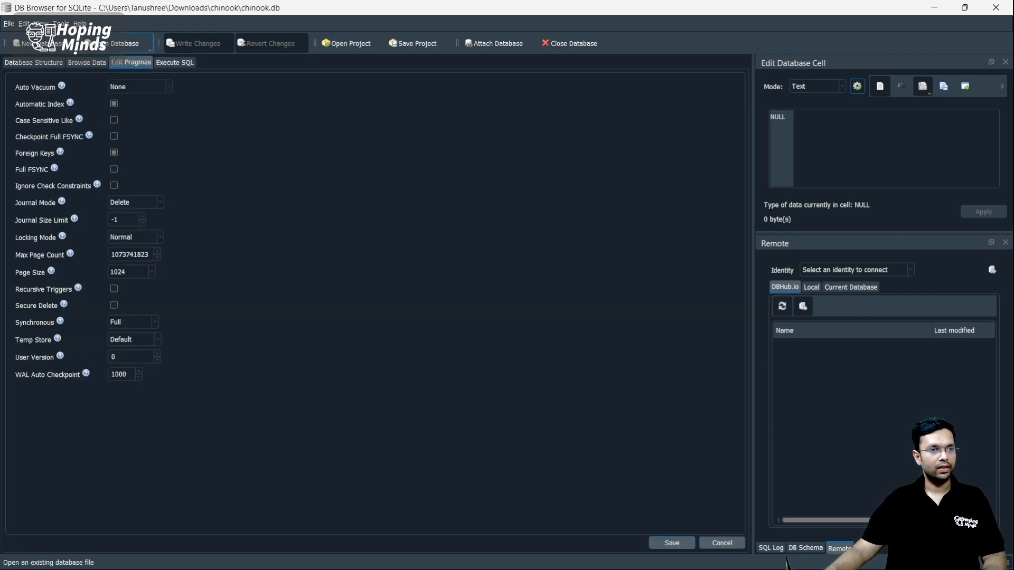
click(87, 63)
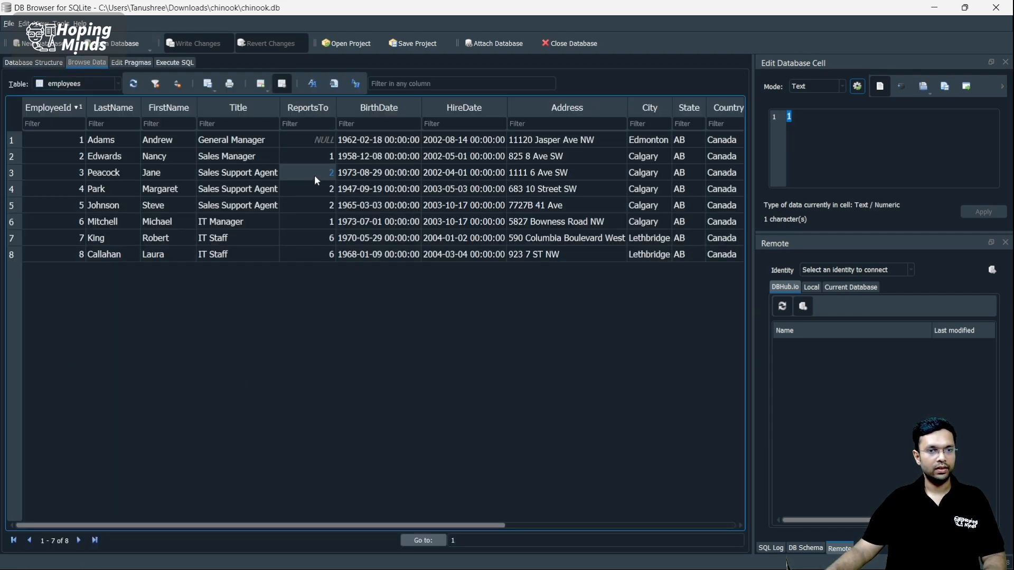
drag(322, 171, 324, 200)
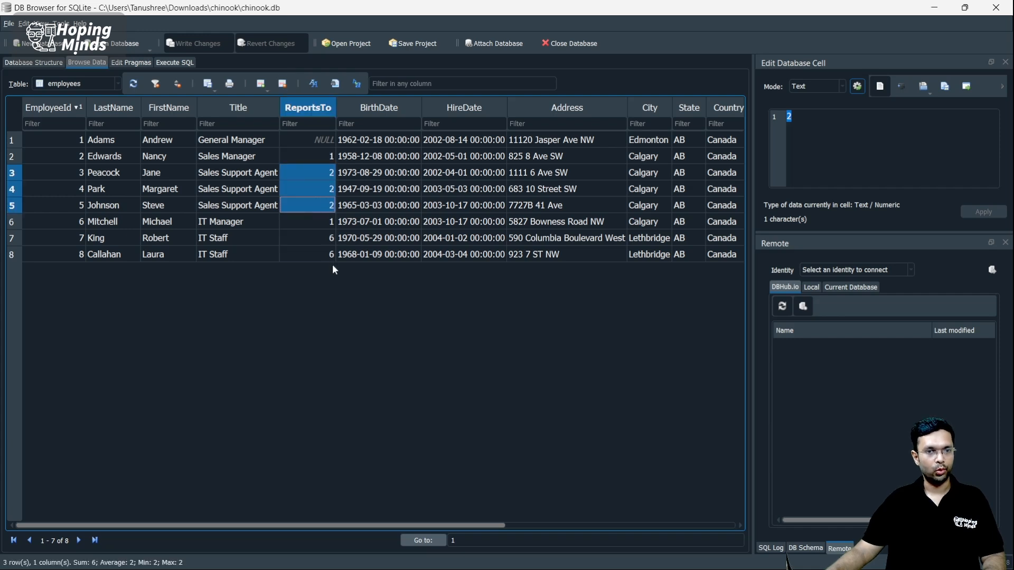
drag(315, 233, 315, 252)
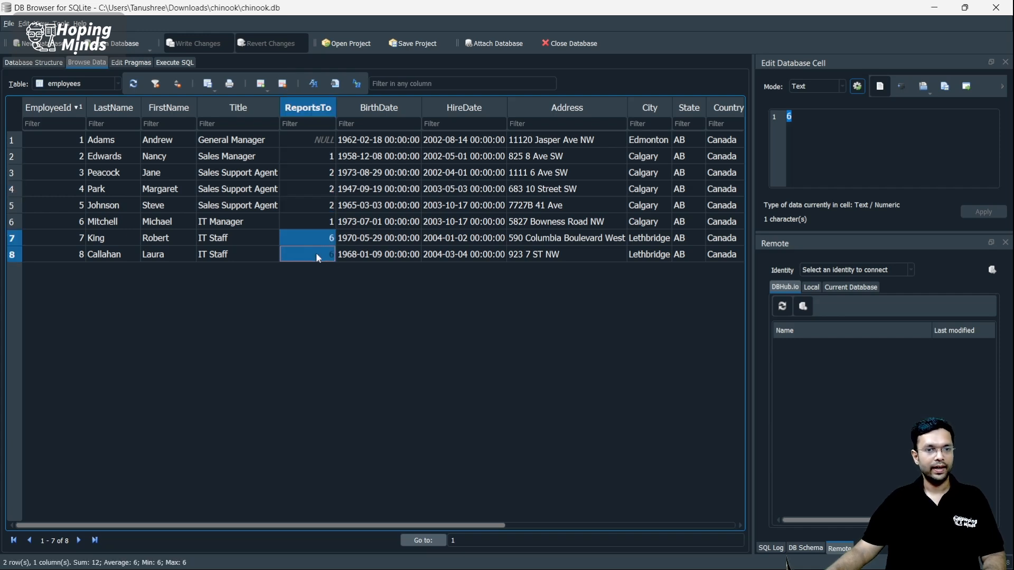
click(410, 341)
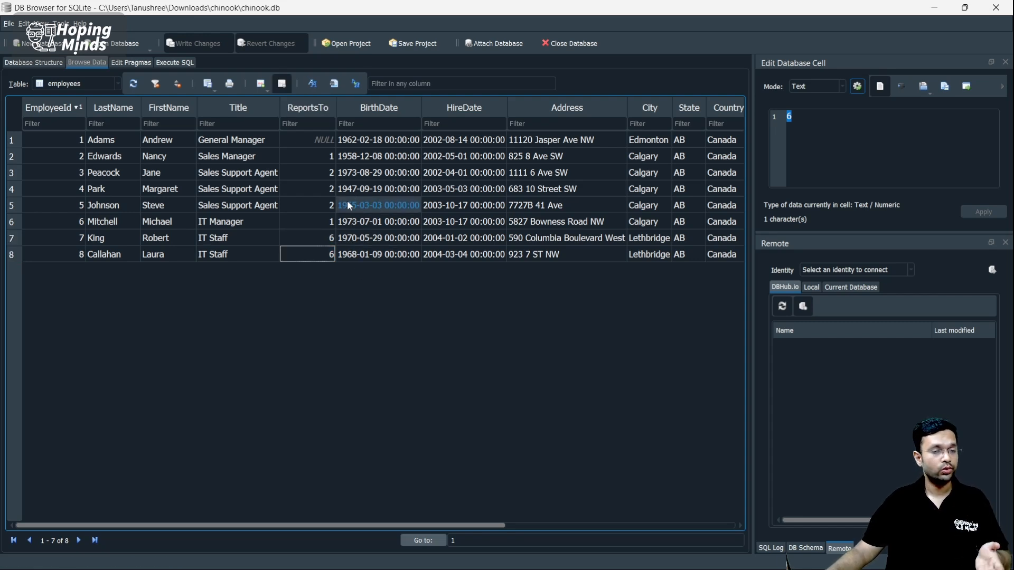
key(alt+Tab)
key(alt+Tab)
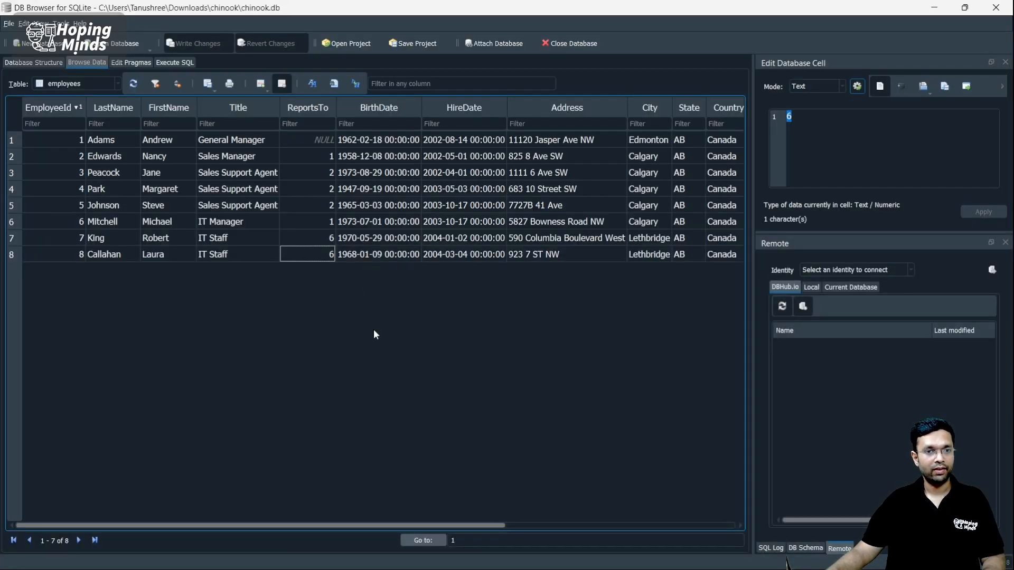
click(312, 190)
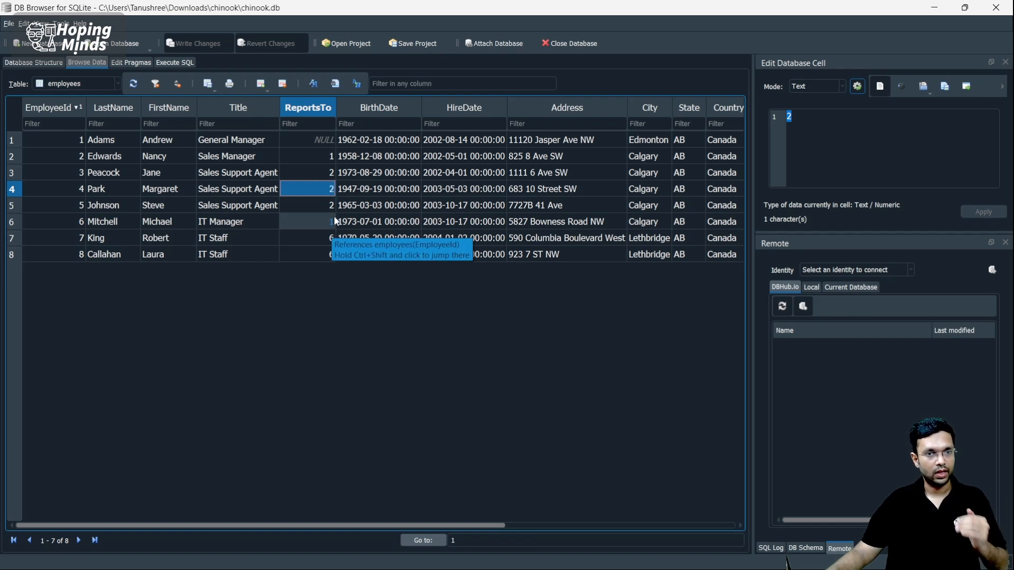
click(173, 62)
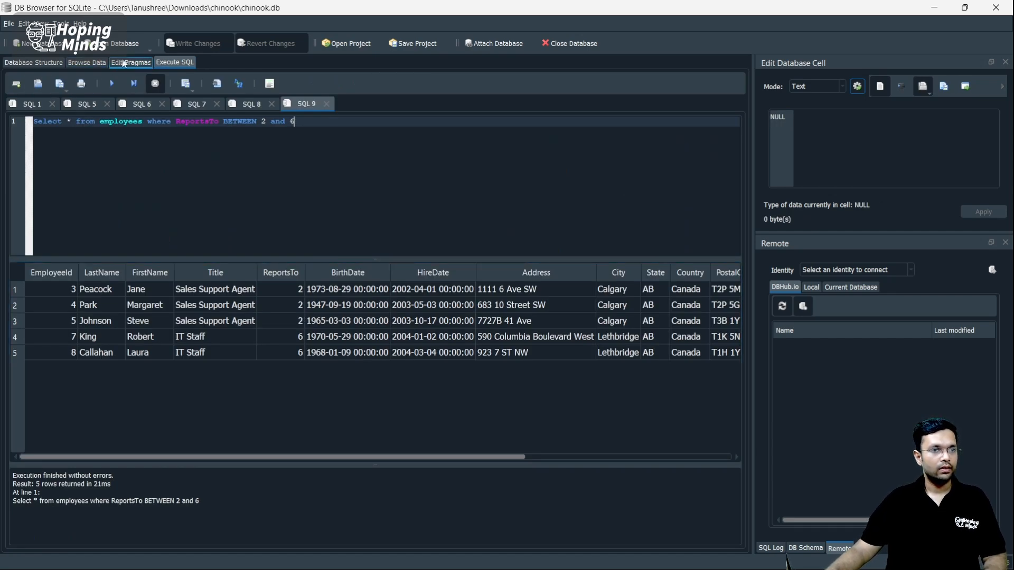
Step: Add a new record to the employees table and fill in the employee's last name and first name
click(85, 62)
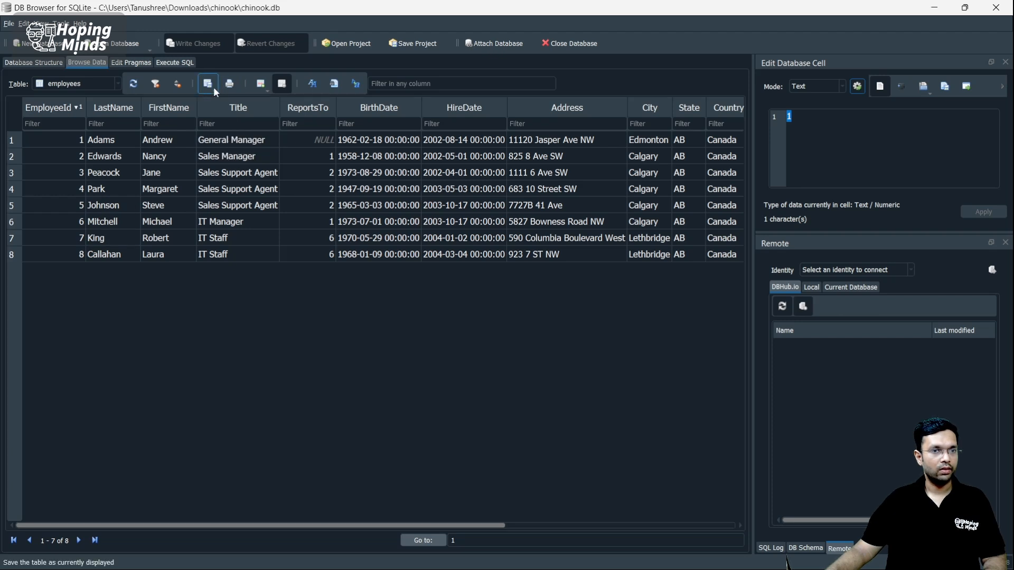
click(260, 84)
double_click(106, 268)
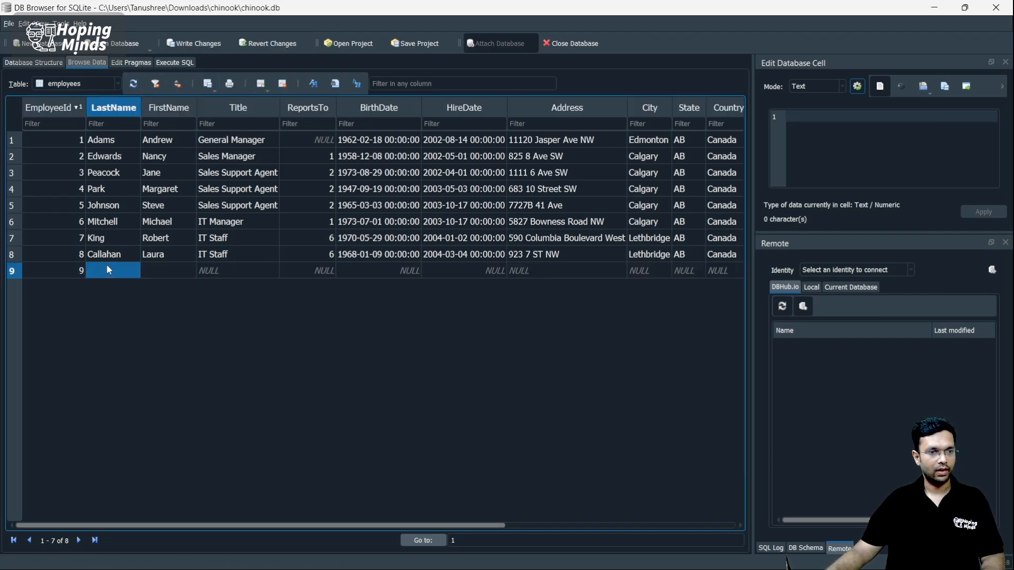
text(Y)
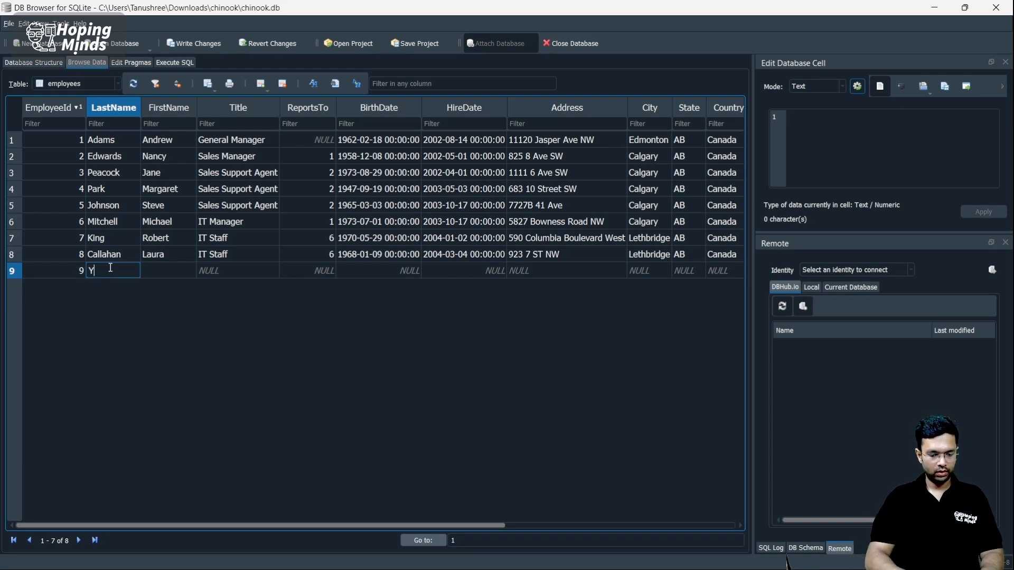
text(uvraj)
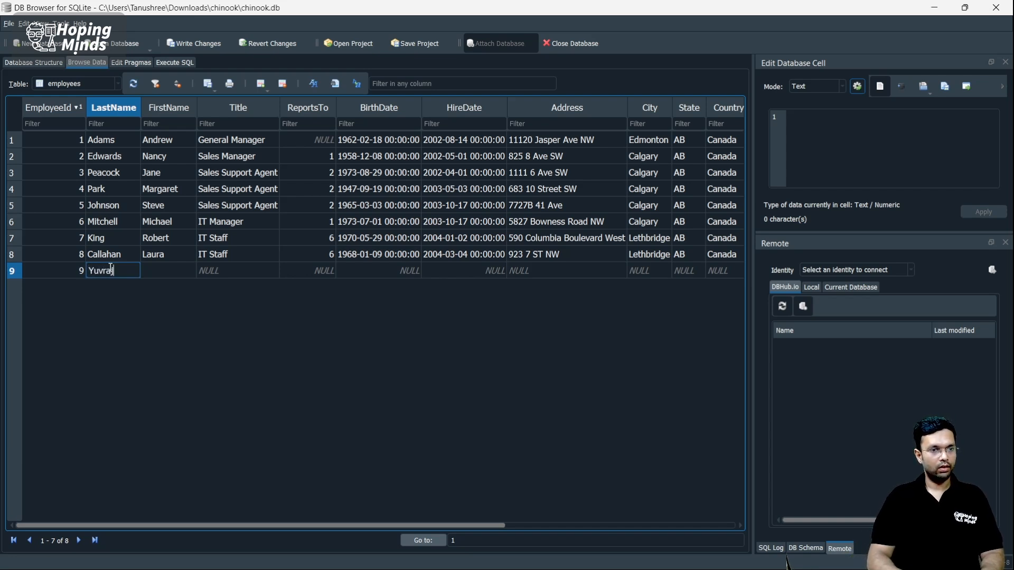
key(Return)
key(Tab)
text(Singh)
key(Return)
key(Tab)
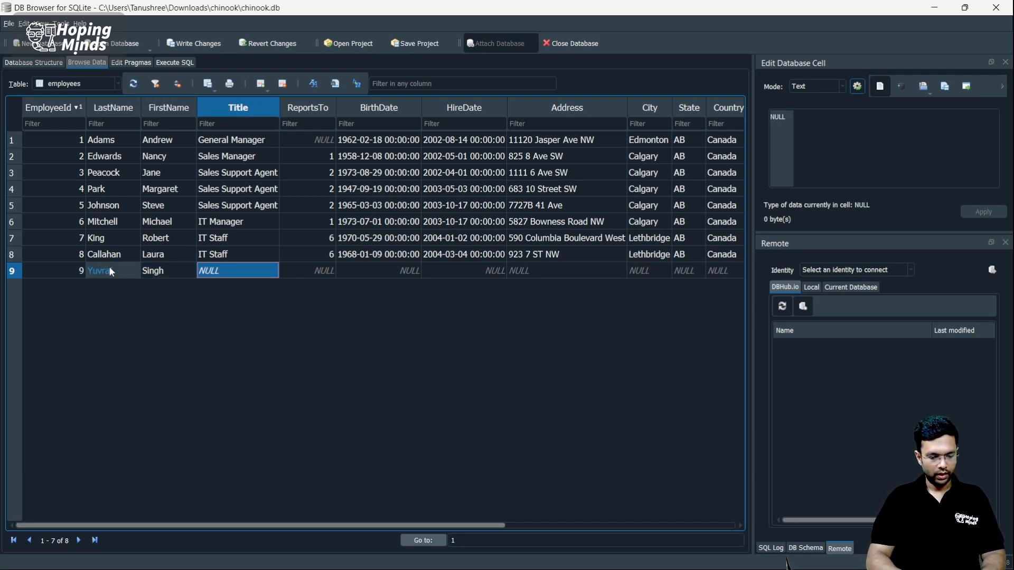
Step: Set the new employee record's Title to Cricketer and its ReportsTo value to 3
text(Cricker)
key(BackSpace)
key(BackSpace)
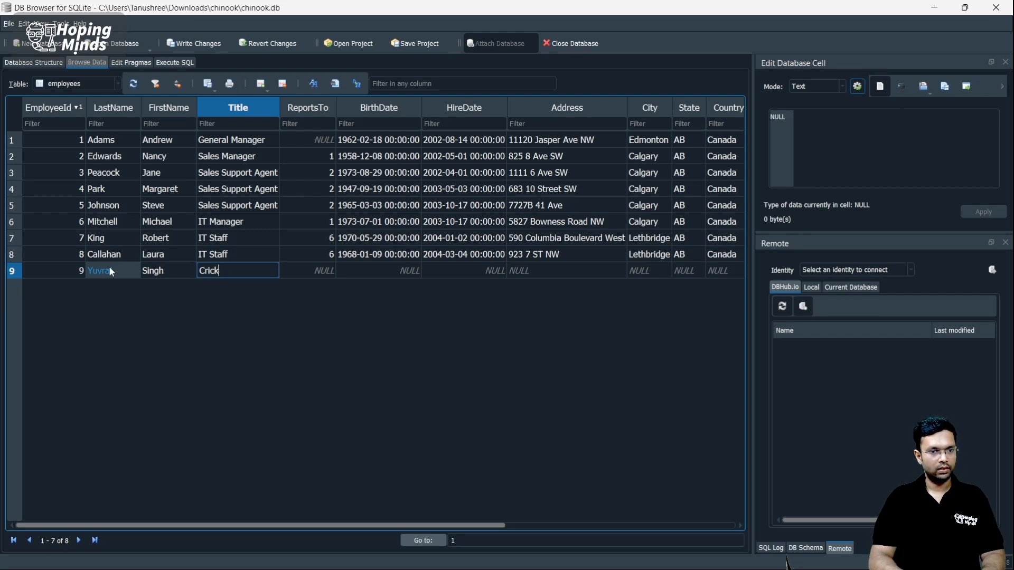
text(eter)
key(Return)
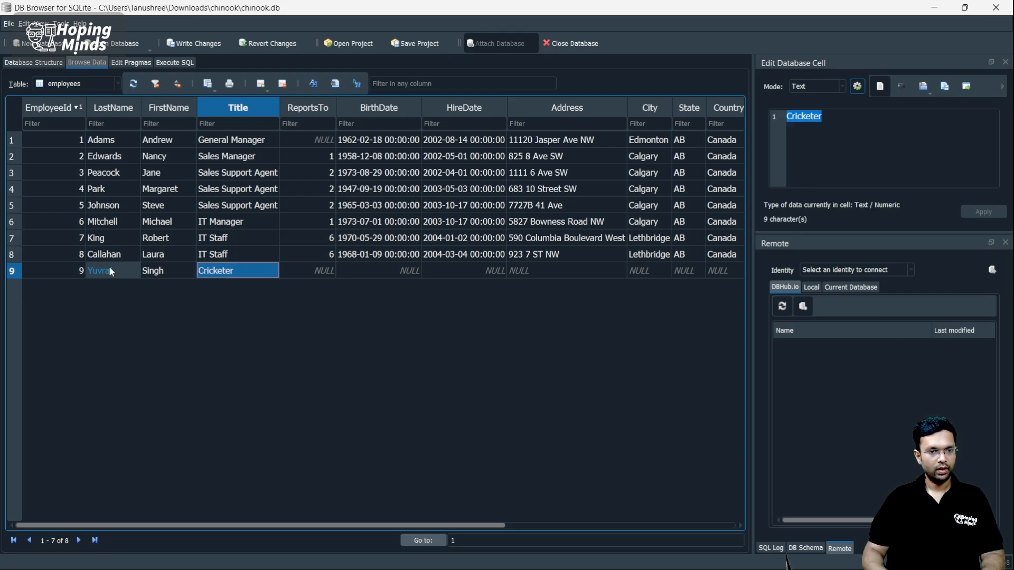
key(Tab)
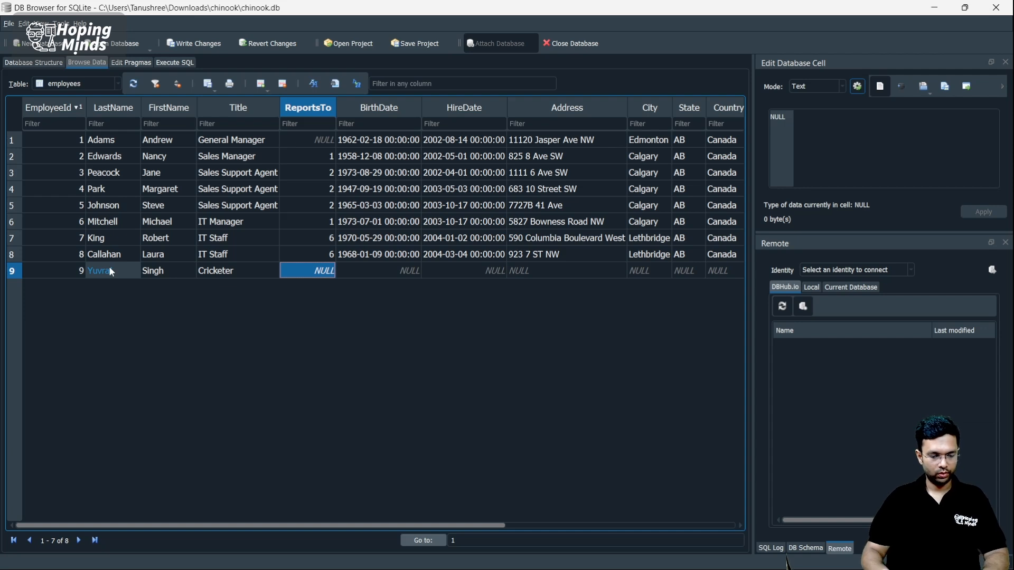
text(3)
key(Return)
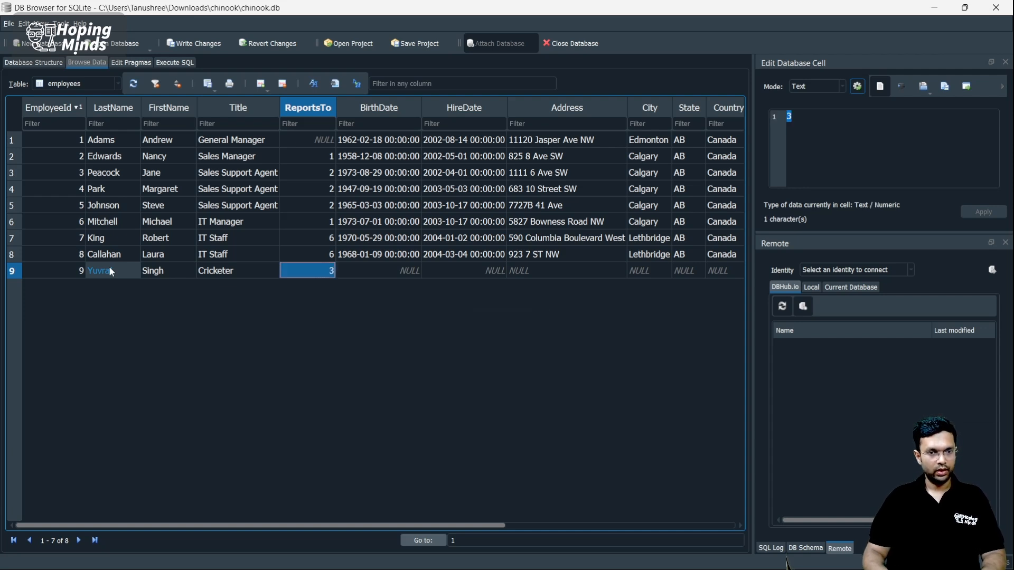
key(Tab)
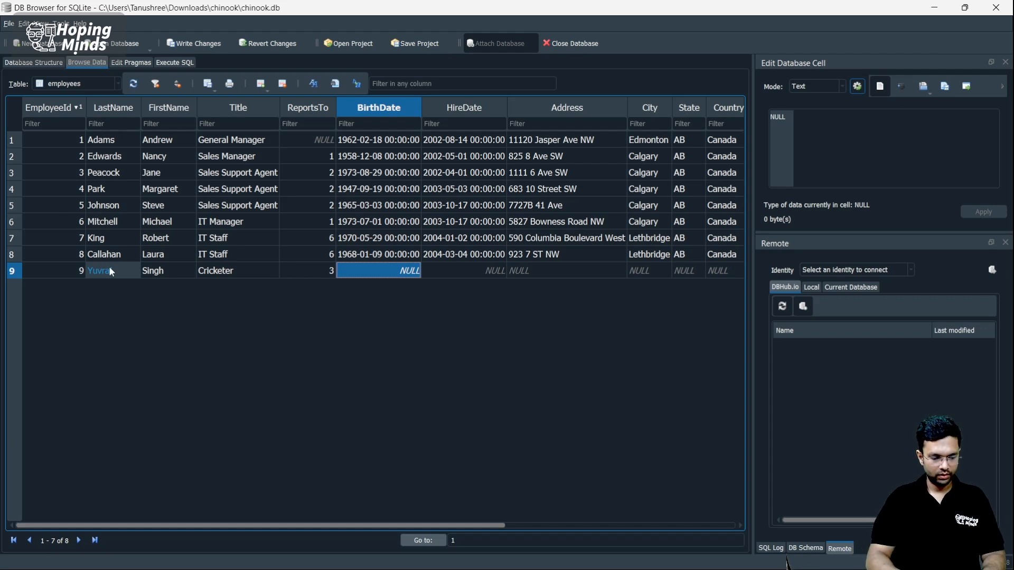
Step: Fill in the new employee's date of birth in the BirthDate column, in year-month-day format
text(19)
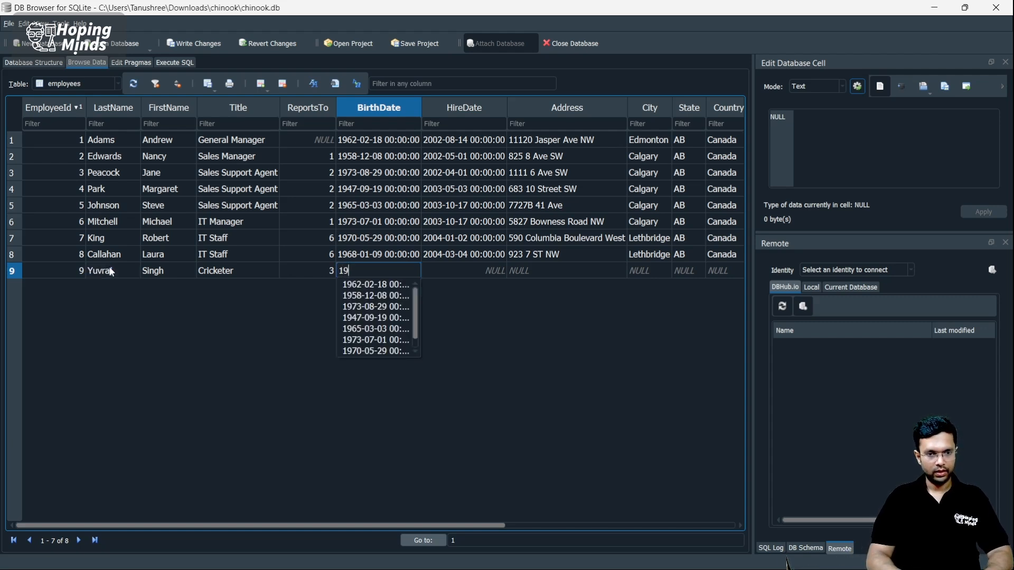
text(82)
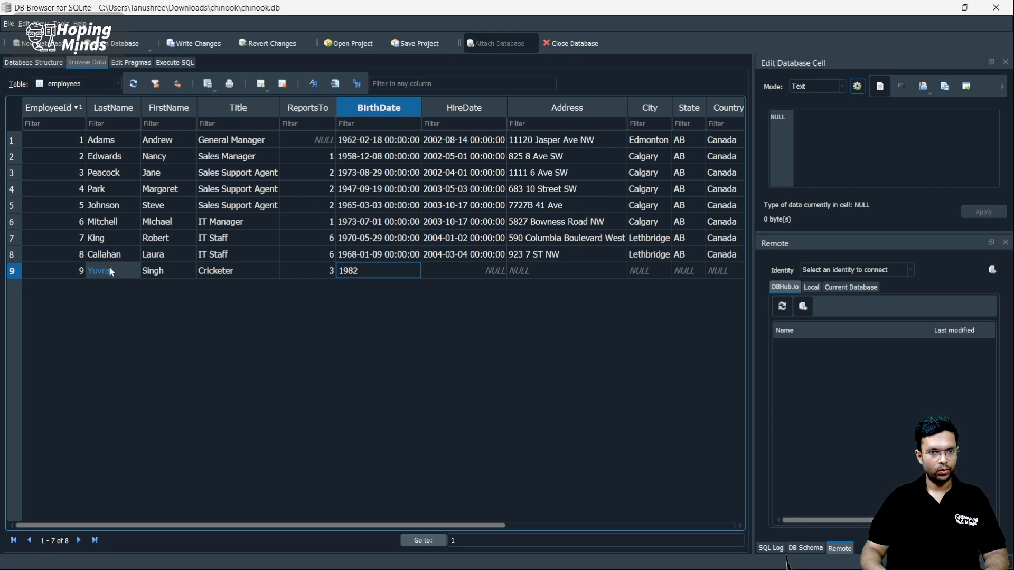
text(-01-)
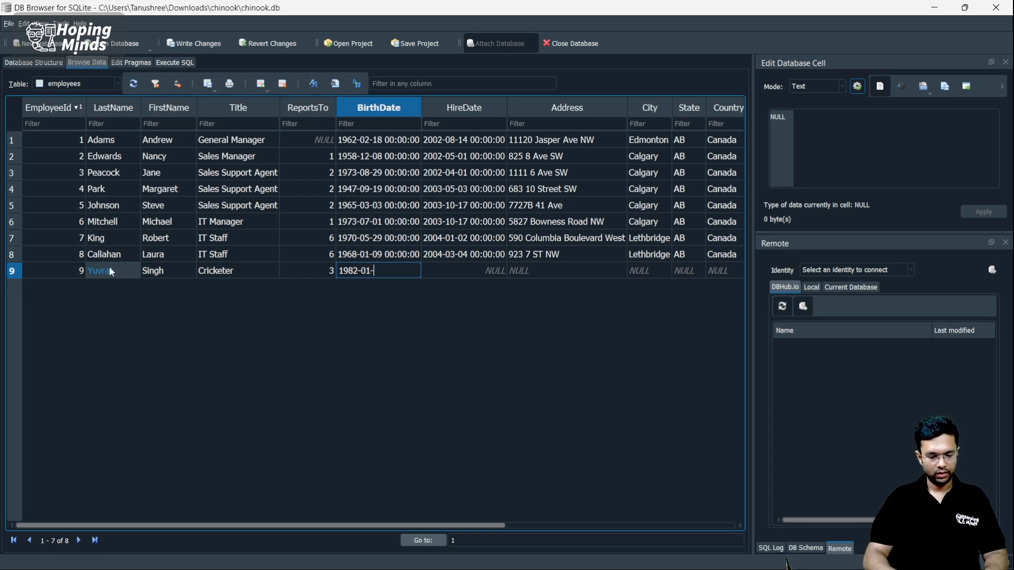
text(05)
key(Return)
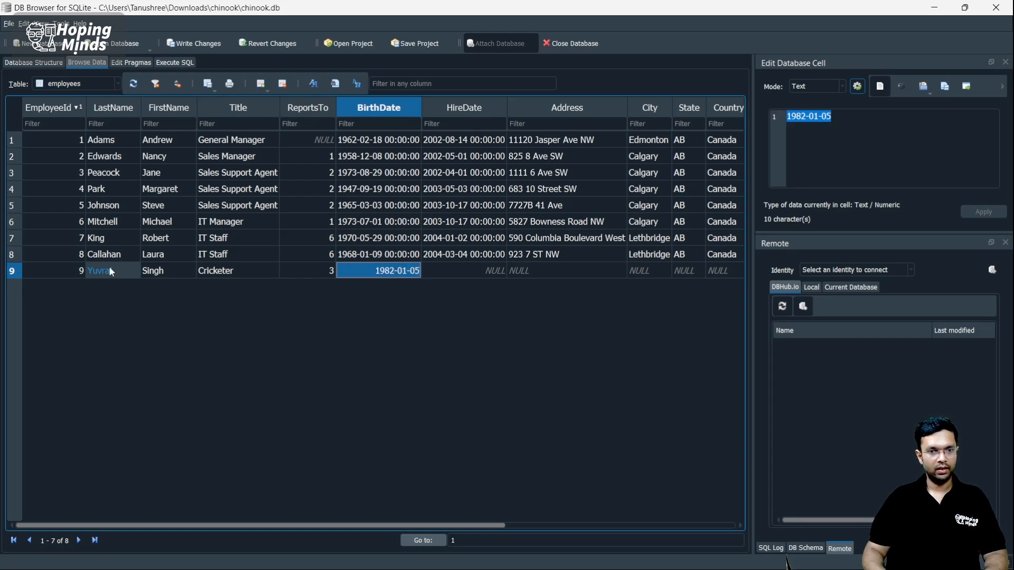
key(Tab)
key(shift+Tab)
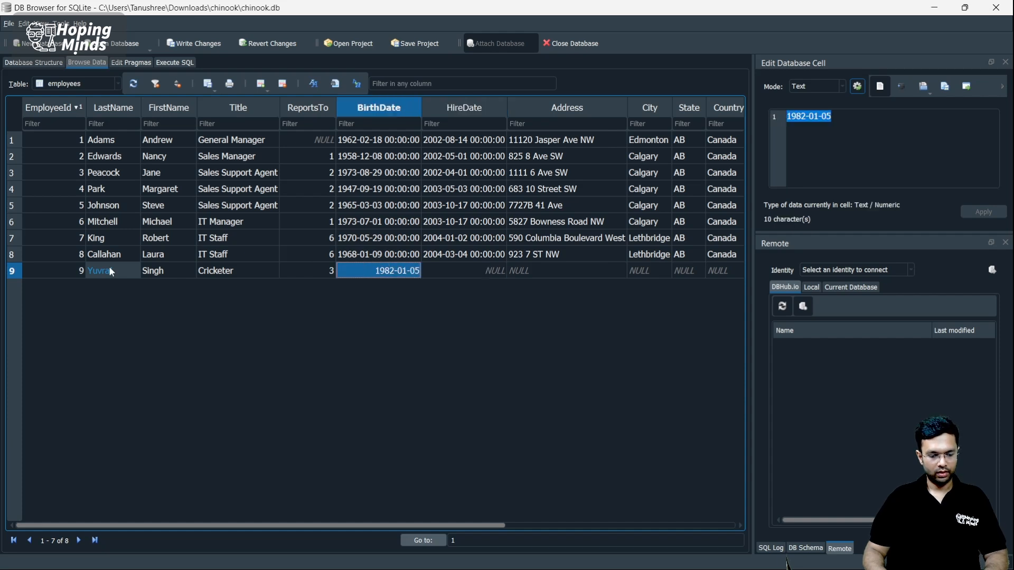
Step: Set the new employee record's HireDate to 2005-01-05, reusing the birth date entry as a base
key(Tab)
text(1982-01-05)
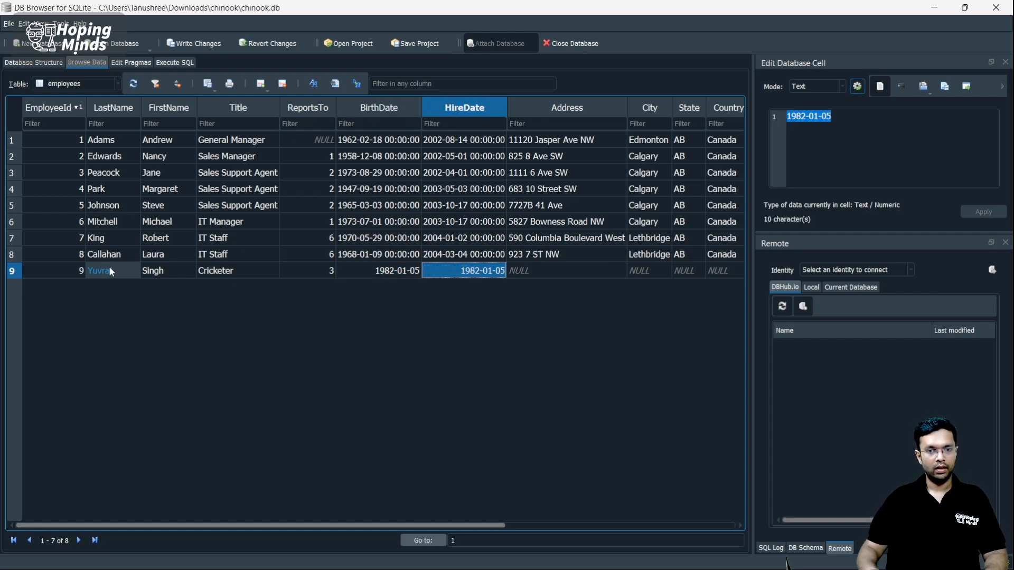
double_click(470, 272)
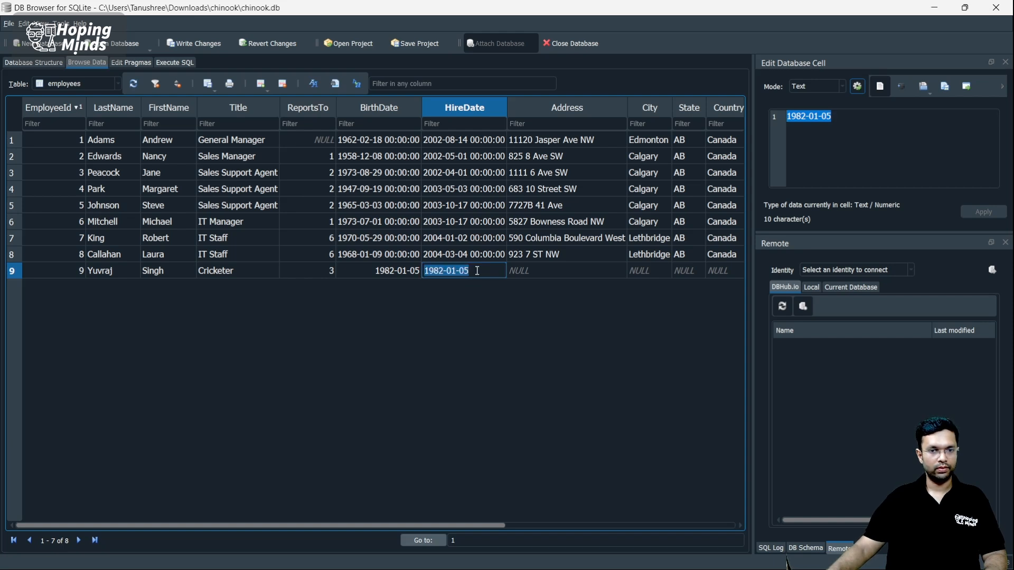
click(476, 270)
key(shift+Home)
text(2005)
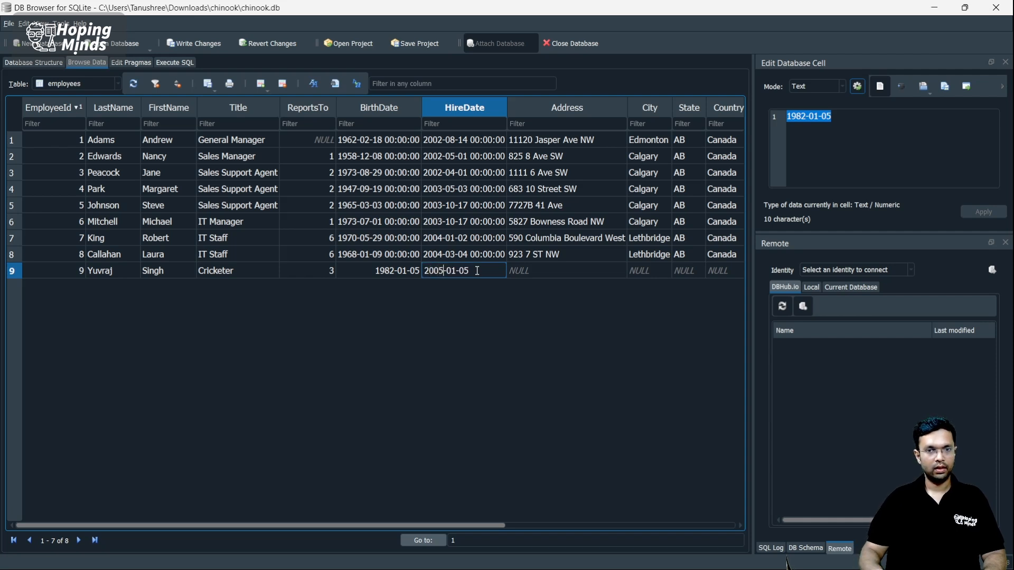
key(Tab)
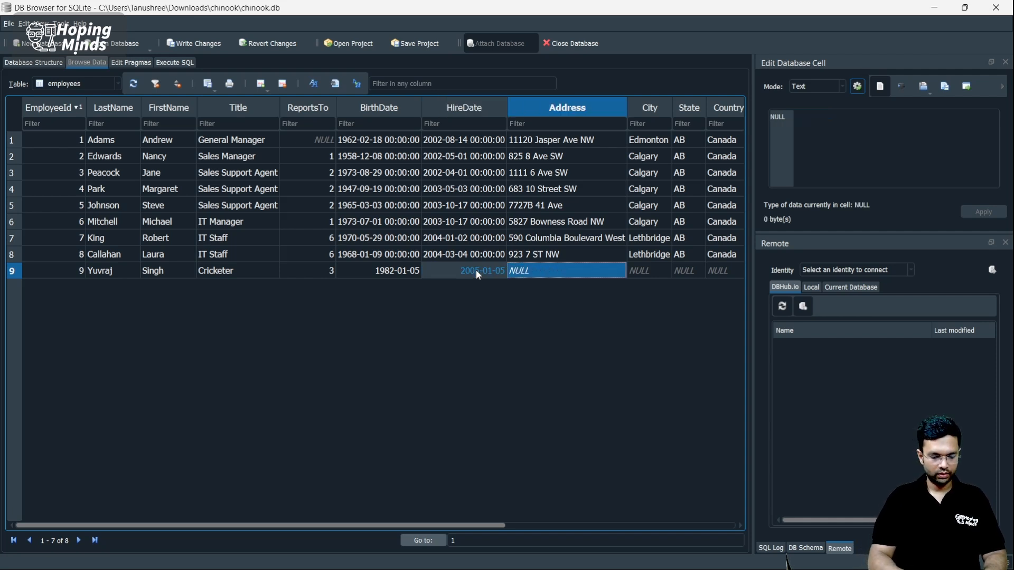
Step: Fill in the new employee's Address and City values
text(U)
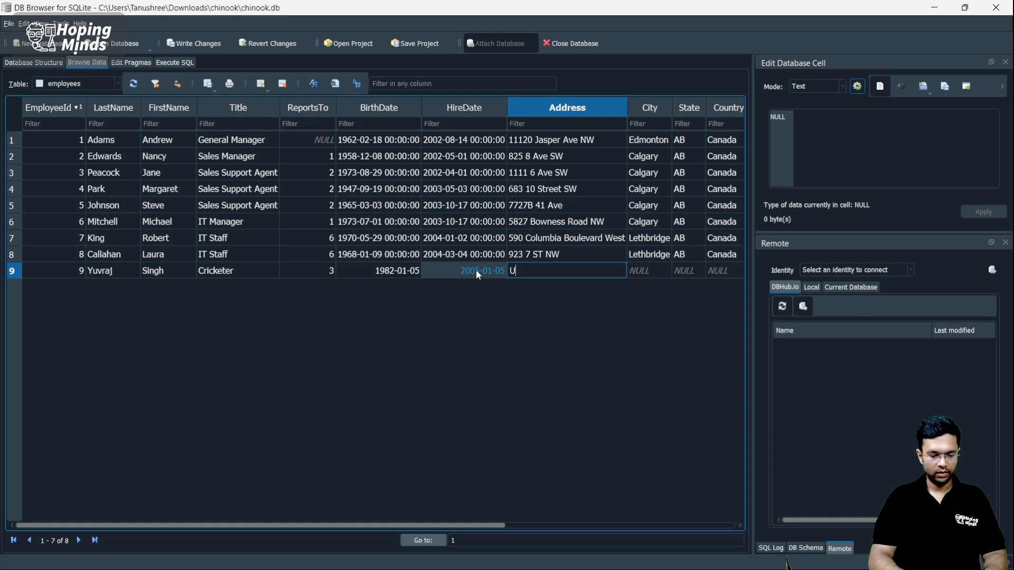
text(ttarakhand)
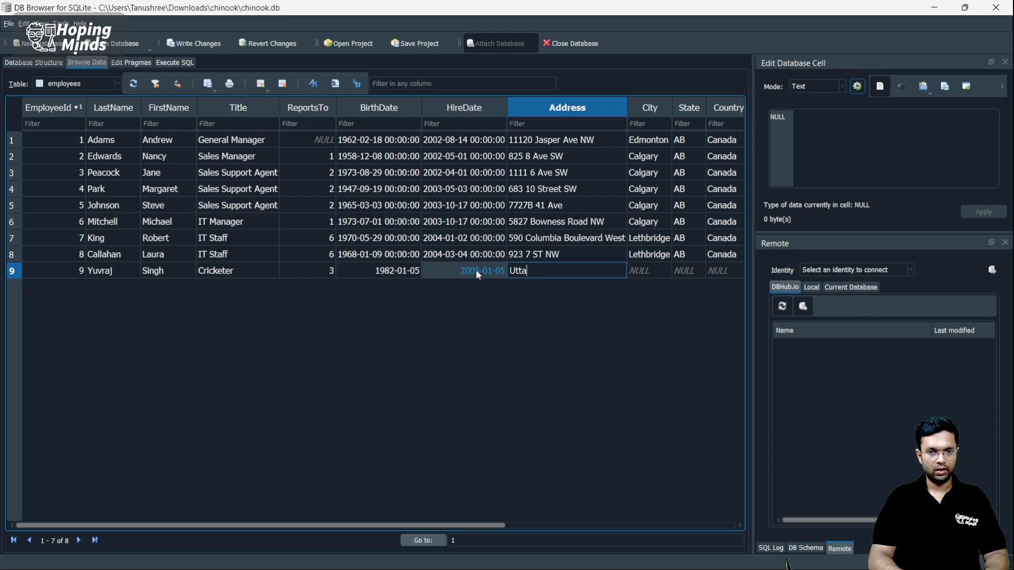
key(Return)
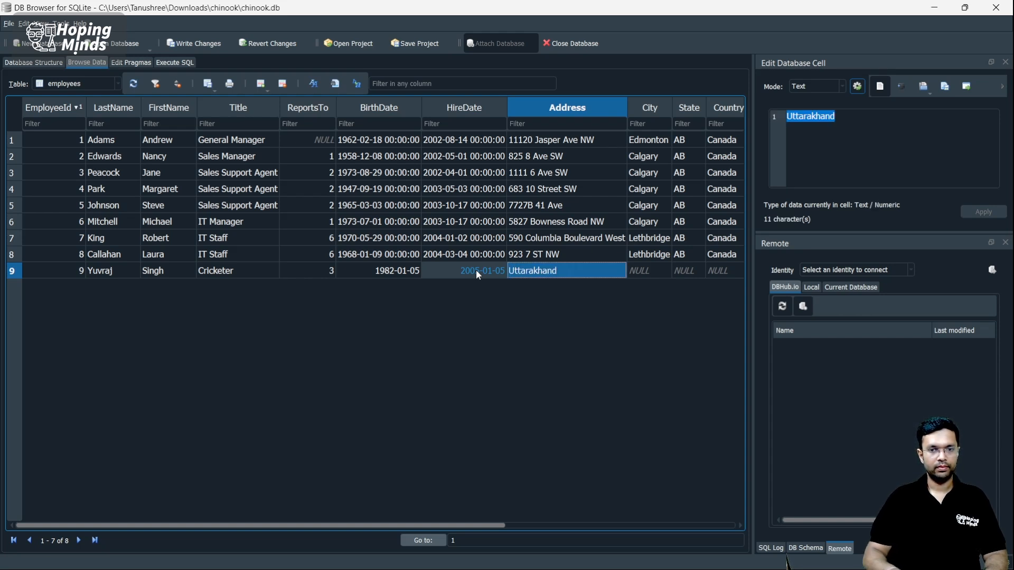
key(Tab)
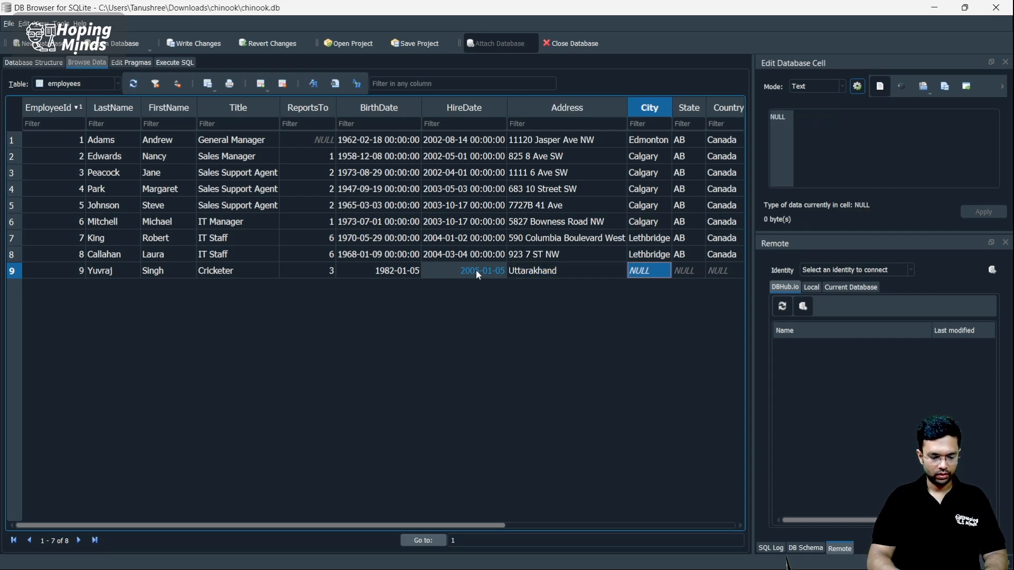
text(P)
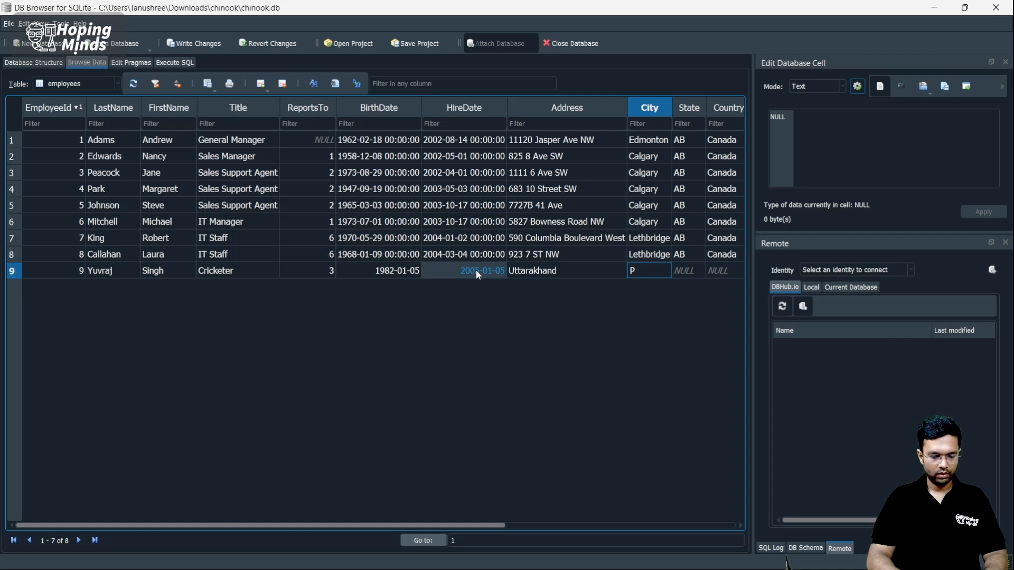
text(imp)
text(a)
text(r)
key(BackSpace)
text(ri)
key(Return)
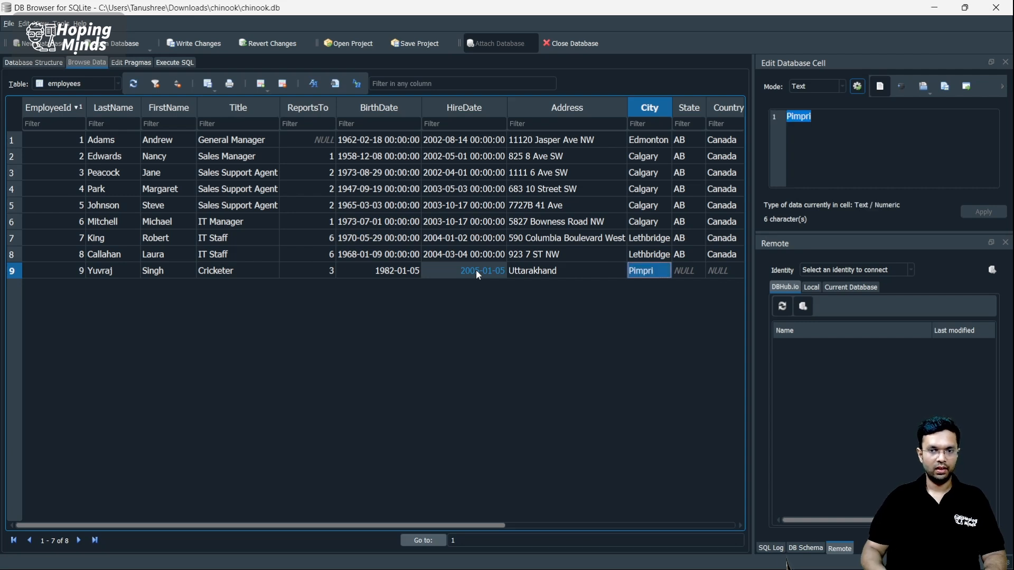
Step: Set the new employee record's State to UT and Country to India, and write the changes to the database
key(Tab)
text(UT)
key(Tab)
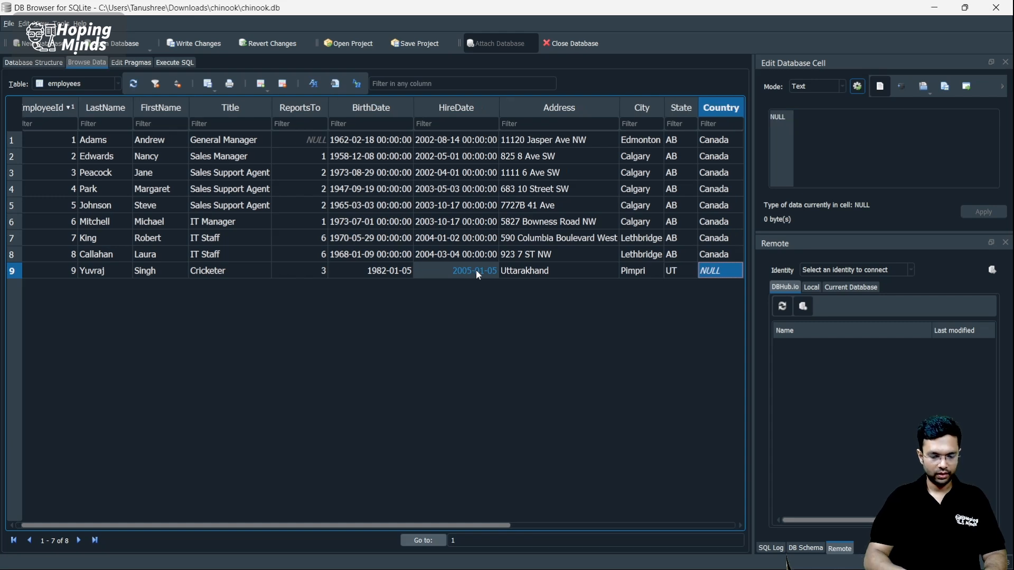
text(India)
key(Return)
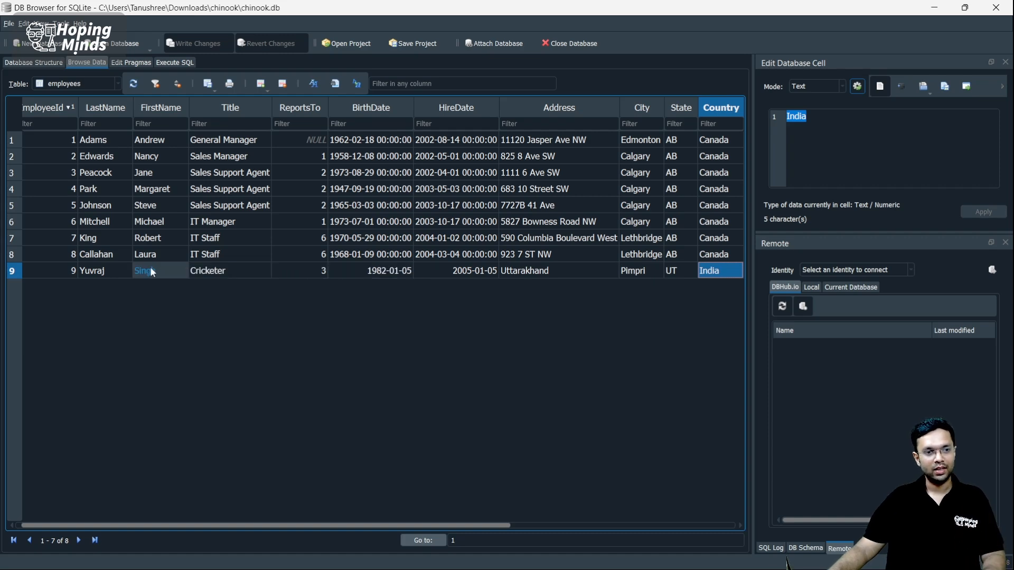
Step: Execute the ReportsTo BETWEEN 2 and 6 query again and highlight the new Cricketer record in its results
drag(80, 271, 613, 273)
click(680, 271)
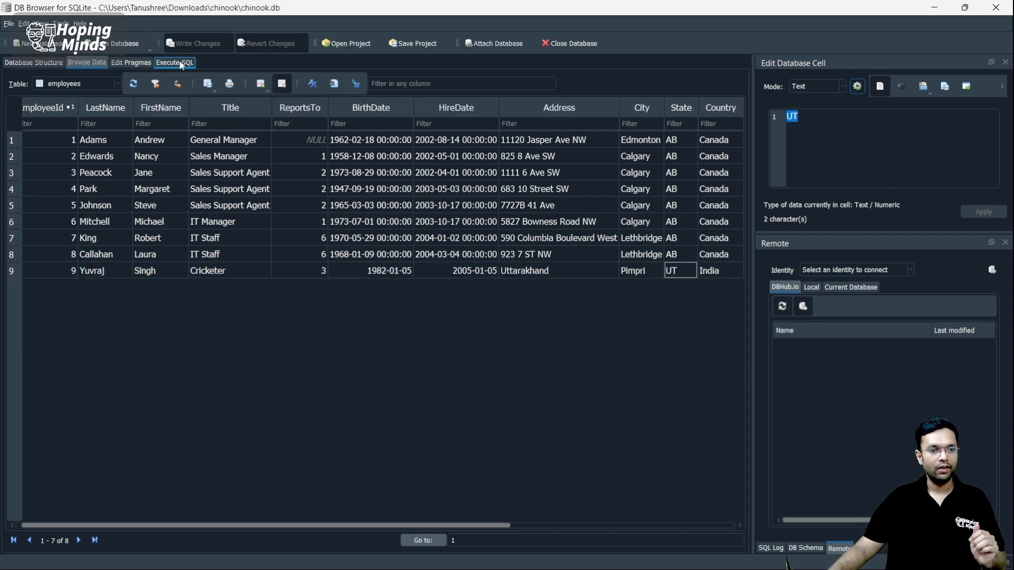
click(176, 63)
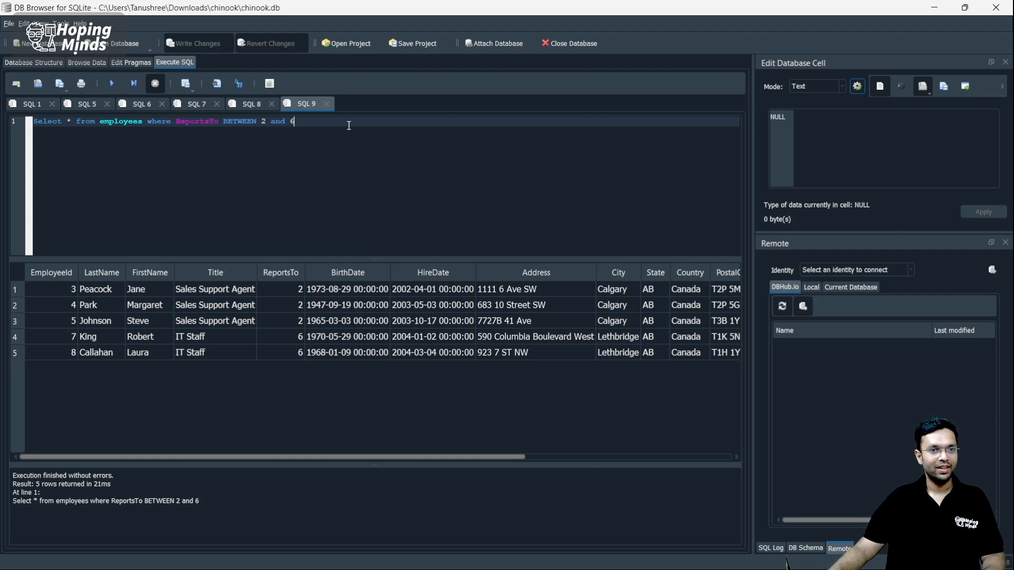
click(110, 83)
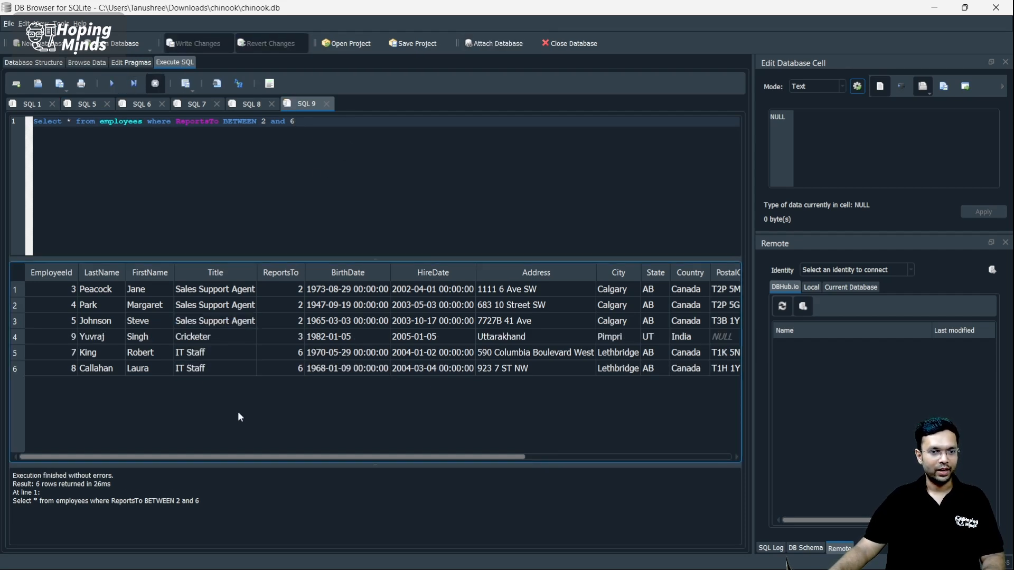
drag(92, 337, 702, 339)
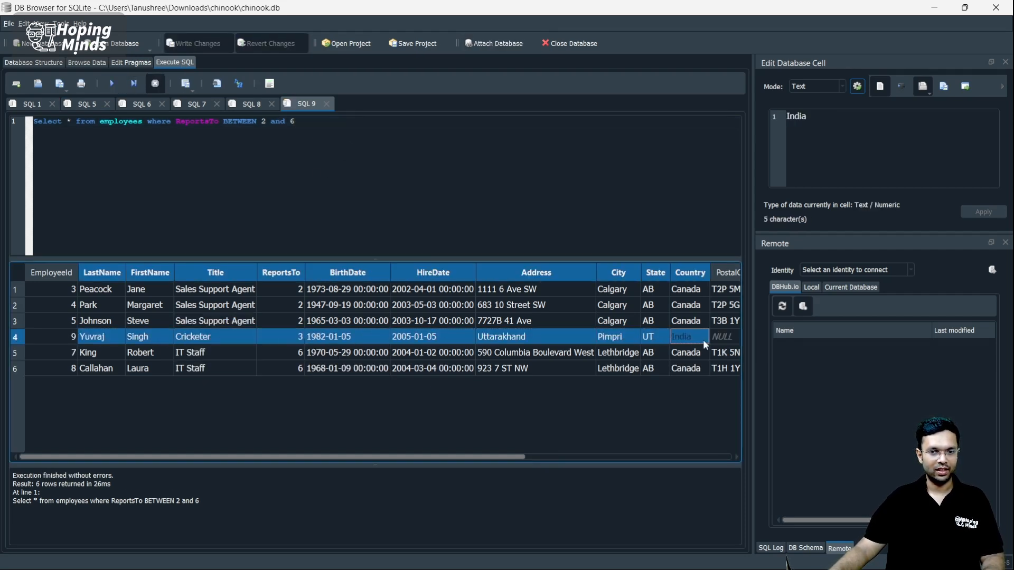
drag(495, 458, 297, 477)
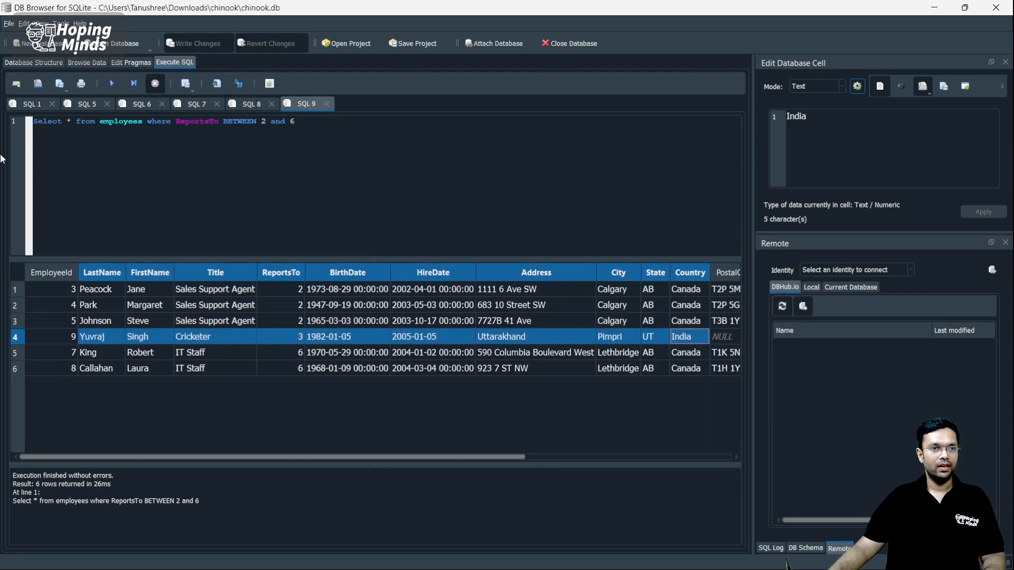
Step: Mark the IN keyword in the SQL 1 keyword list and return to the employees table data to examine it
click(76, 63)
click(169, 63)
click(31, 105)
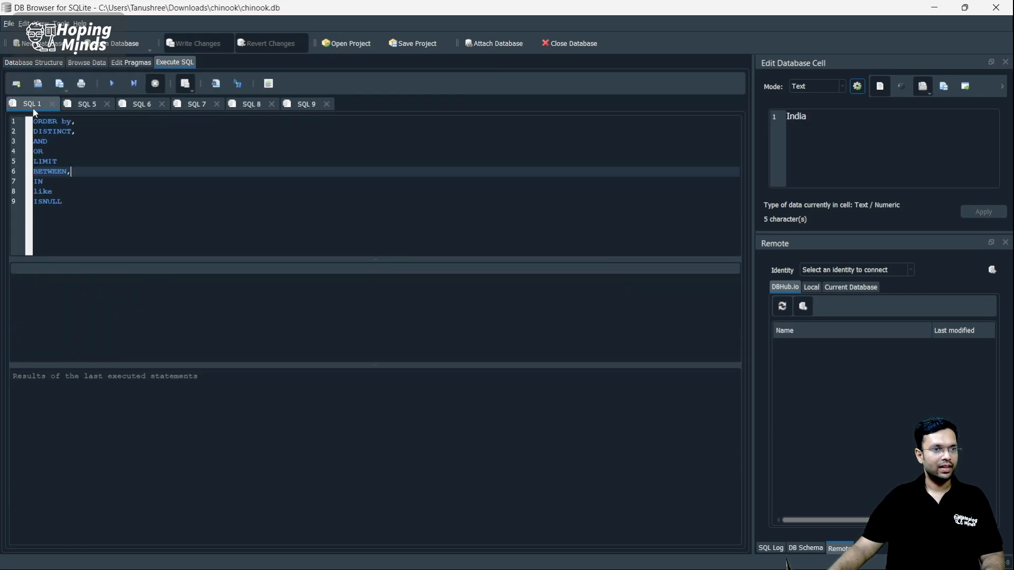
click(92, 186)
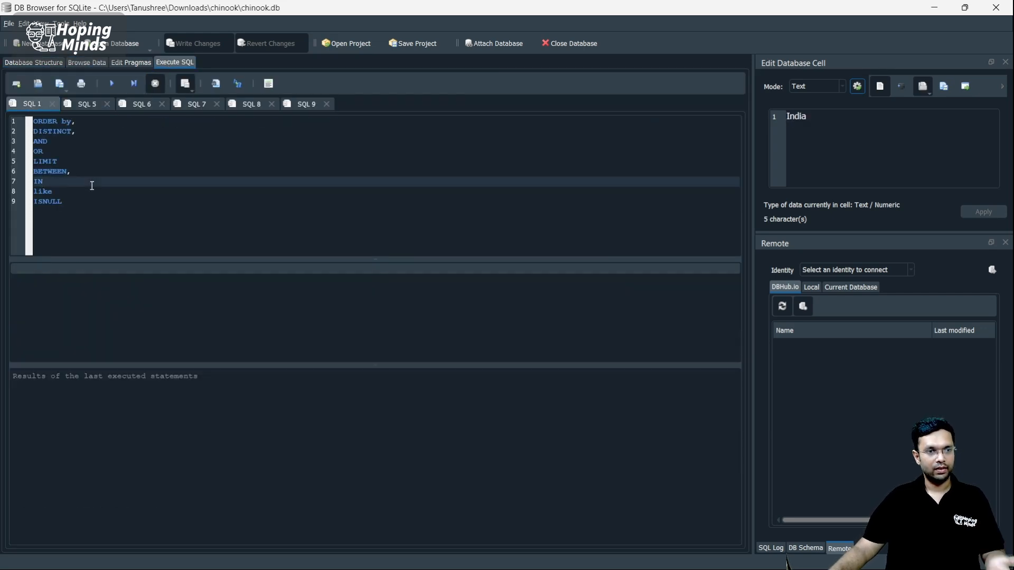
click(86, 62)
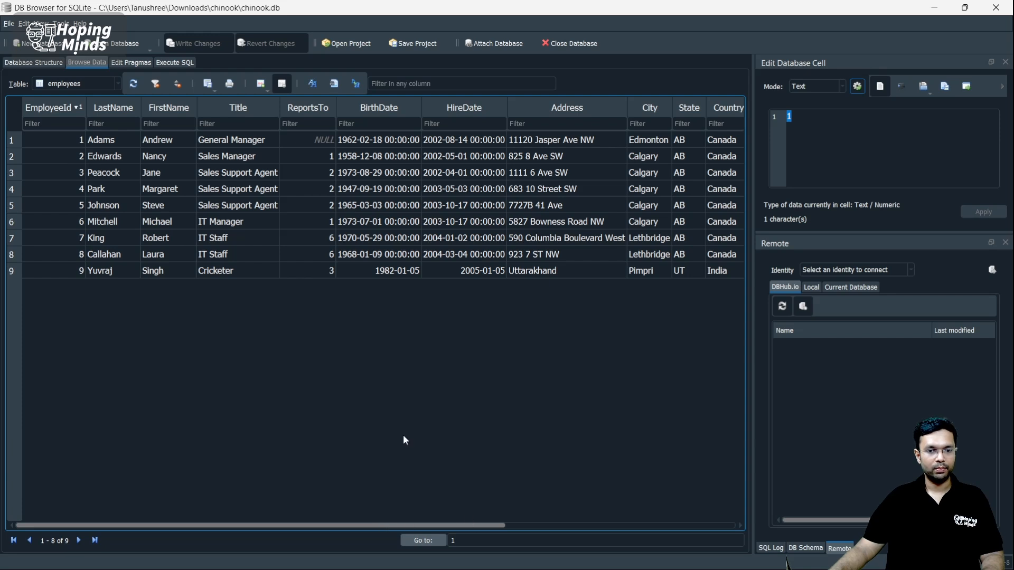
Step: Mark the IN keyword in the SQL 1 list and start the query Select * from Invoices in a new SQL tab
click(175, 63)
double_click(38, 181)
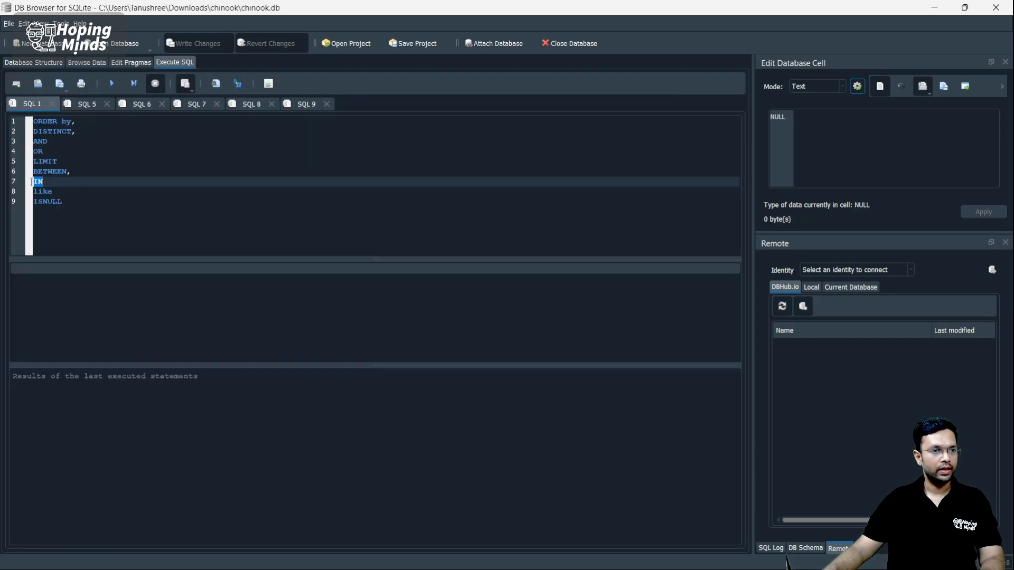
click(16, 85)
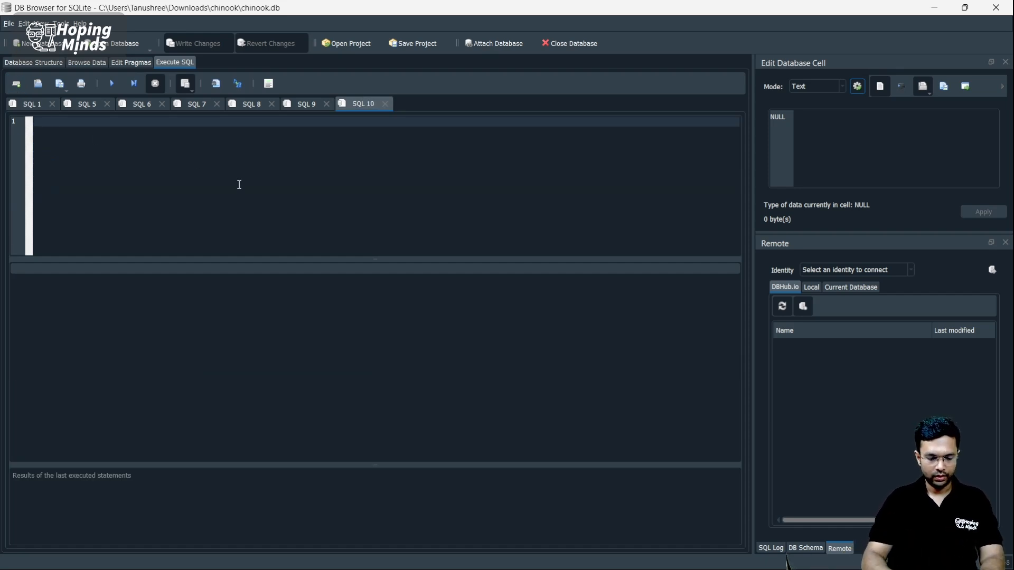
text(select * from)
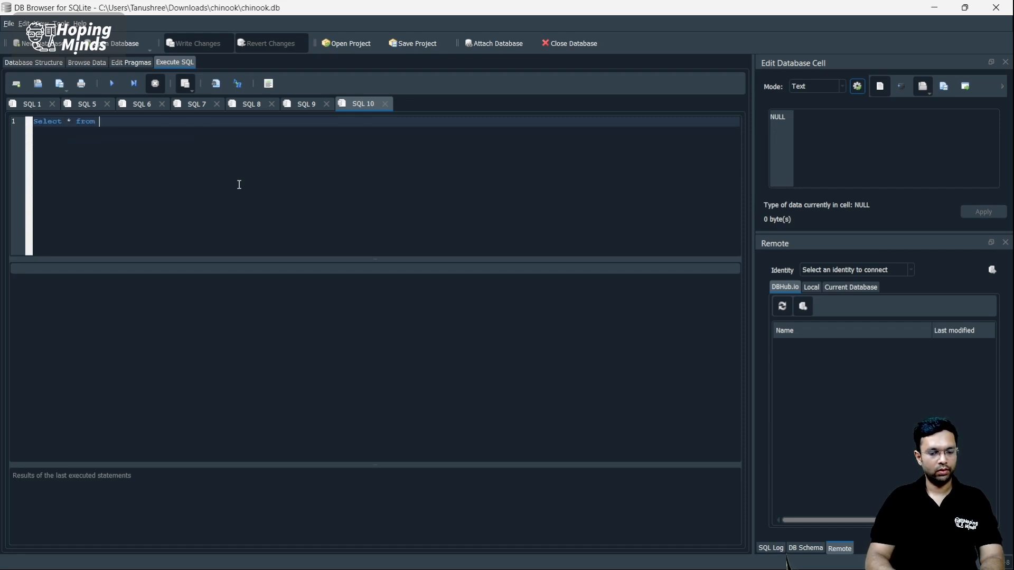
text( In)
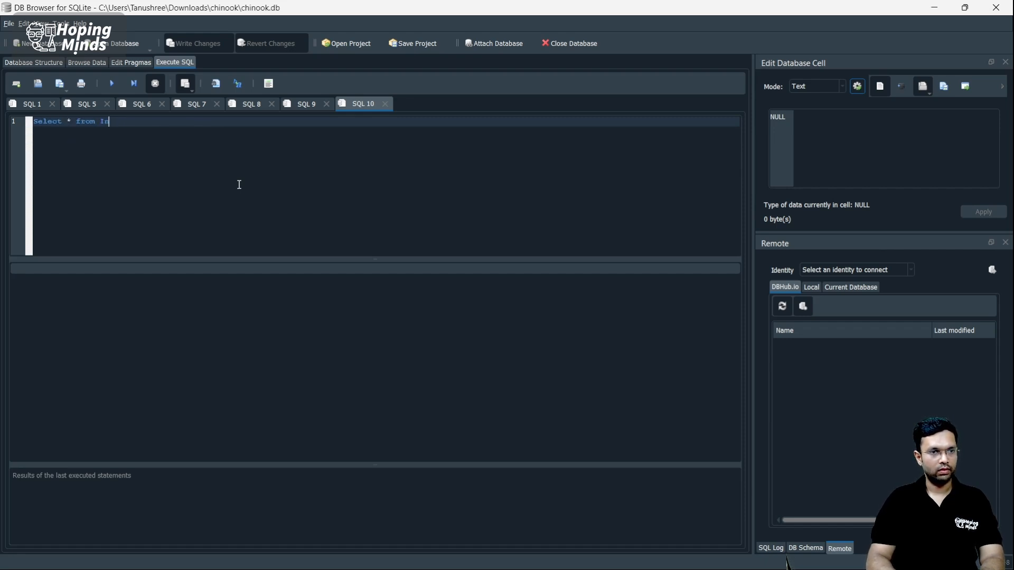
text(vovoices)
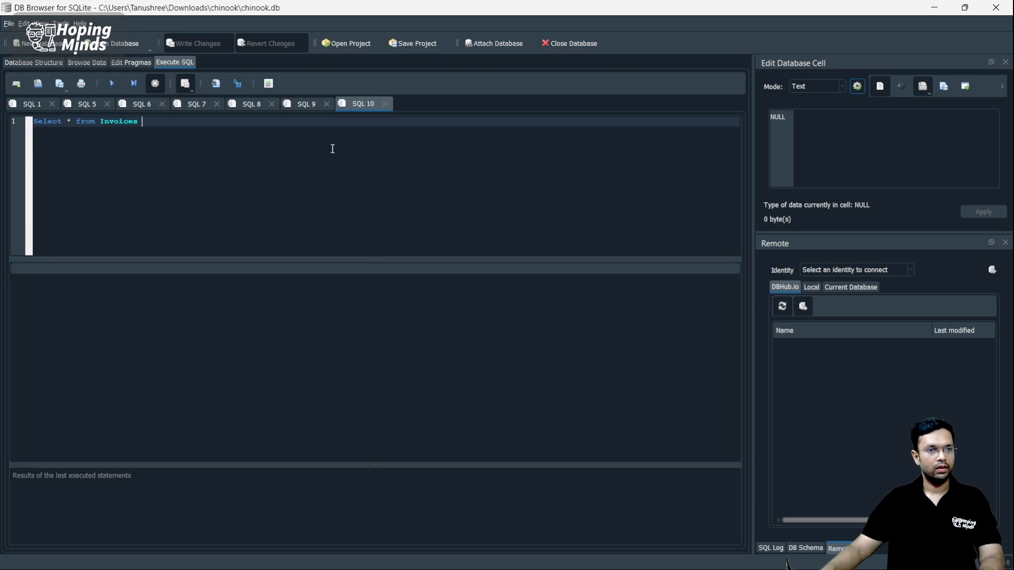
Step: Check the columns of the invoices table and extend the Invoices query with the opening of a where CustomerId in ( condition
click(99, 64)
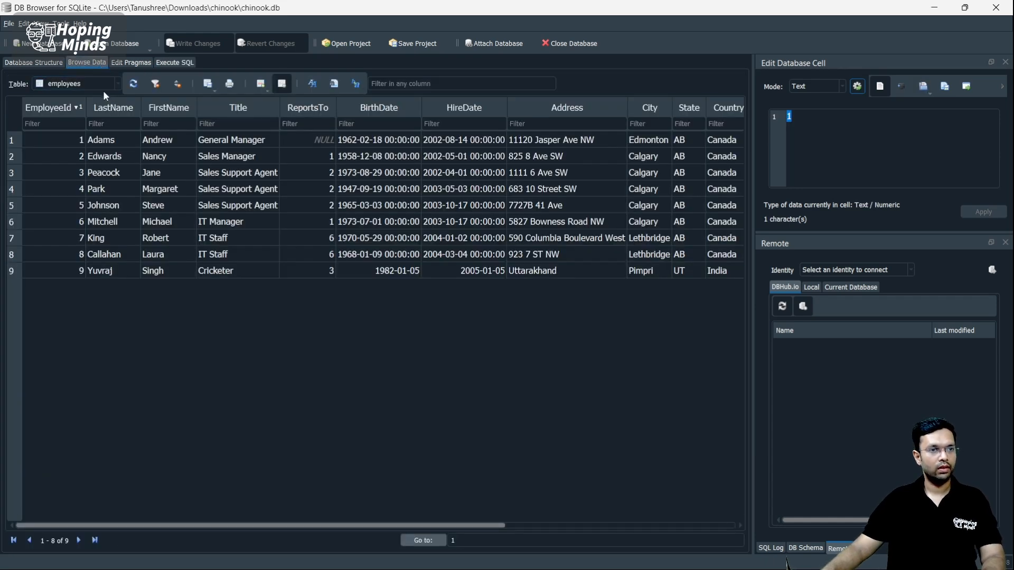
click(103, 88)
click(61, 160)
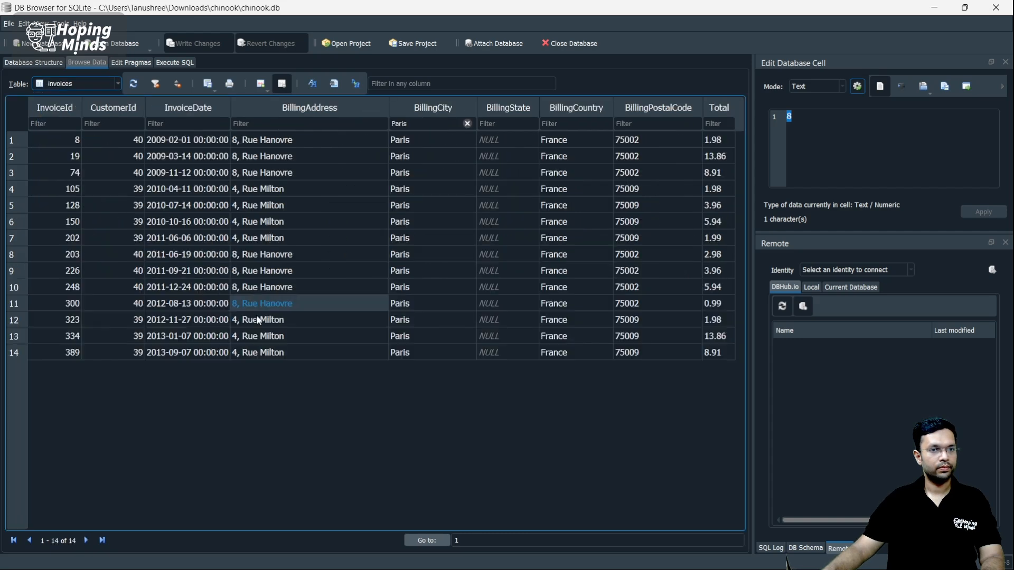
click(65, 141)
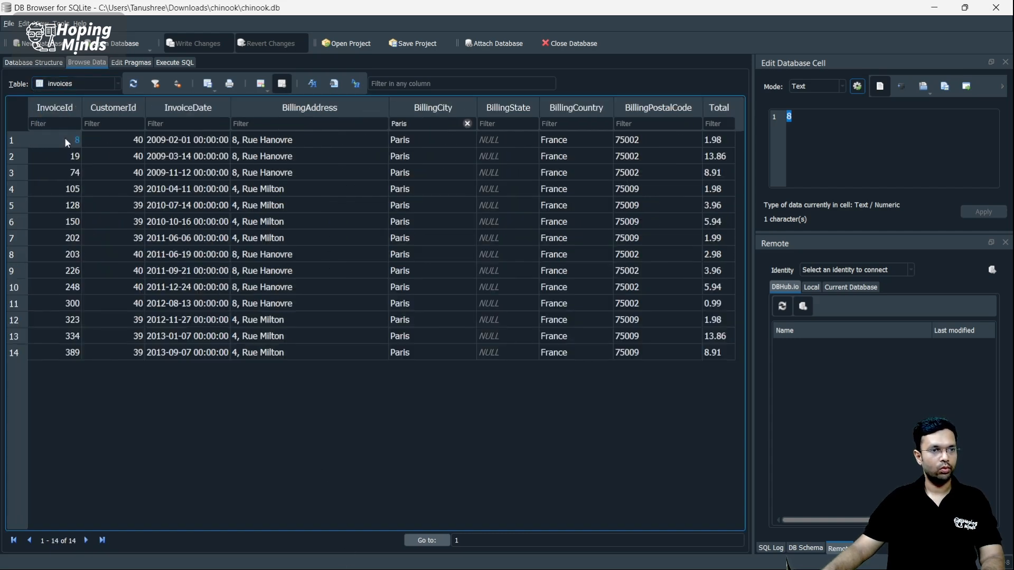
click(168, 64)
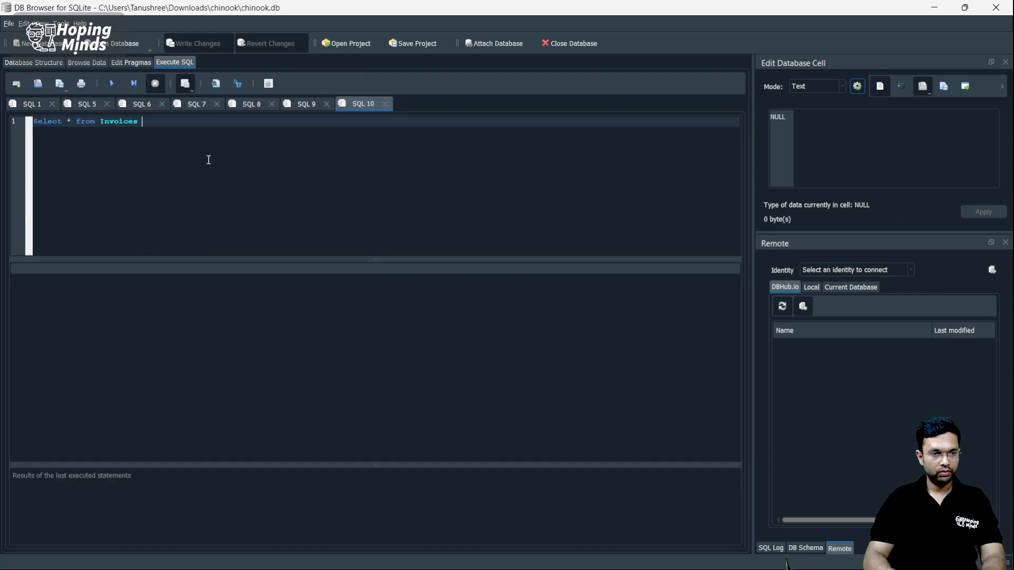
text(where c)
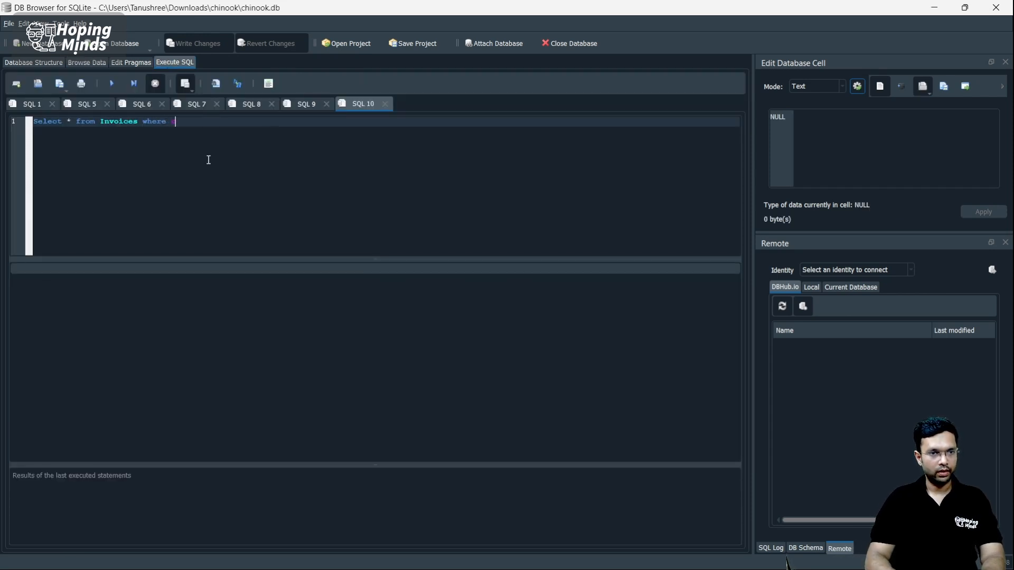
text(ust)
key(Return)
text(in ()
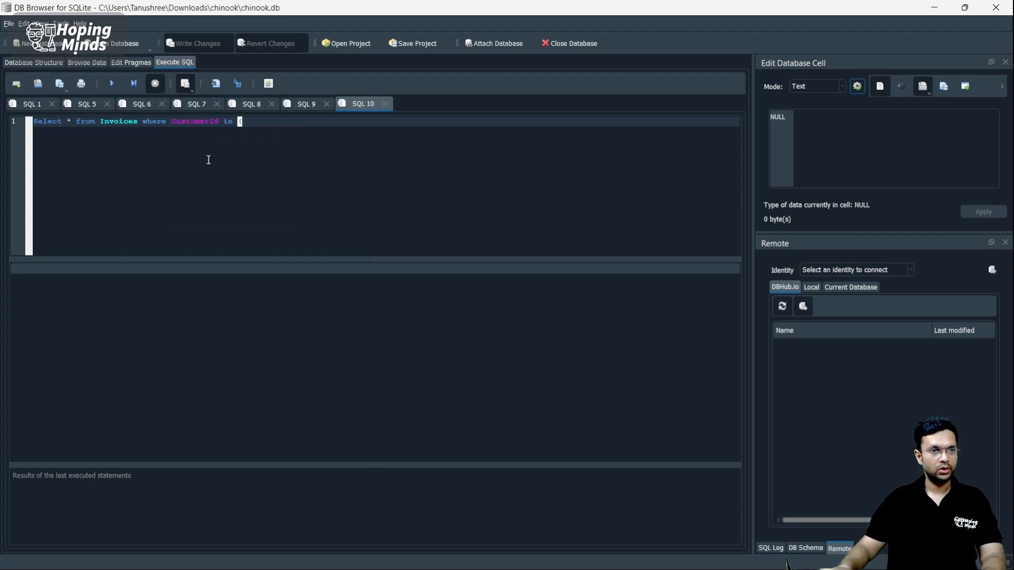
Step: Clear the BillingCity filter from the invoices table data and select the first invoice's CustomerId
click(87, 63)
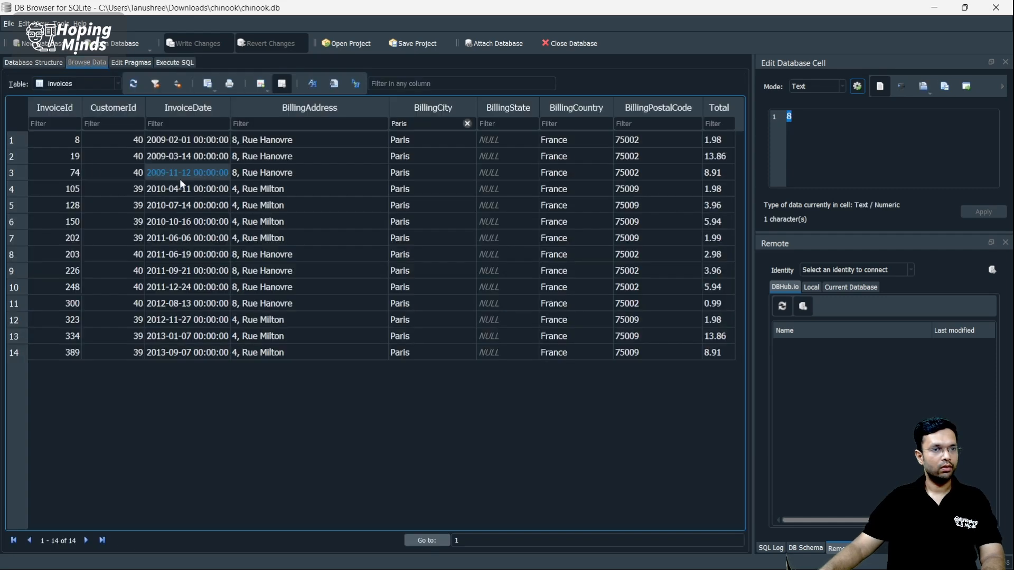
click(148, 209)
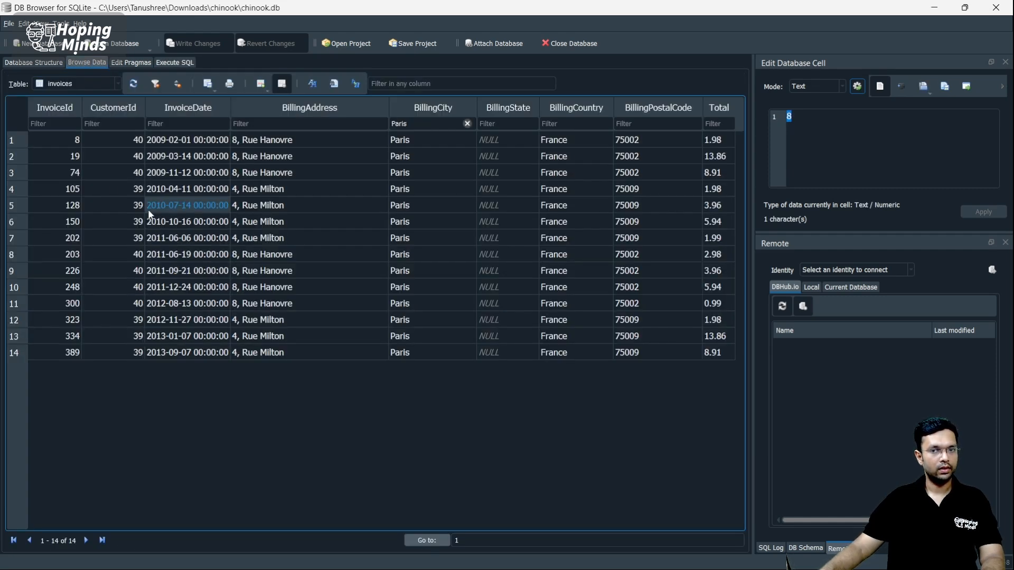
double_click(429, 123)
key(BackSpace)
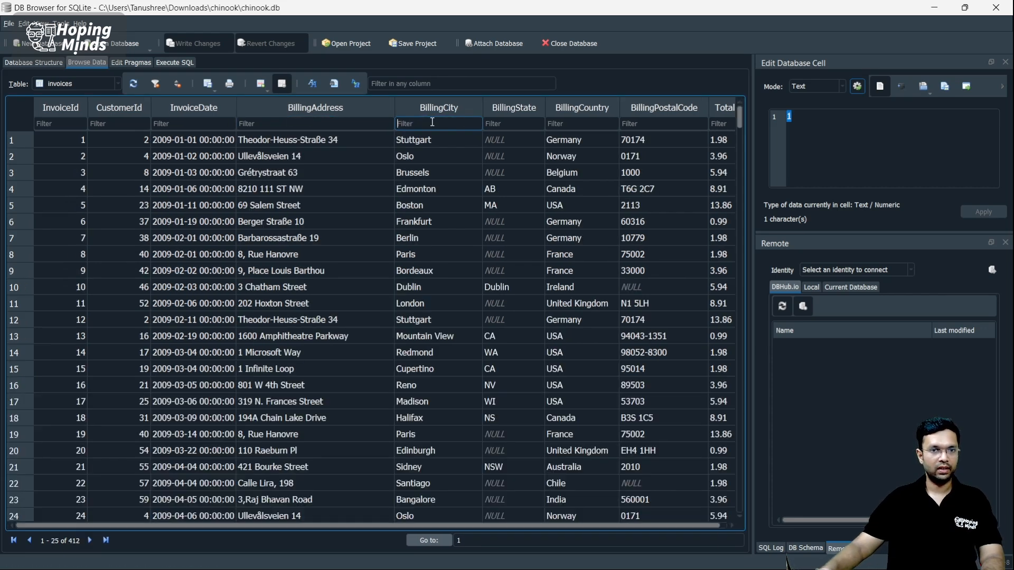
click(128, 142)
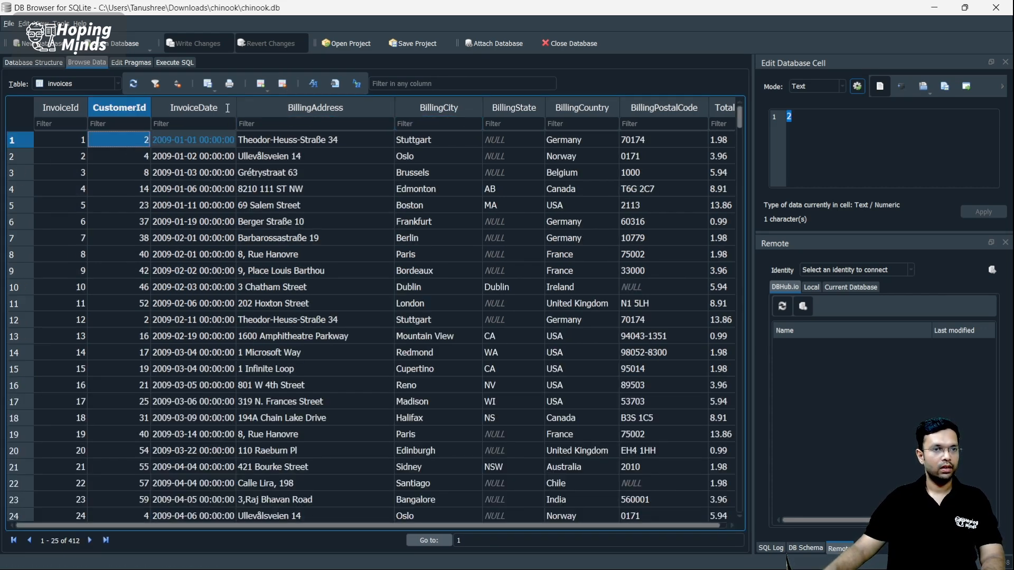
Step: Complete the IN list of the Invoices query as (2,39) and execute it
click(175, 62)
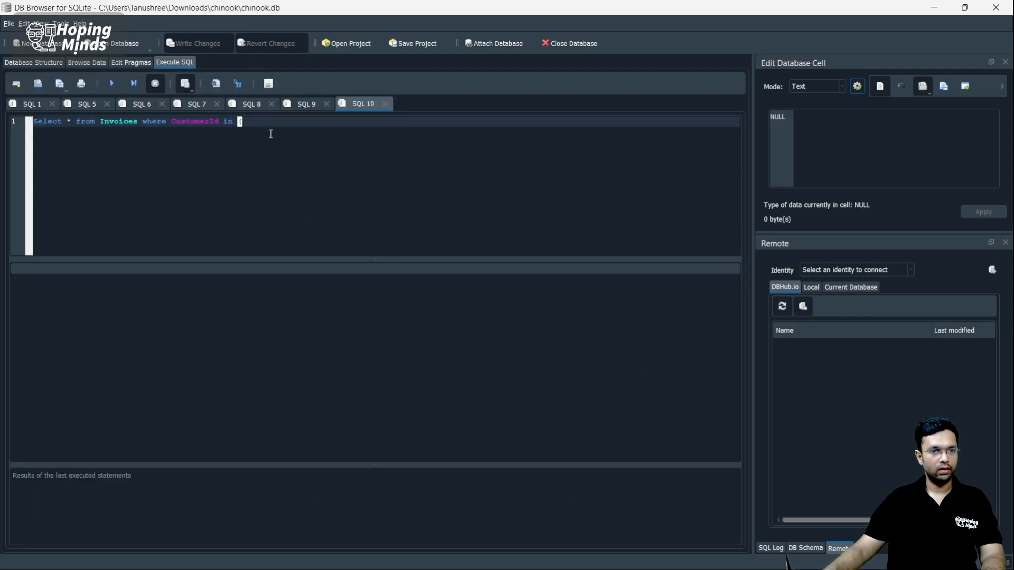
text(2,39))
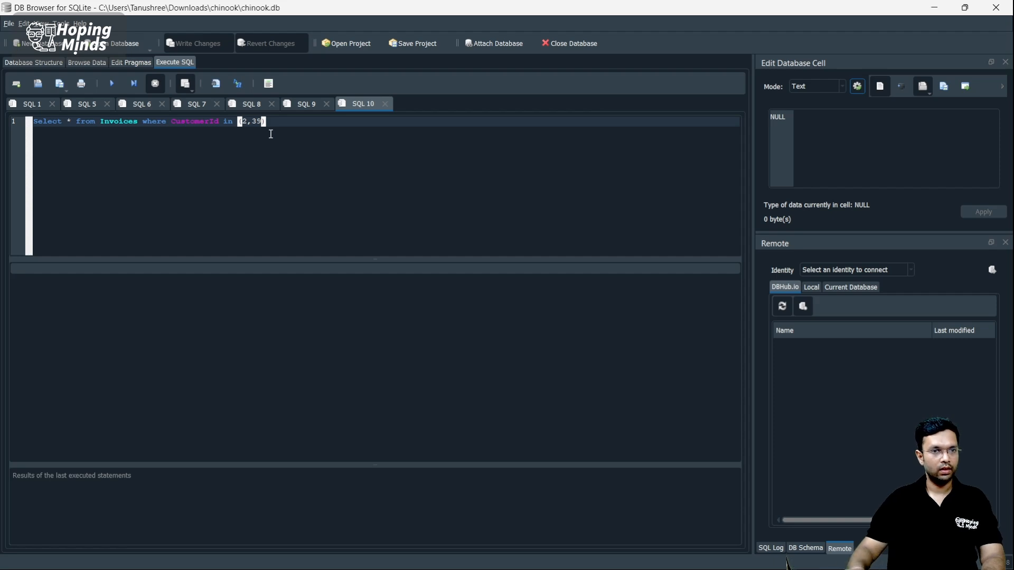
click(111, 83)
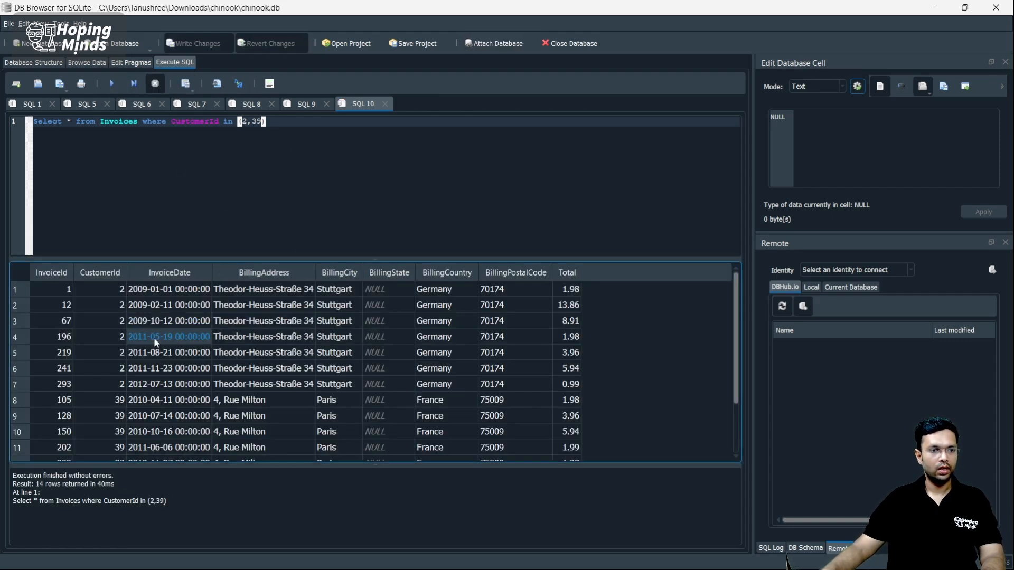
Step: Examine the CustomerId column of the query results, highlighting the first value and several rows with CustomerId 39
click(114, 289)
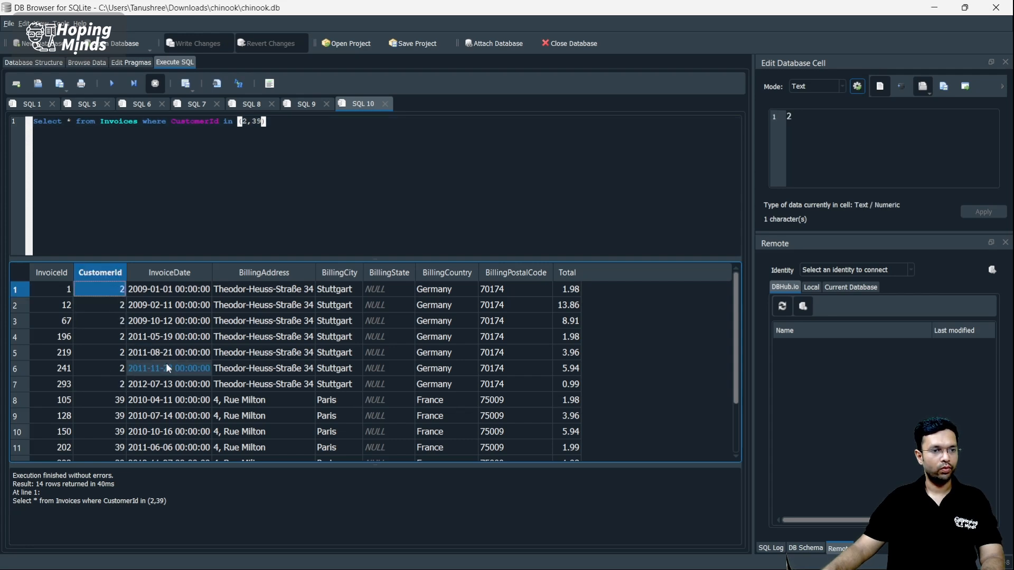
scroll(166, 363, down, 1)
scroll(124, 388, up, 1)
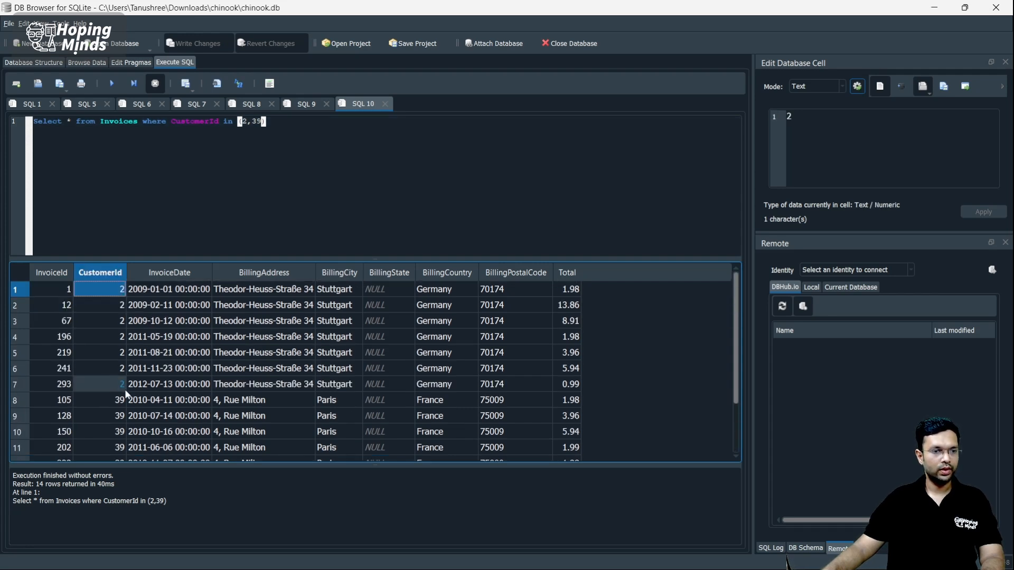
drag(118, 401, 120, 447)
scroll(255, 370, down, 1)
click(151, 179)
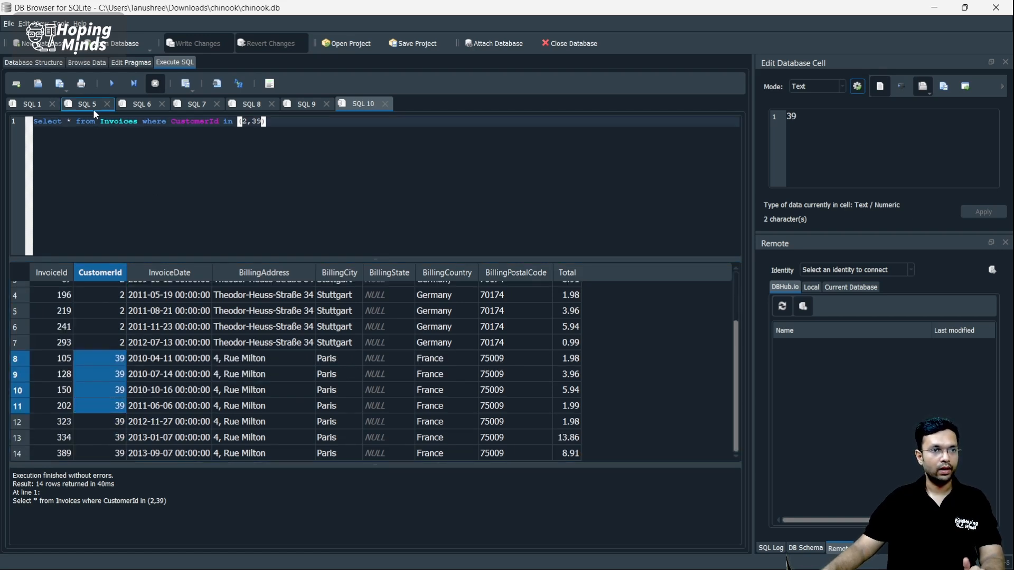
Step: Find another CustomerId in the invoices data, add 57 to the query's IN list, execute it and look through the results
click(96, 64)
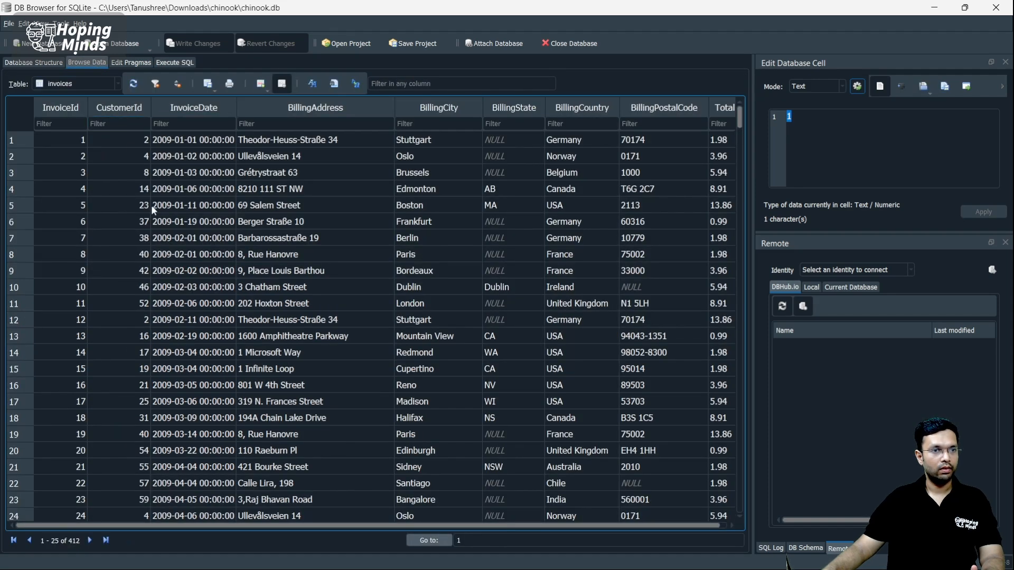
scroll(134, 269, down, 8)
click(144, 269)
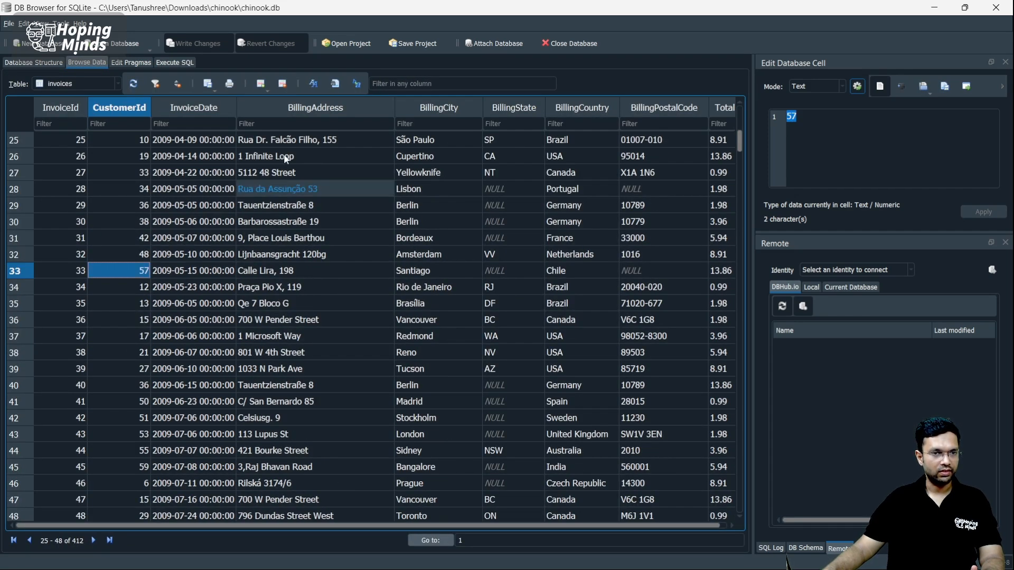
click(175, 63)
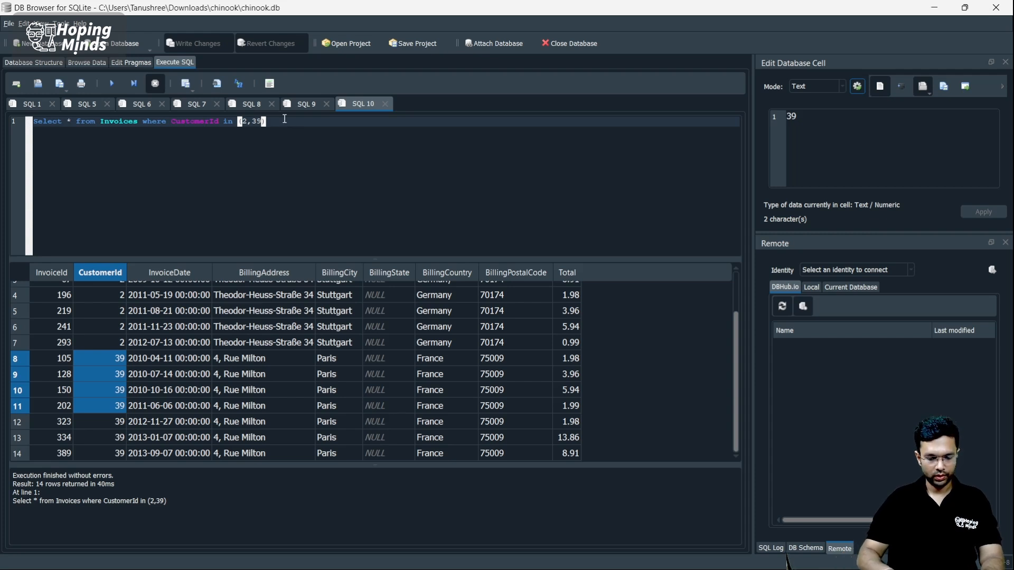
text(, 57)
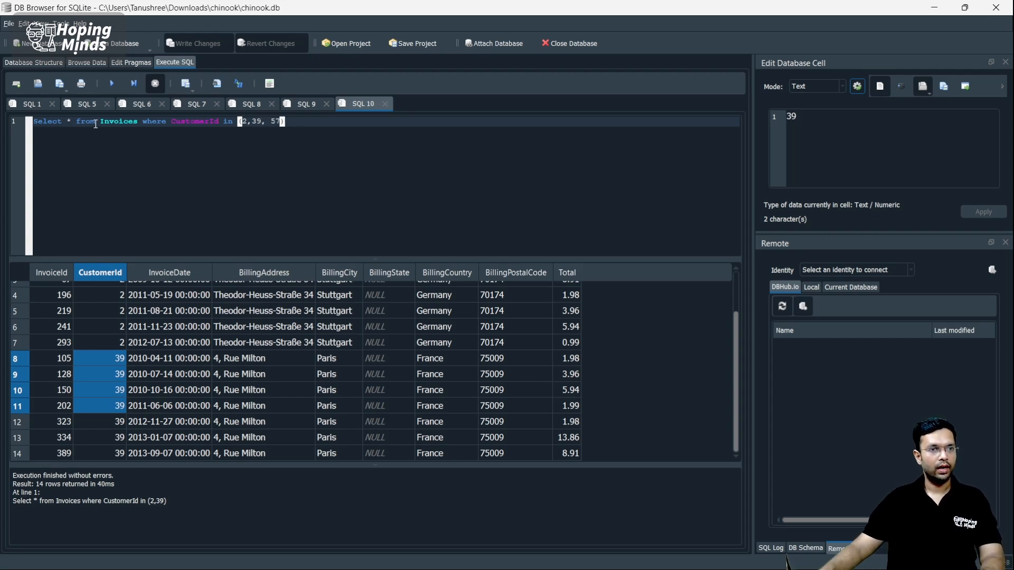
click(111, 84)
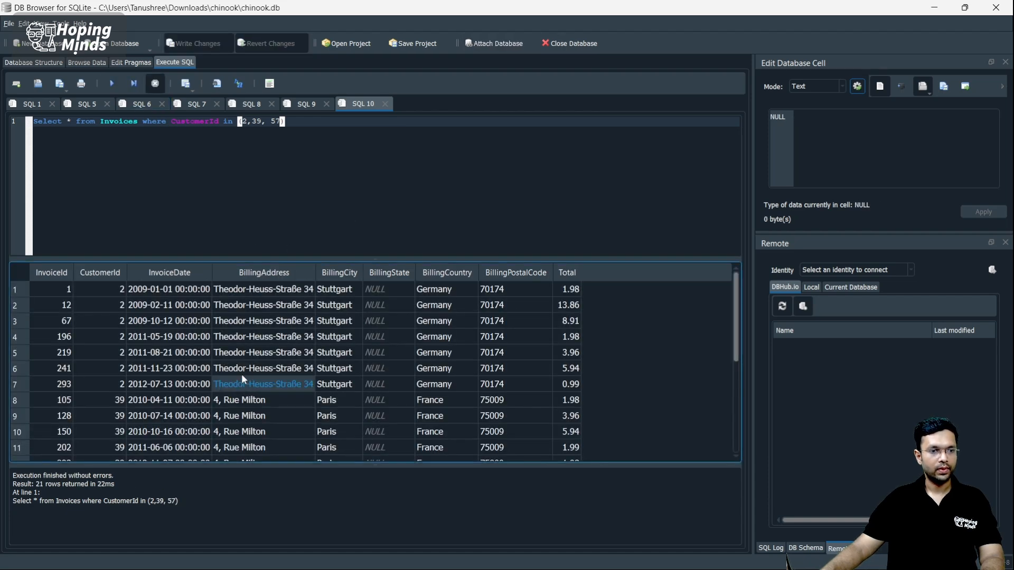
scroll(239, 366, down, 4)
scroll(220, 429, up, 4)
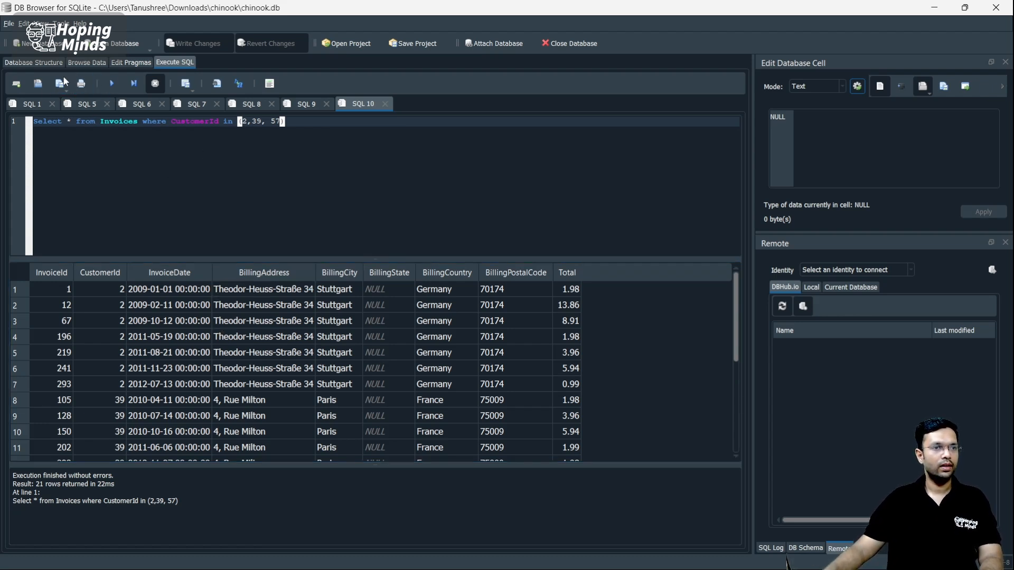
Step: Mark the like keyword in the SQL 1 keyword list and open a new SQL tab for it
click(32, 103)
click(86, 191)
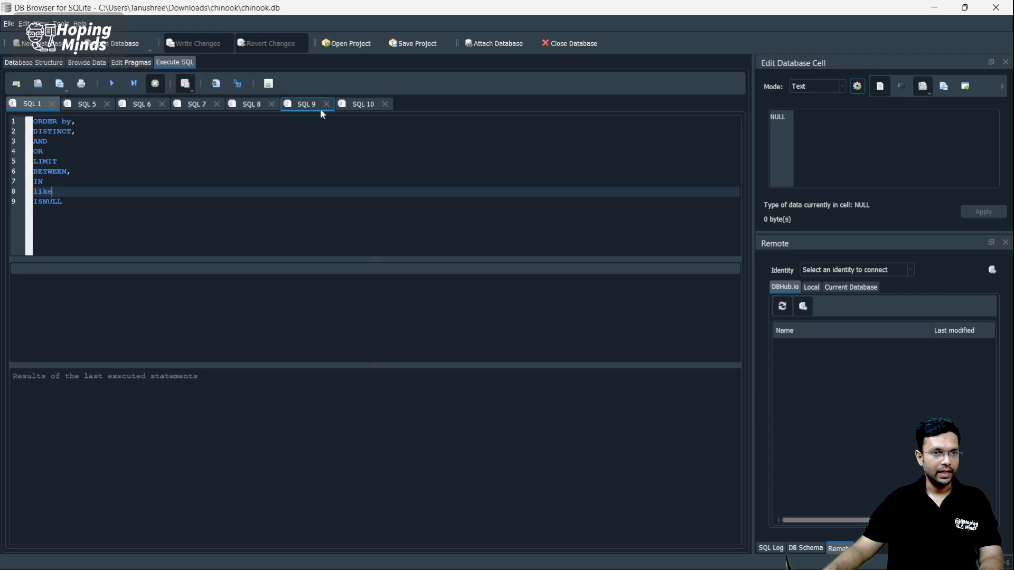
click(21, 85)
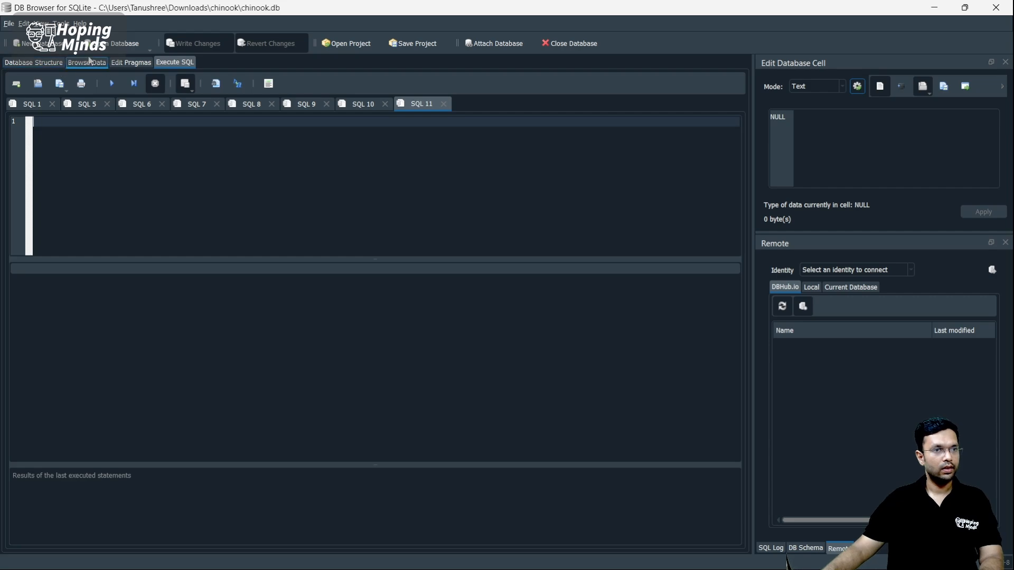
Step: Look through the invoices table data and display the customers table instead
click(87, 62)
scroll(328, 198, down, 11)
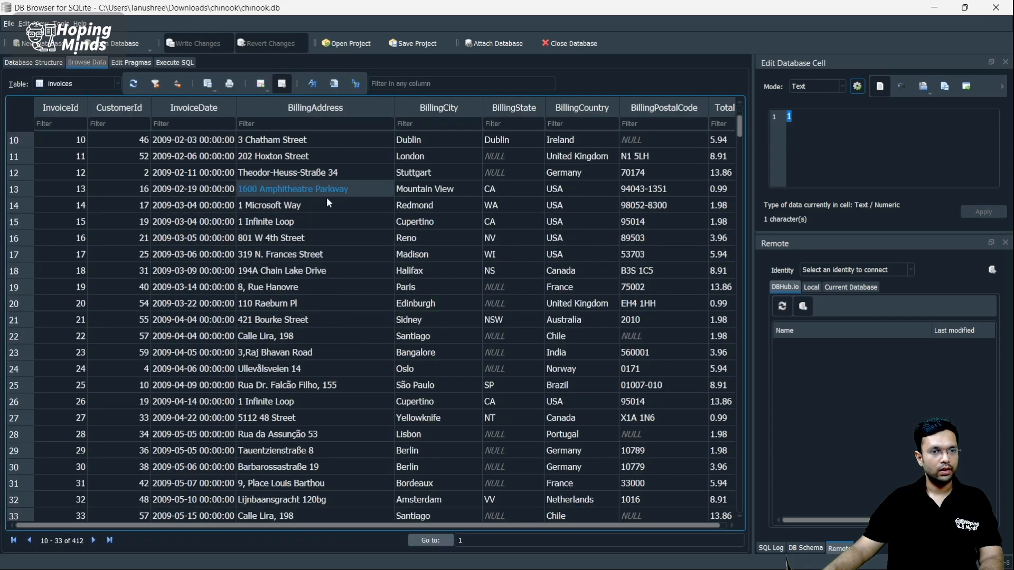
click(81, 84)
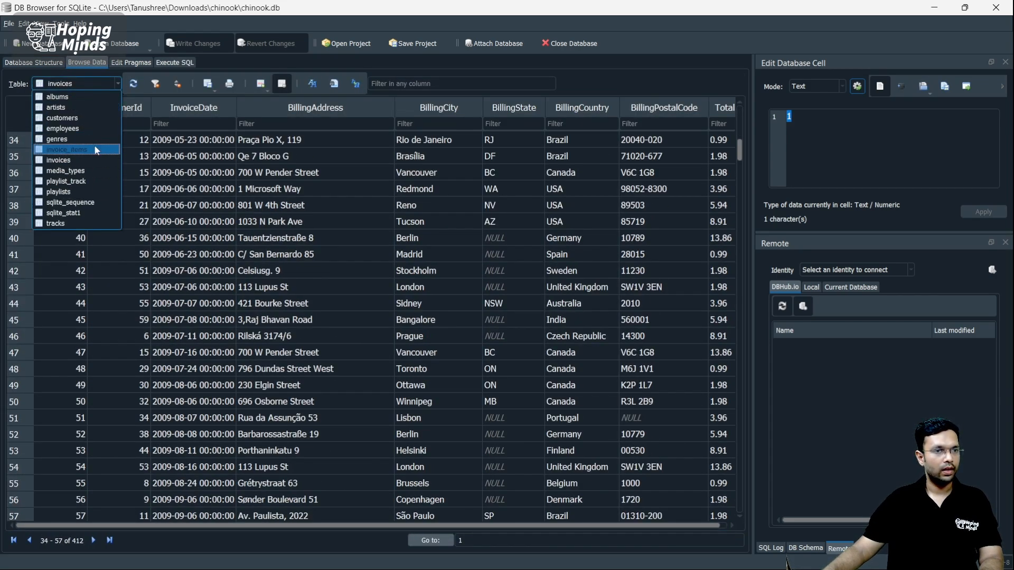
click(91, 117)
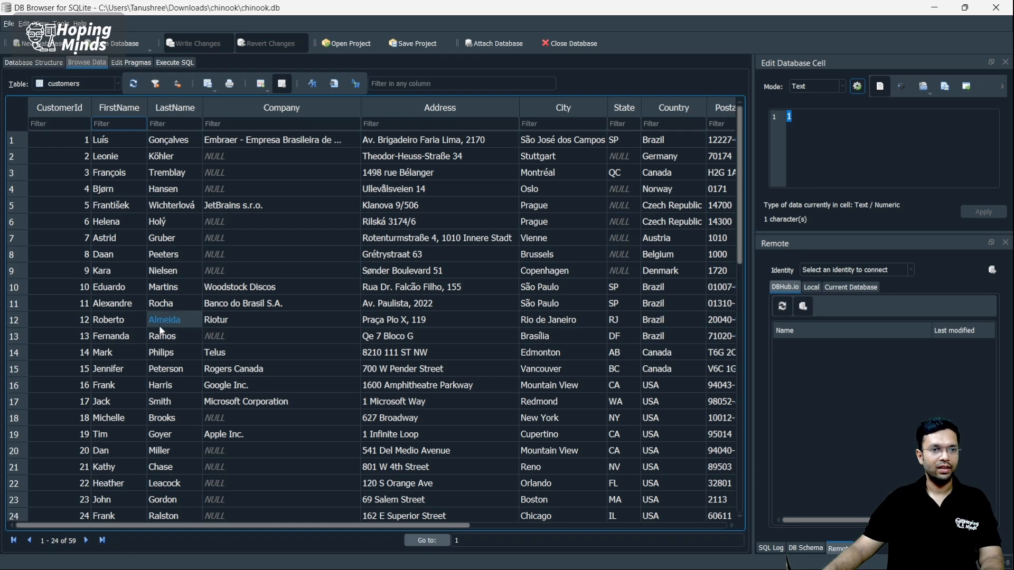
Step: Write the query Select * from customers where FirstName like "%%" in the empty SQL 11 editor
click(165, 62)
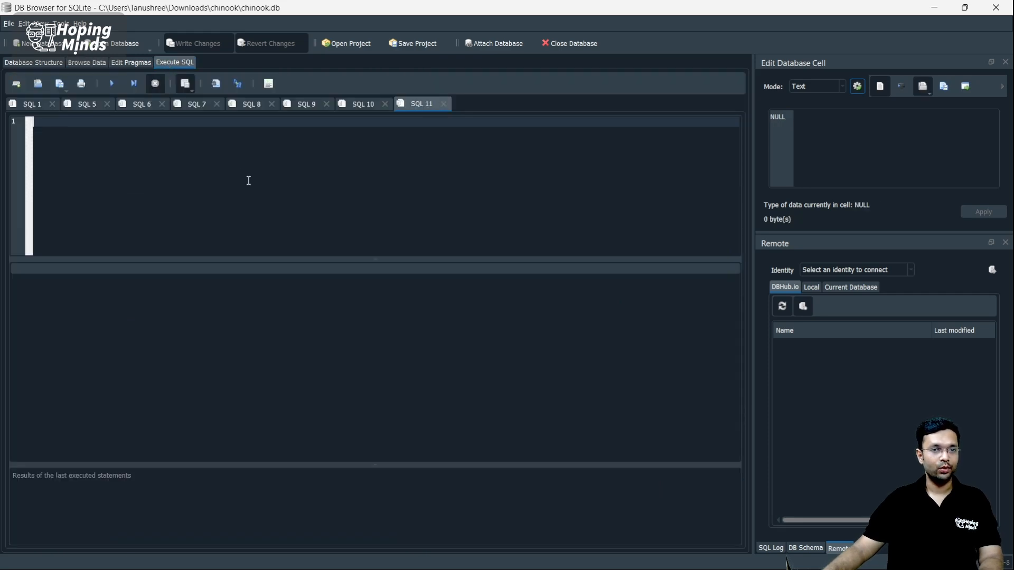
text(Select * from custom)
key(Down)
key(Return)
text(where first)
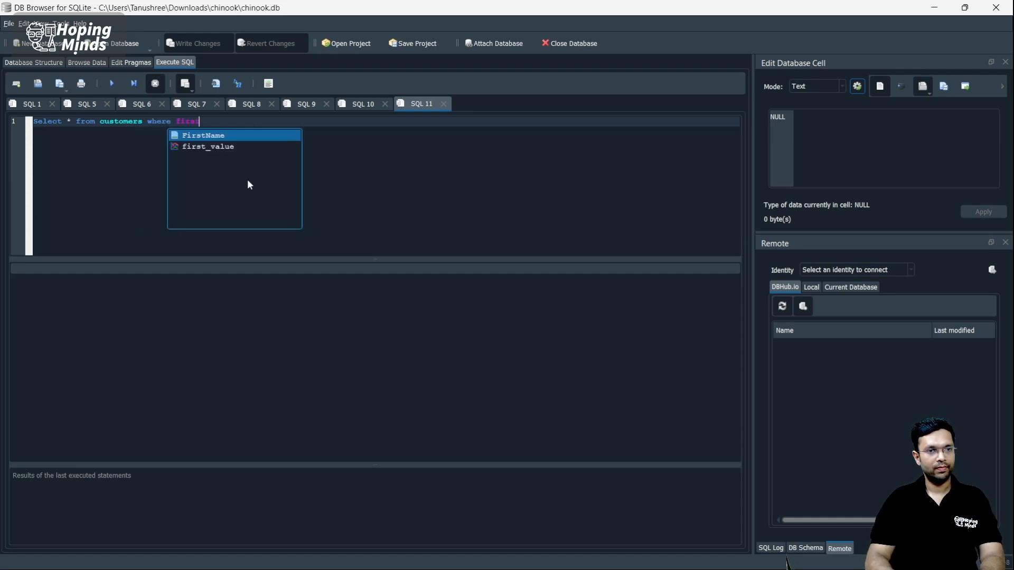
key(Return)
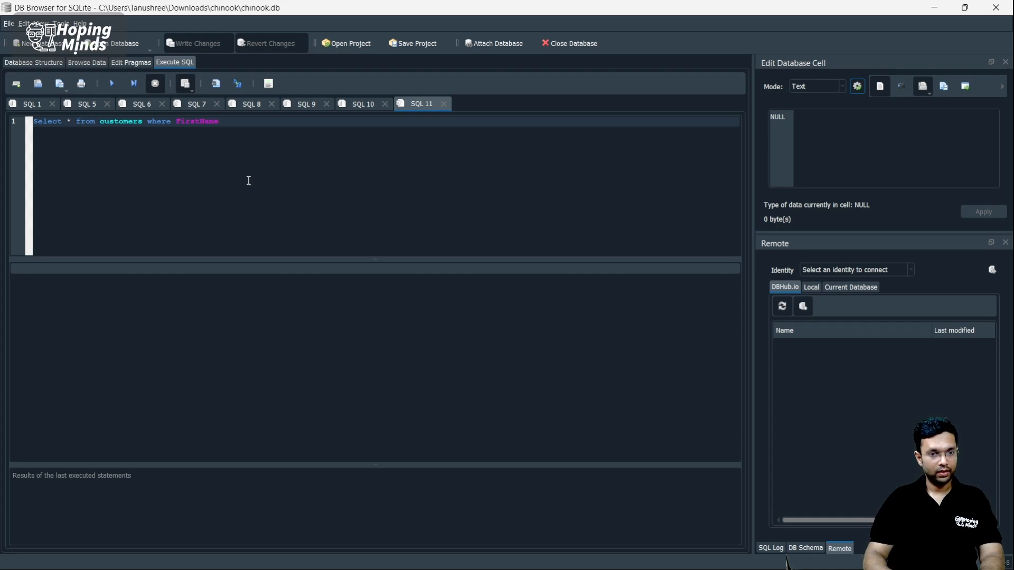
text(like '%%)
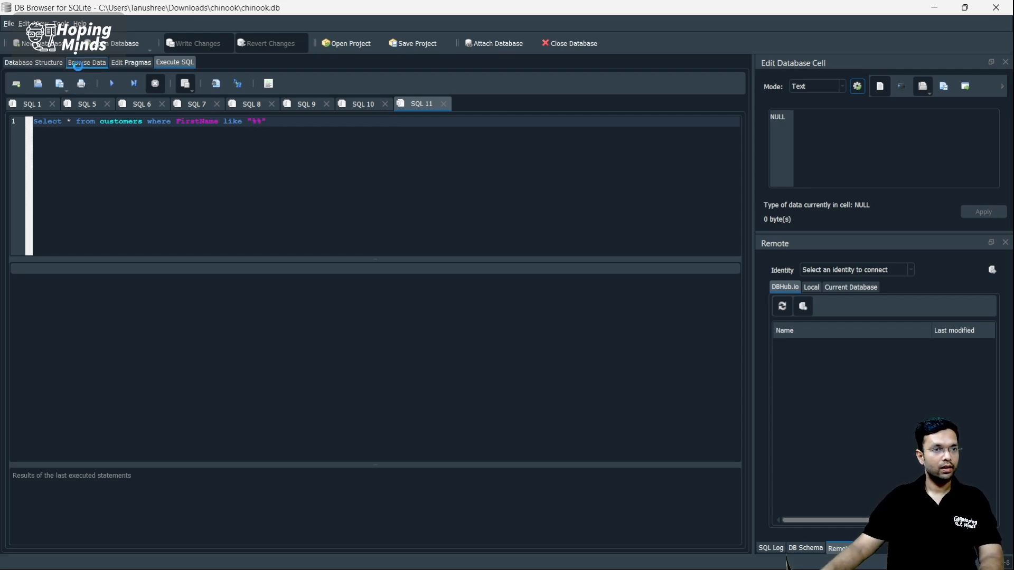
Step: Check a last name in the customers table, then change the query's condition to LastName like "%eet%"
click(77, 63)
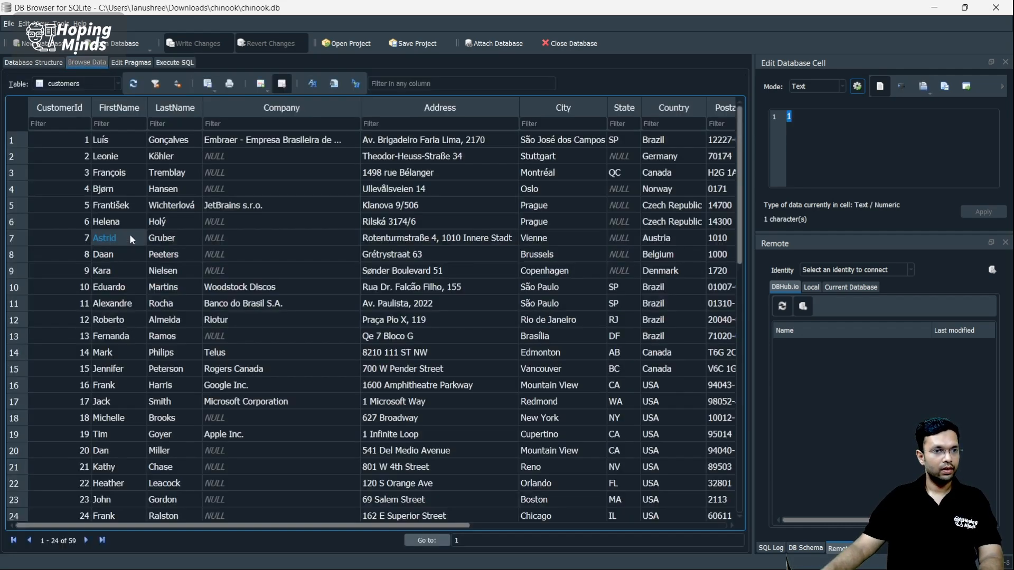
click(172, 253)
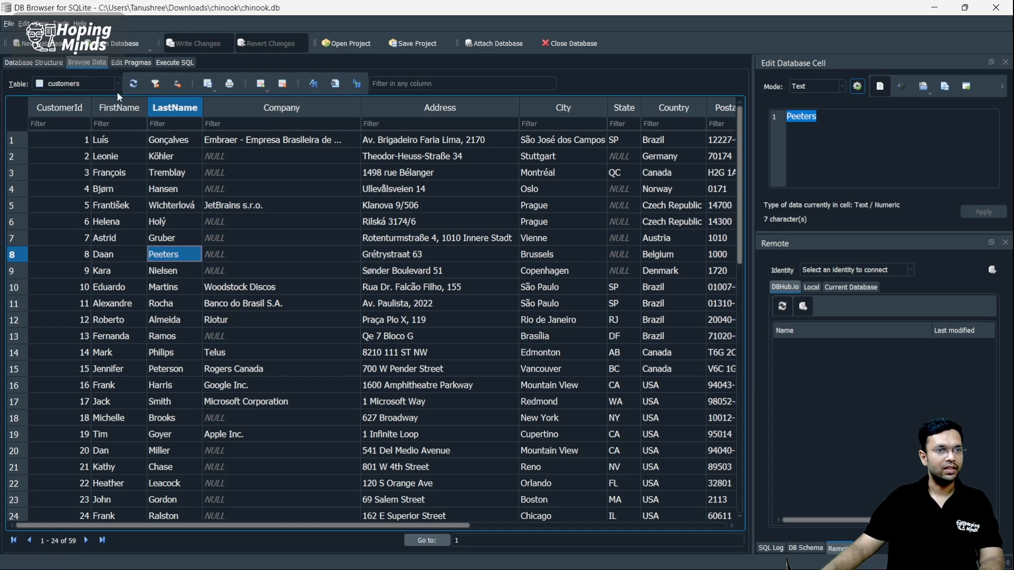
click(174, 62)
double_click(191, 123)
text(LastName lik)
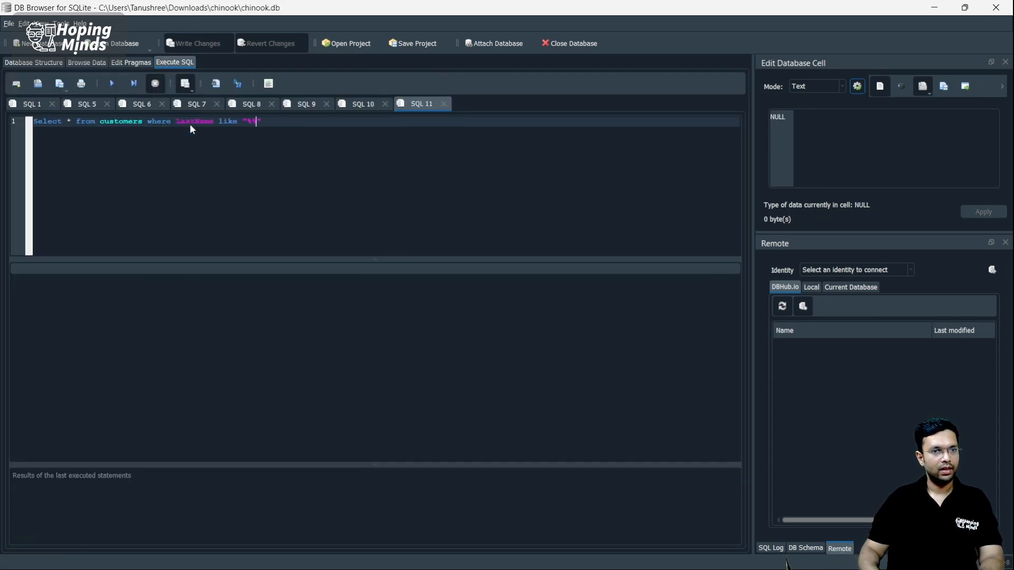
text(e "%set)
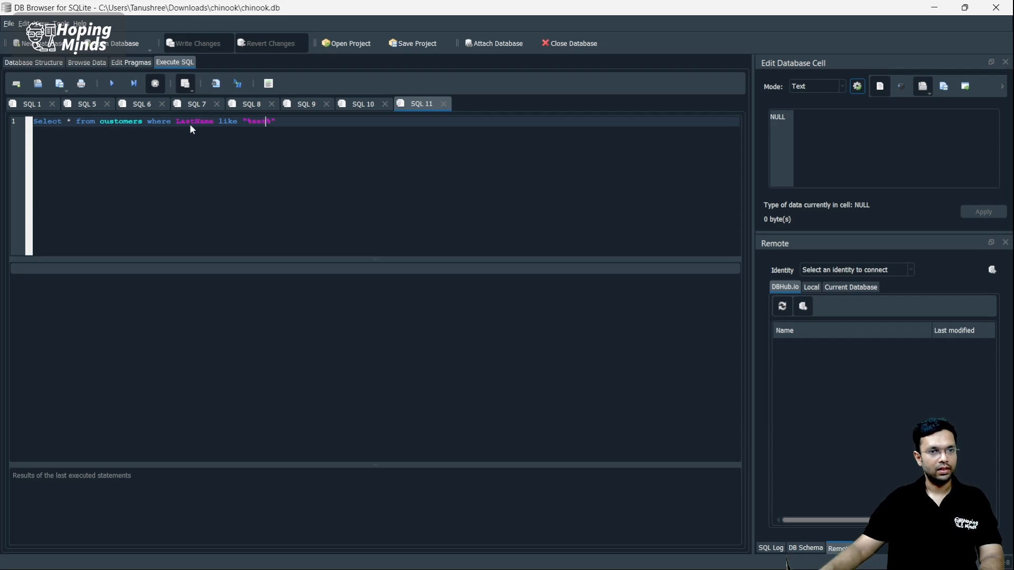
Step: Execute the LIKE query and highlight the returned customer row across its columns
click(110, 84)
drag(54, 285, 628, 292)
click(520, 391)
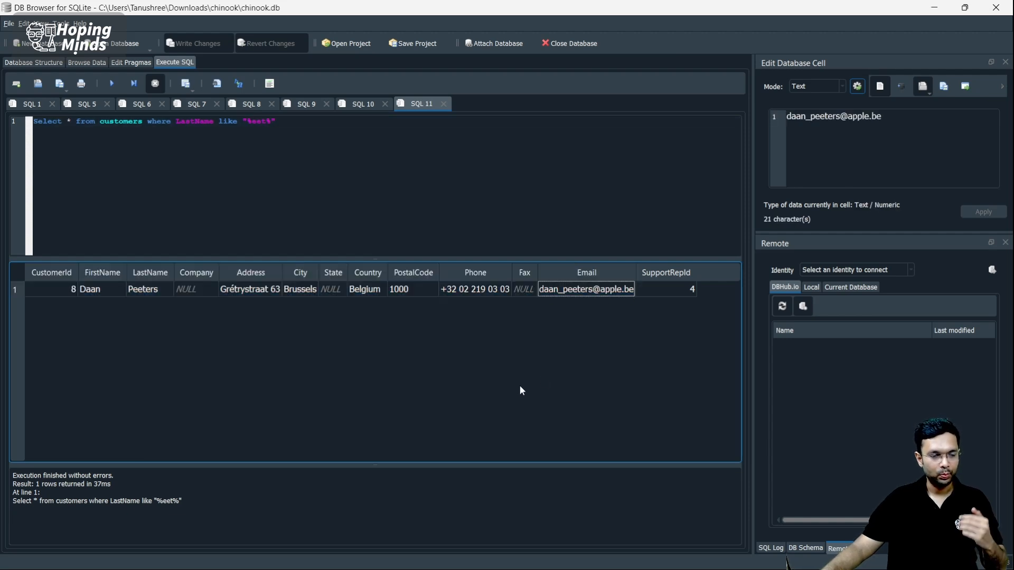
click(300, 173)
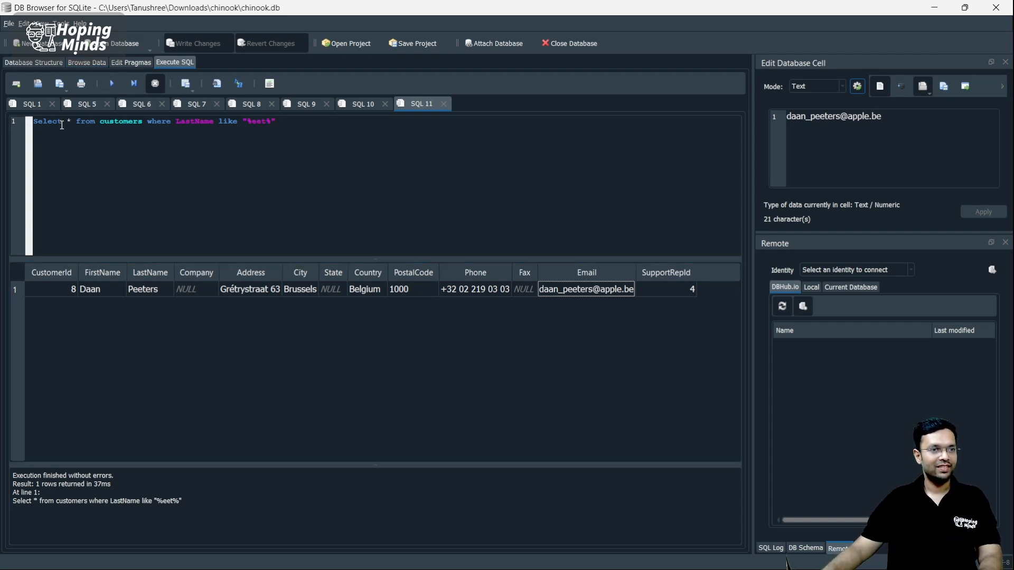
Step: Review the keyword list in SQL 1 and inspect a NULL cell in the customers table's Company column
click(36, 107)
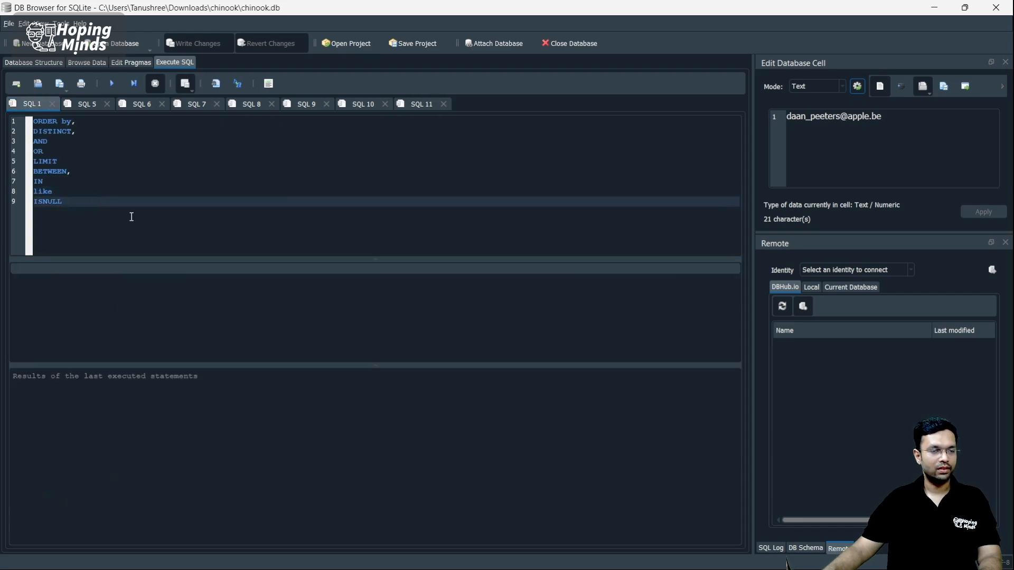
click(87, 62)
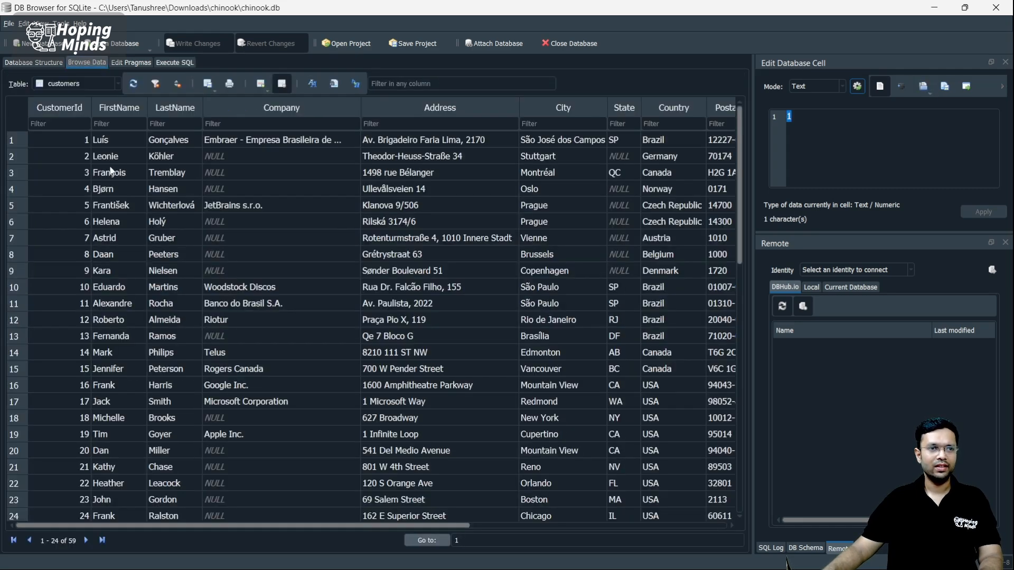
click(263, 158)
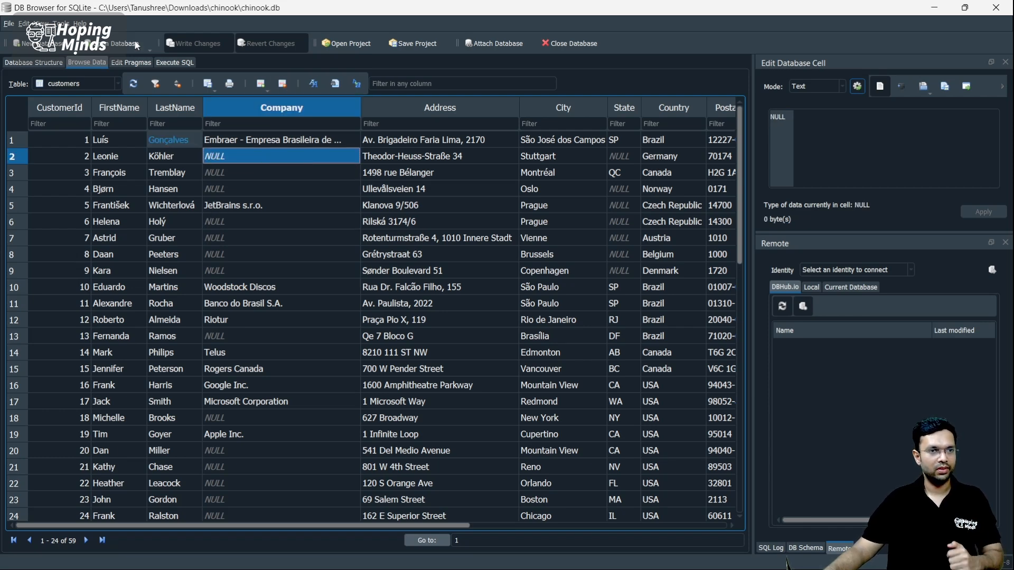
Step: Open a new SQL tab and write the query Select * from customers where Company is NULL
click(174, 62)
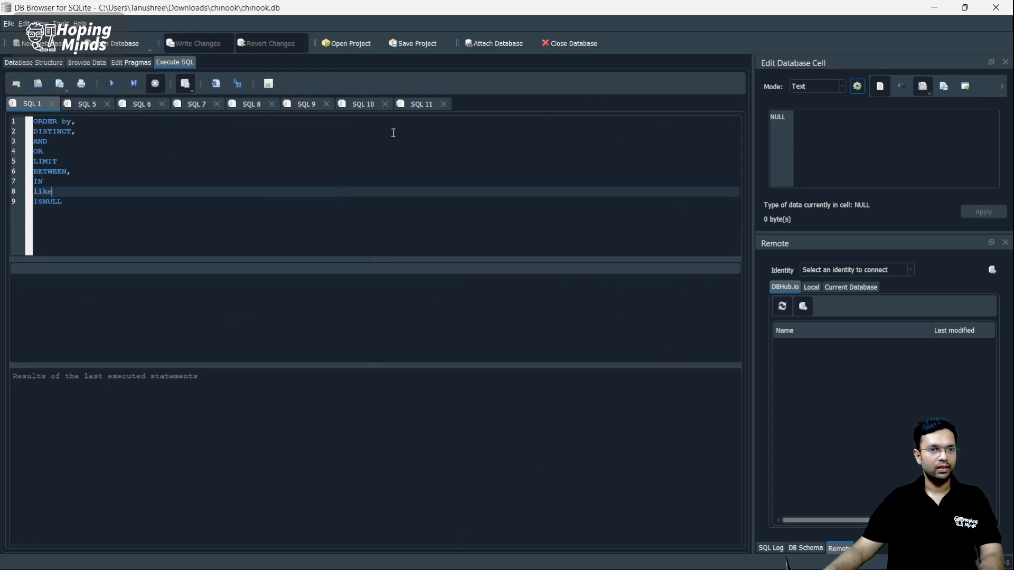
click(16, 83)
text(Se)
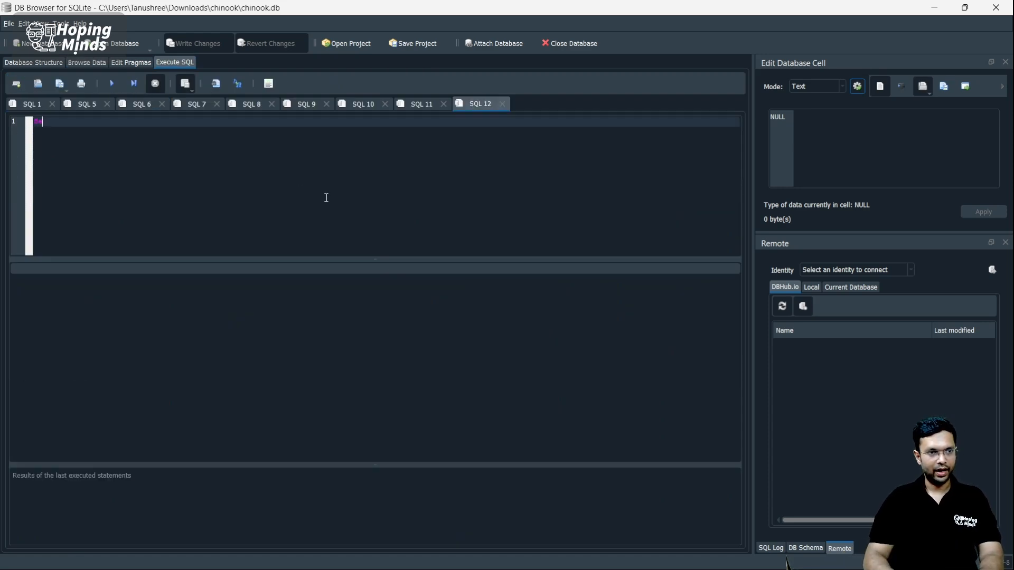
text(lect * from cus)
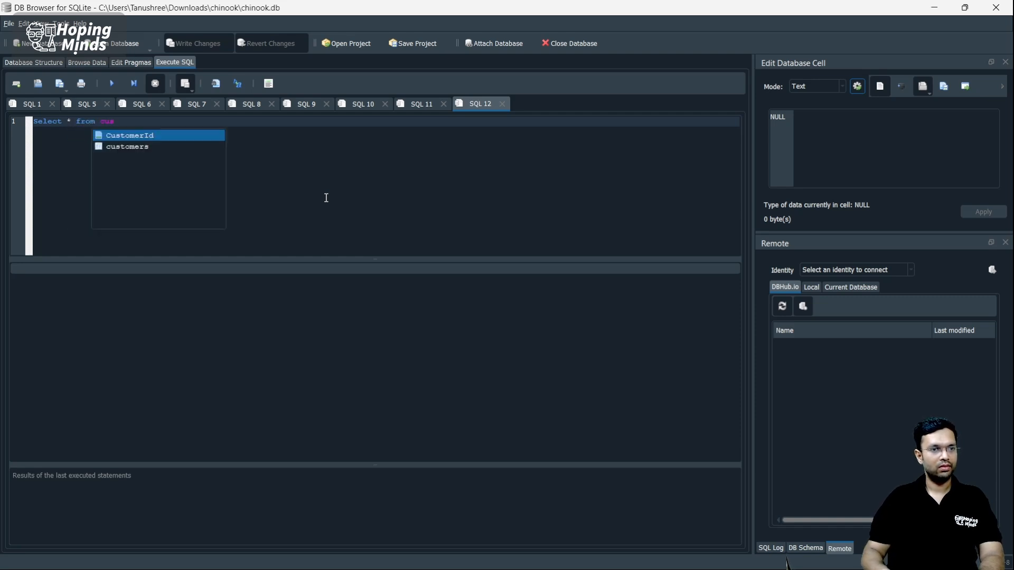
key(Down)
key(Return)
text(where c)
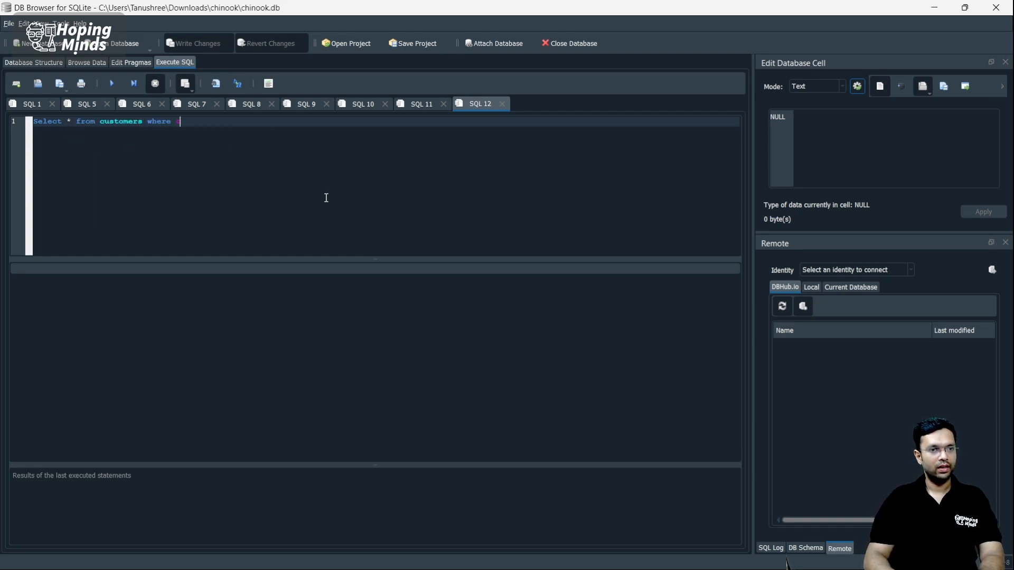
text(omp)
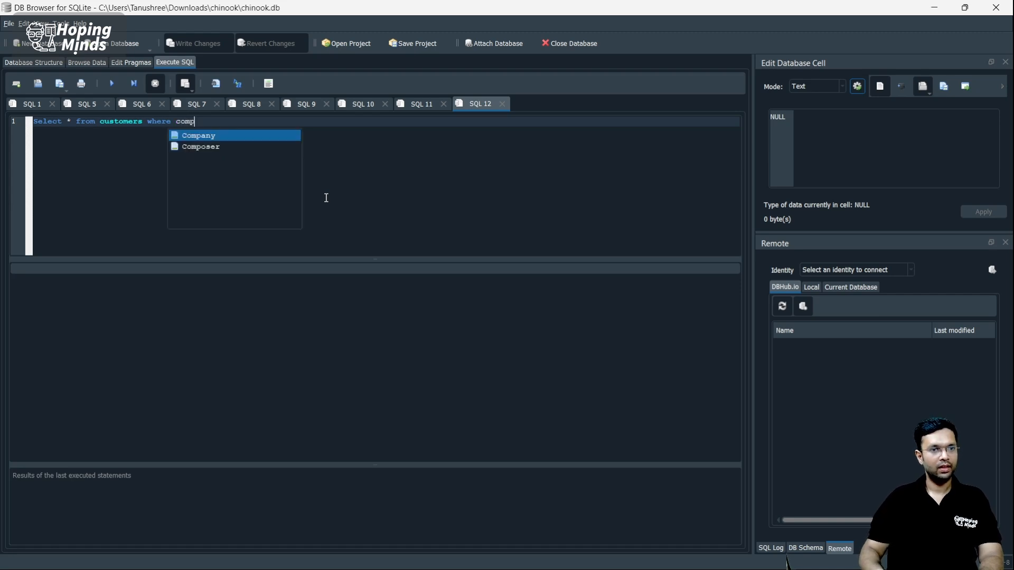
key(Return)
text(is)
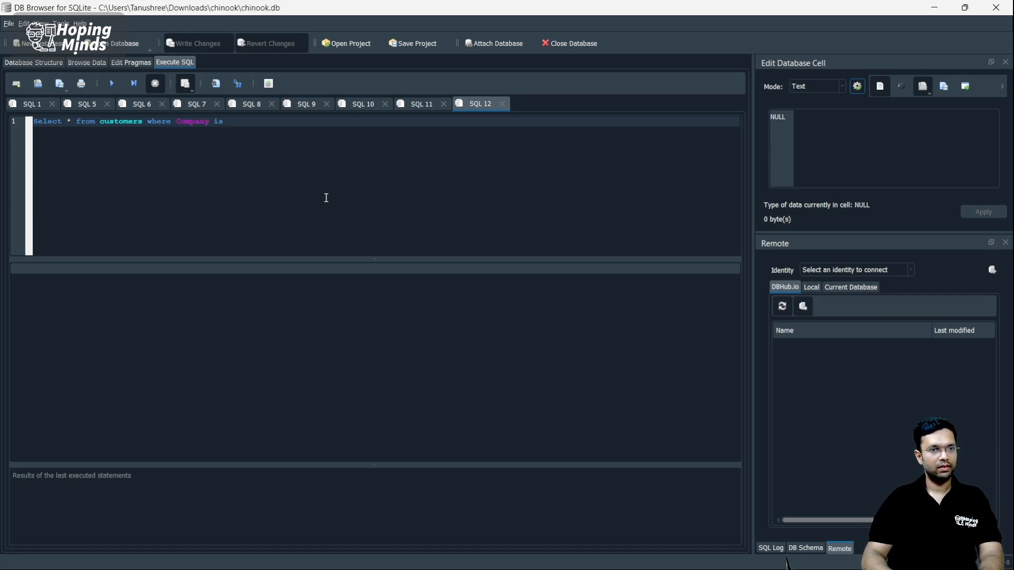
text( NULL)
key(Return)
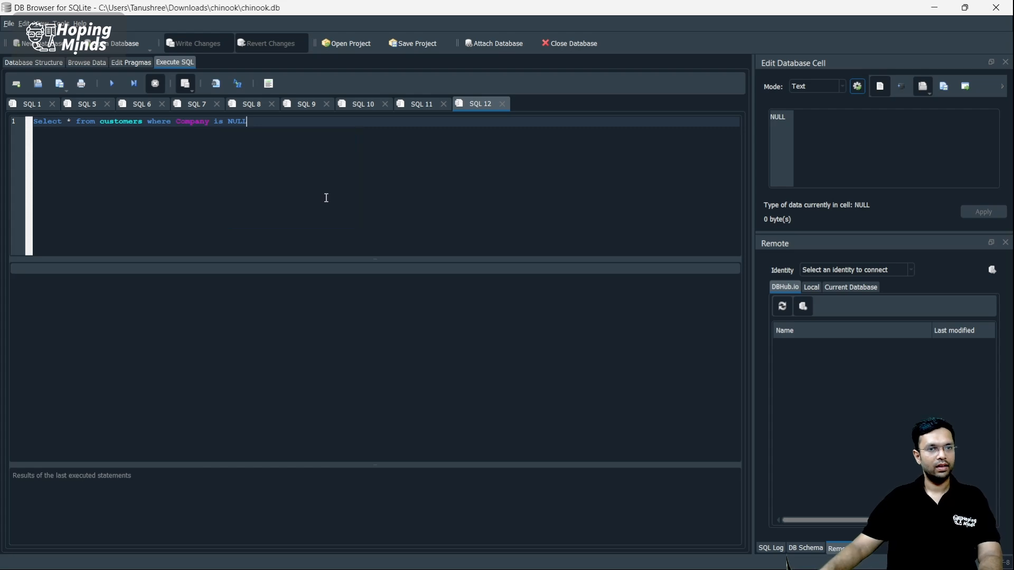
Step: Execute the IS NULL query and look through the Company column to the end of the results
click(111, 84)
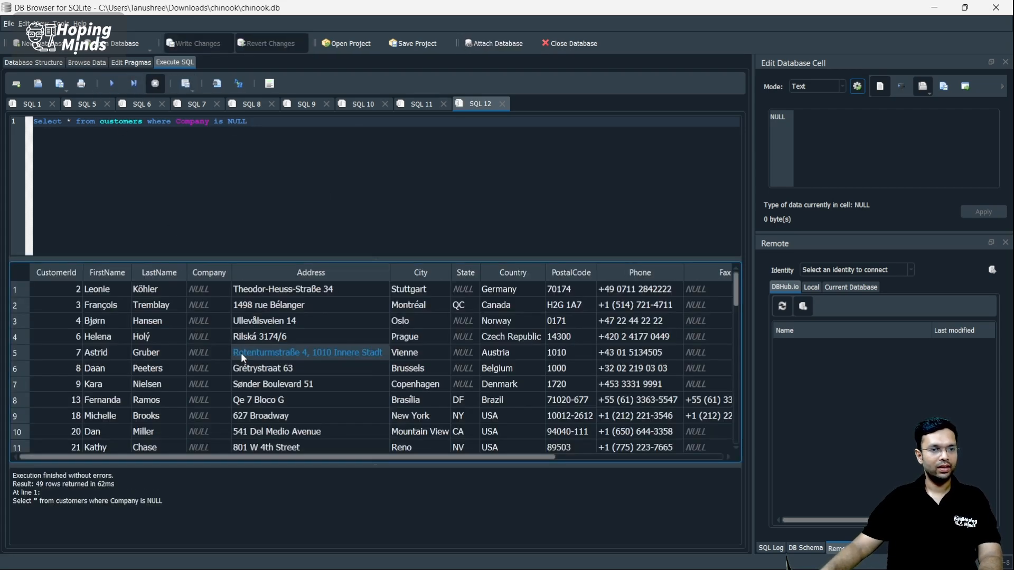
scroll(208, 345, down, 7)
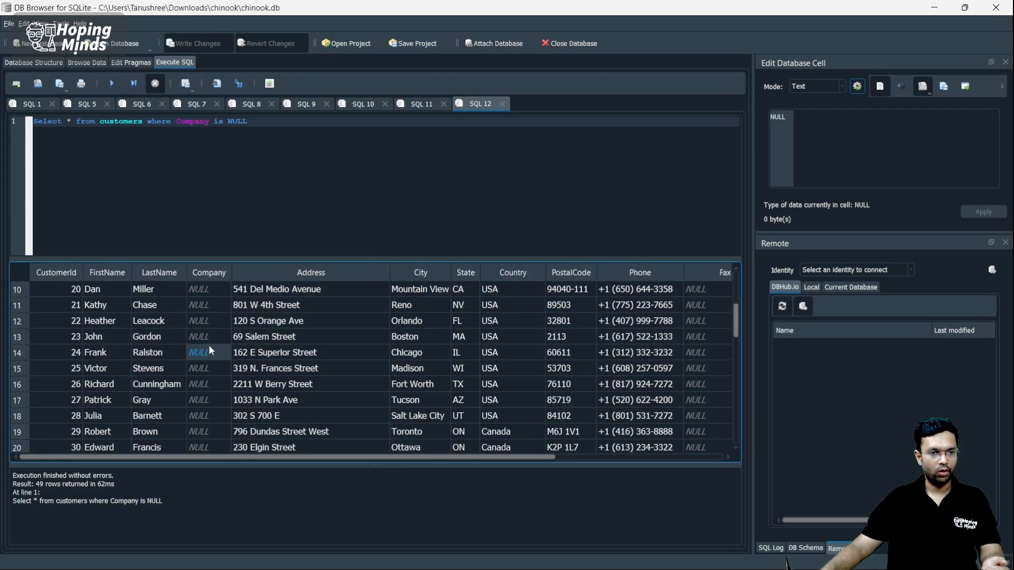
scroll(209, 367, down, 6)
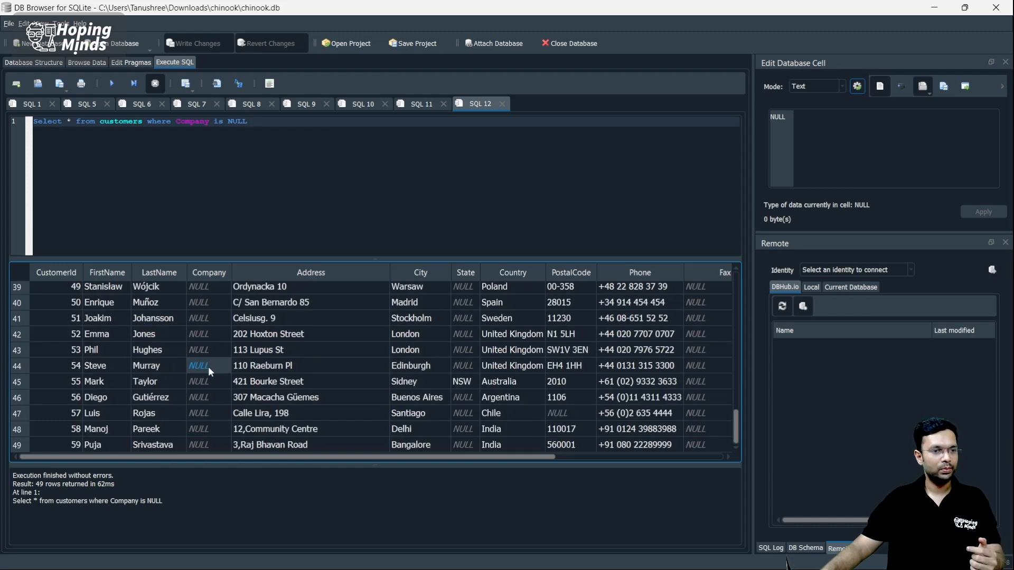